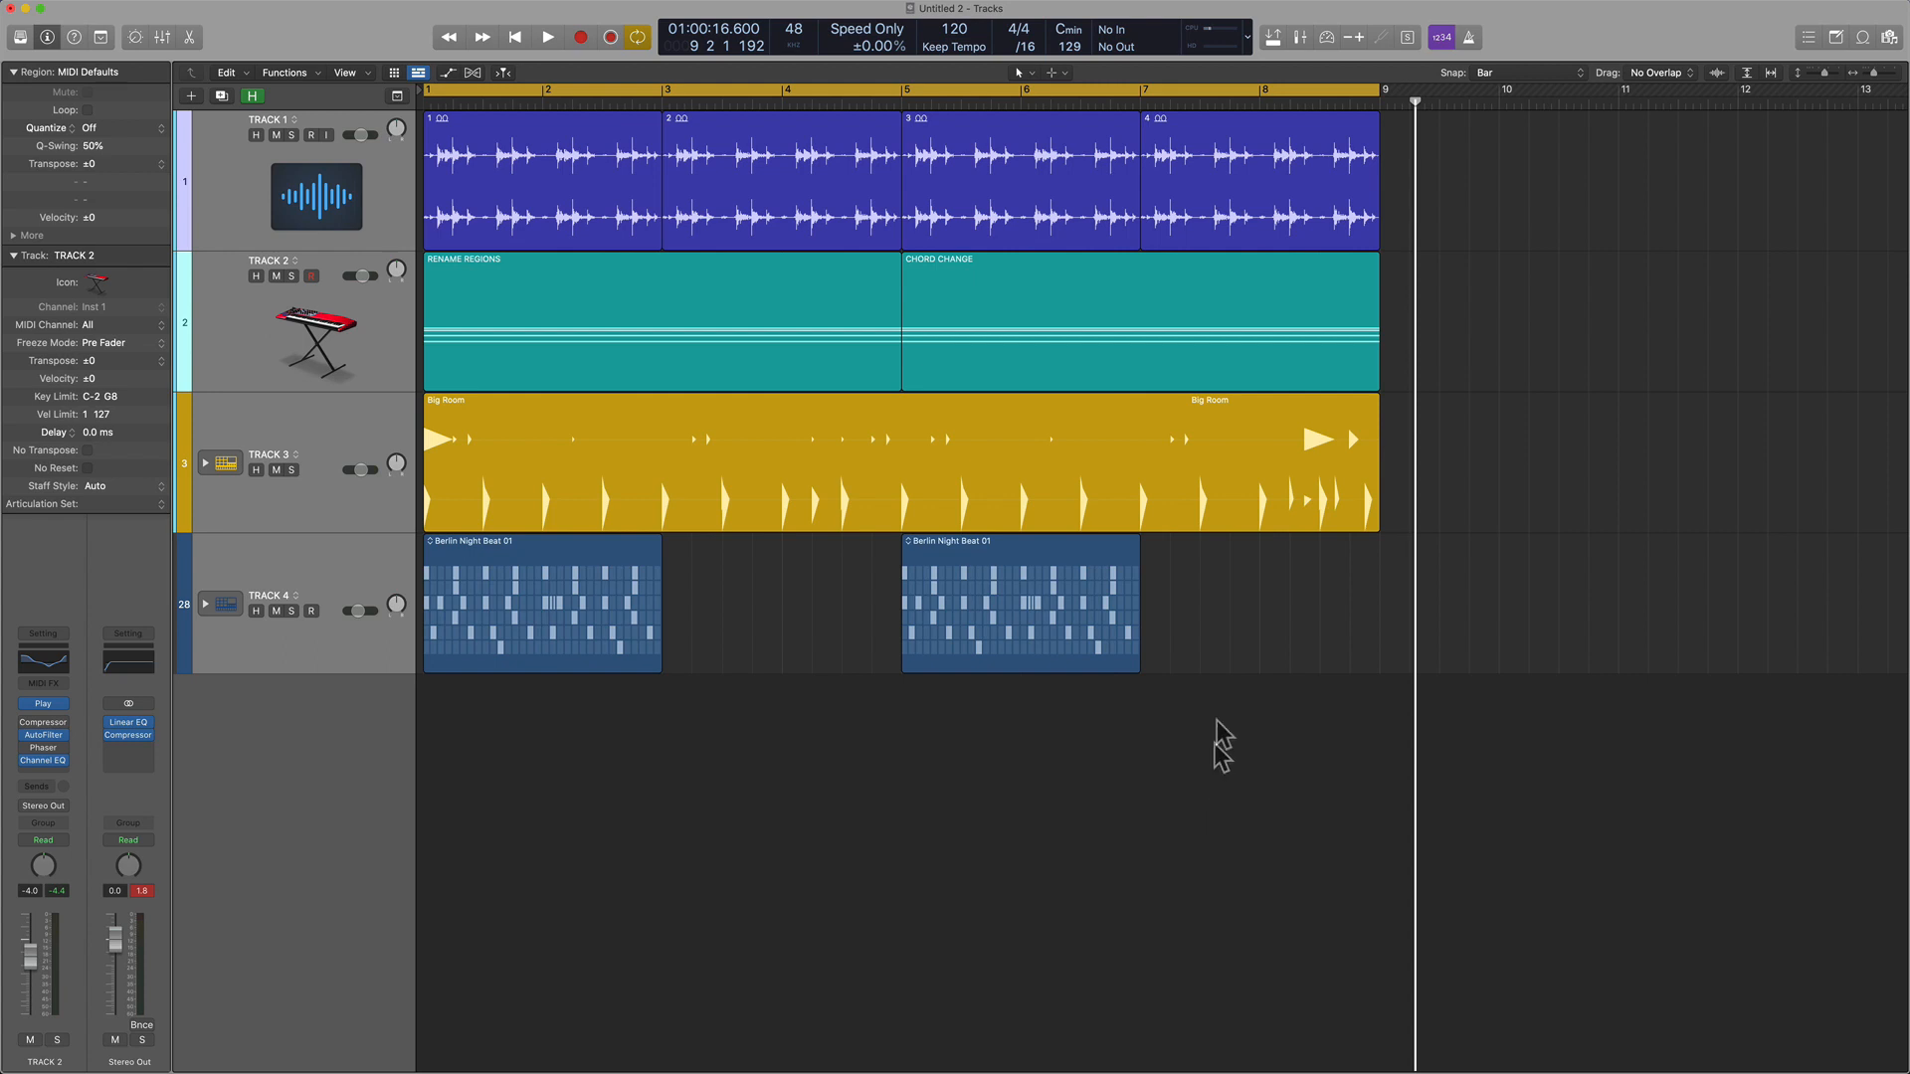
# Open the control bar and display customization options, look them over, and dismiss them without changes
pyautogui.rightClick(1596, 23)
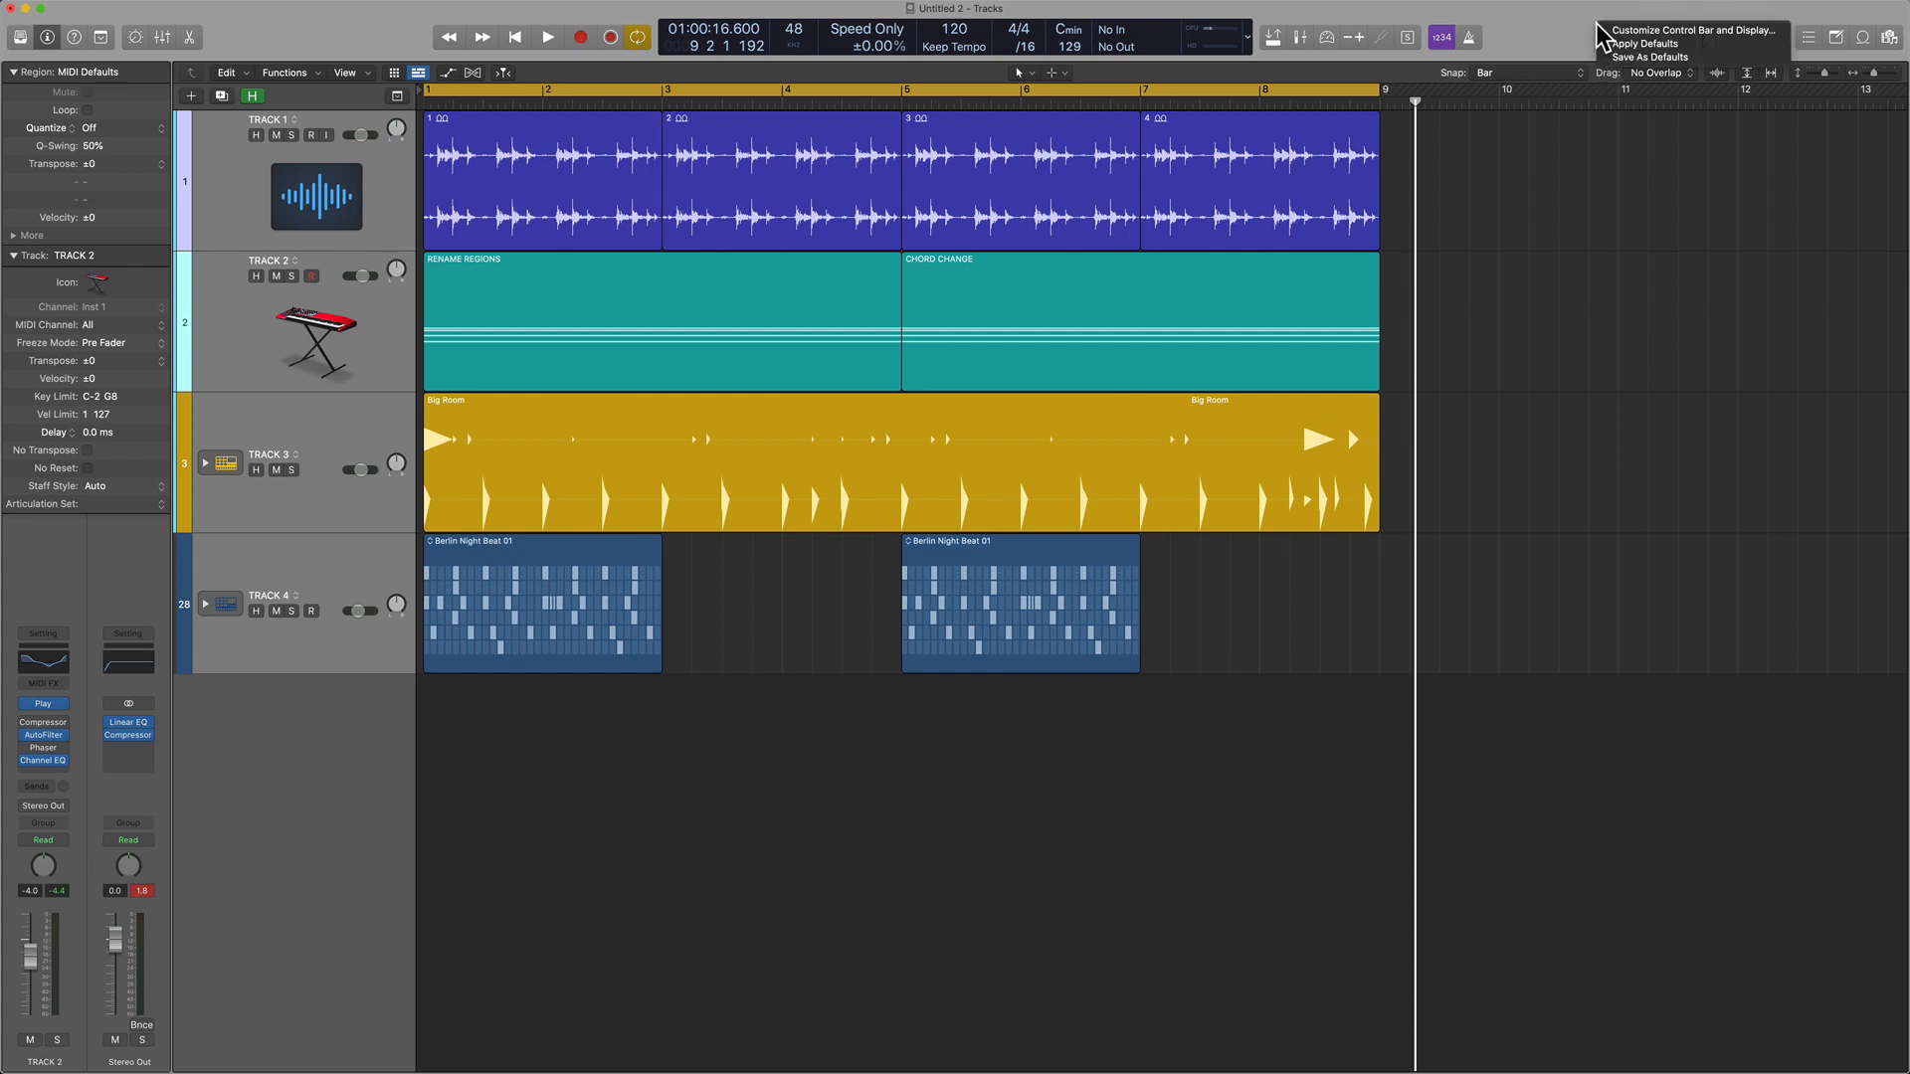
pyautogui.click(1709, 31)
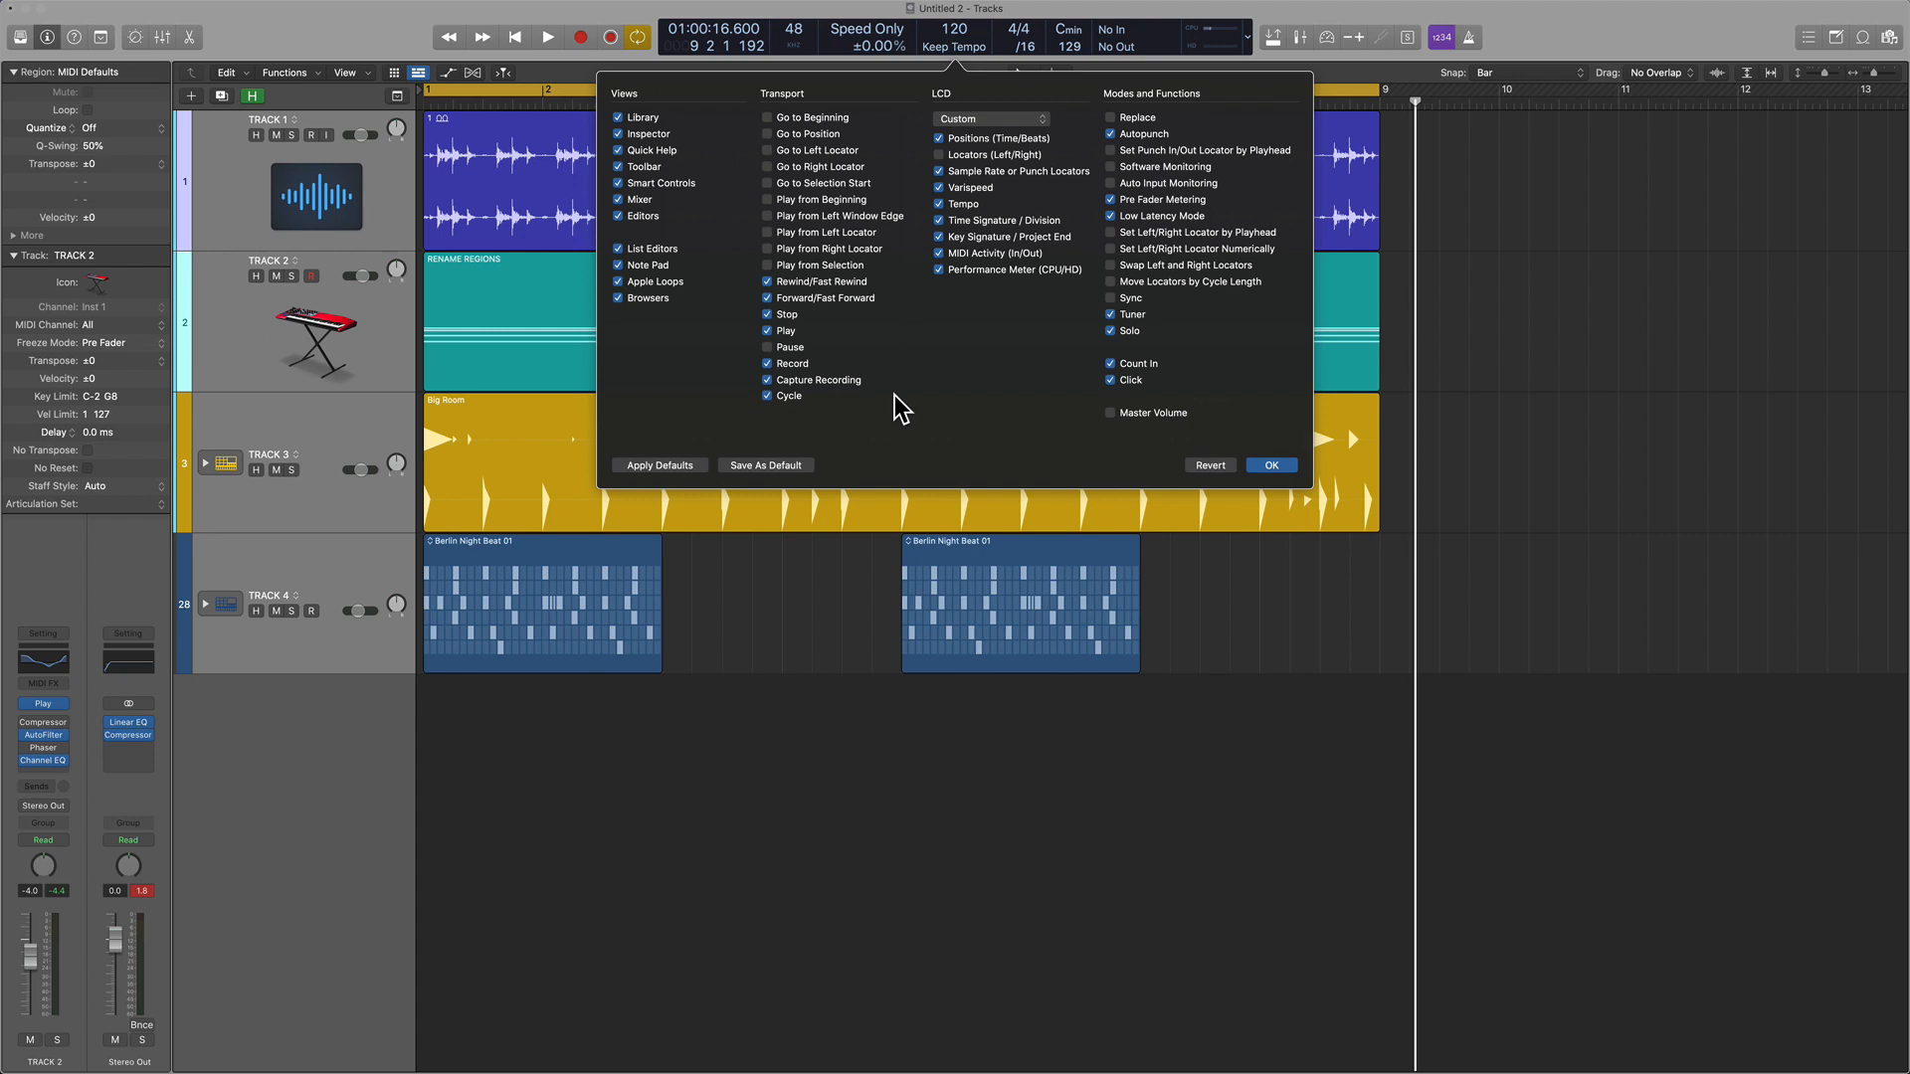
pyautogui.click(619, 846)
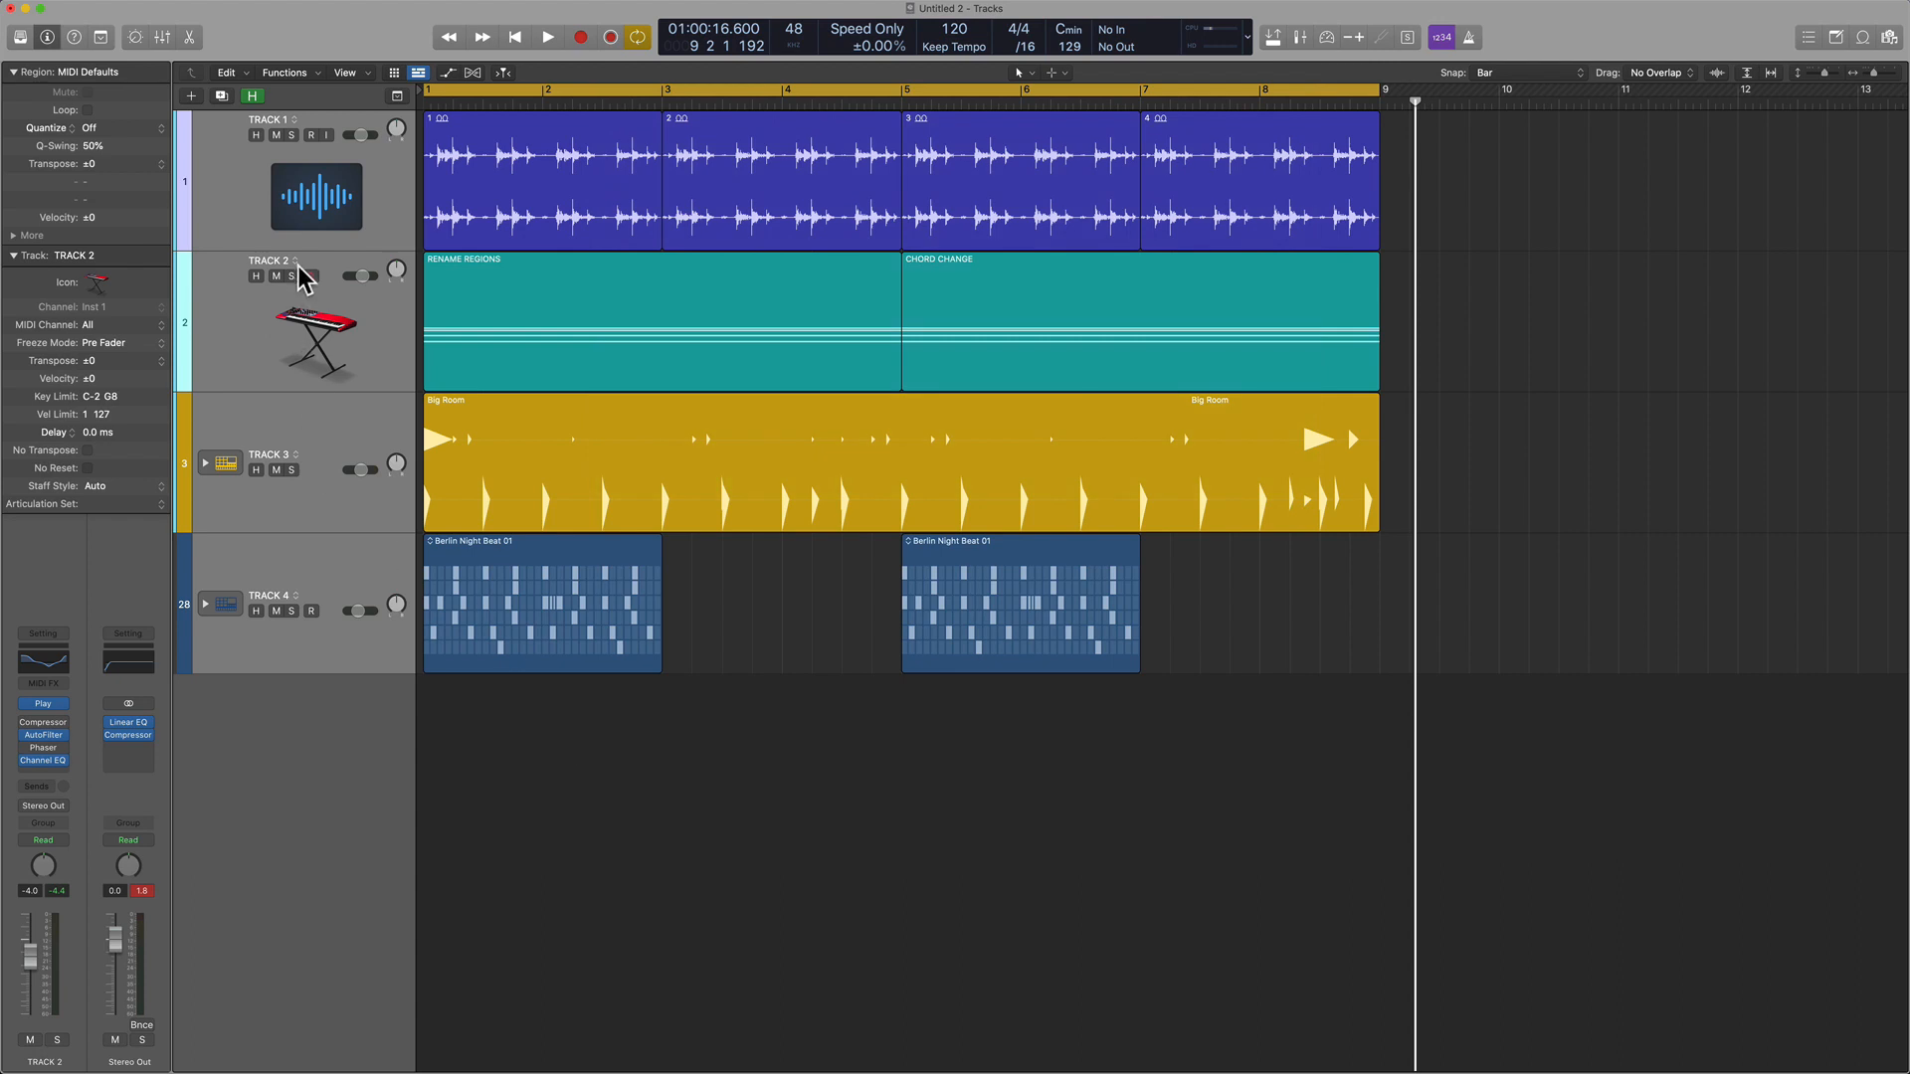
# Select TRACK 1 and view the contextual commands available on its track header
pyautogui.click(253, 217)
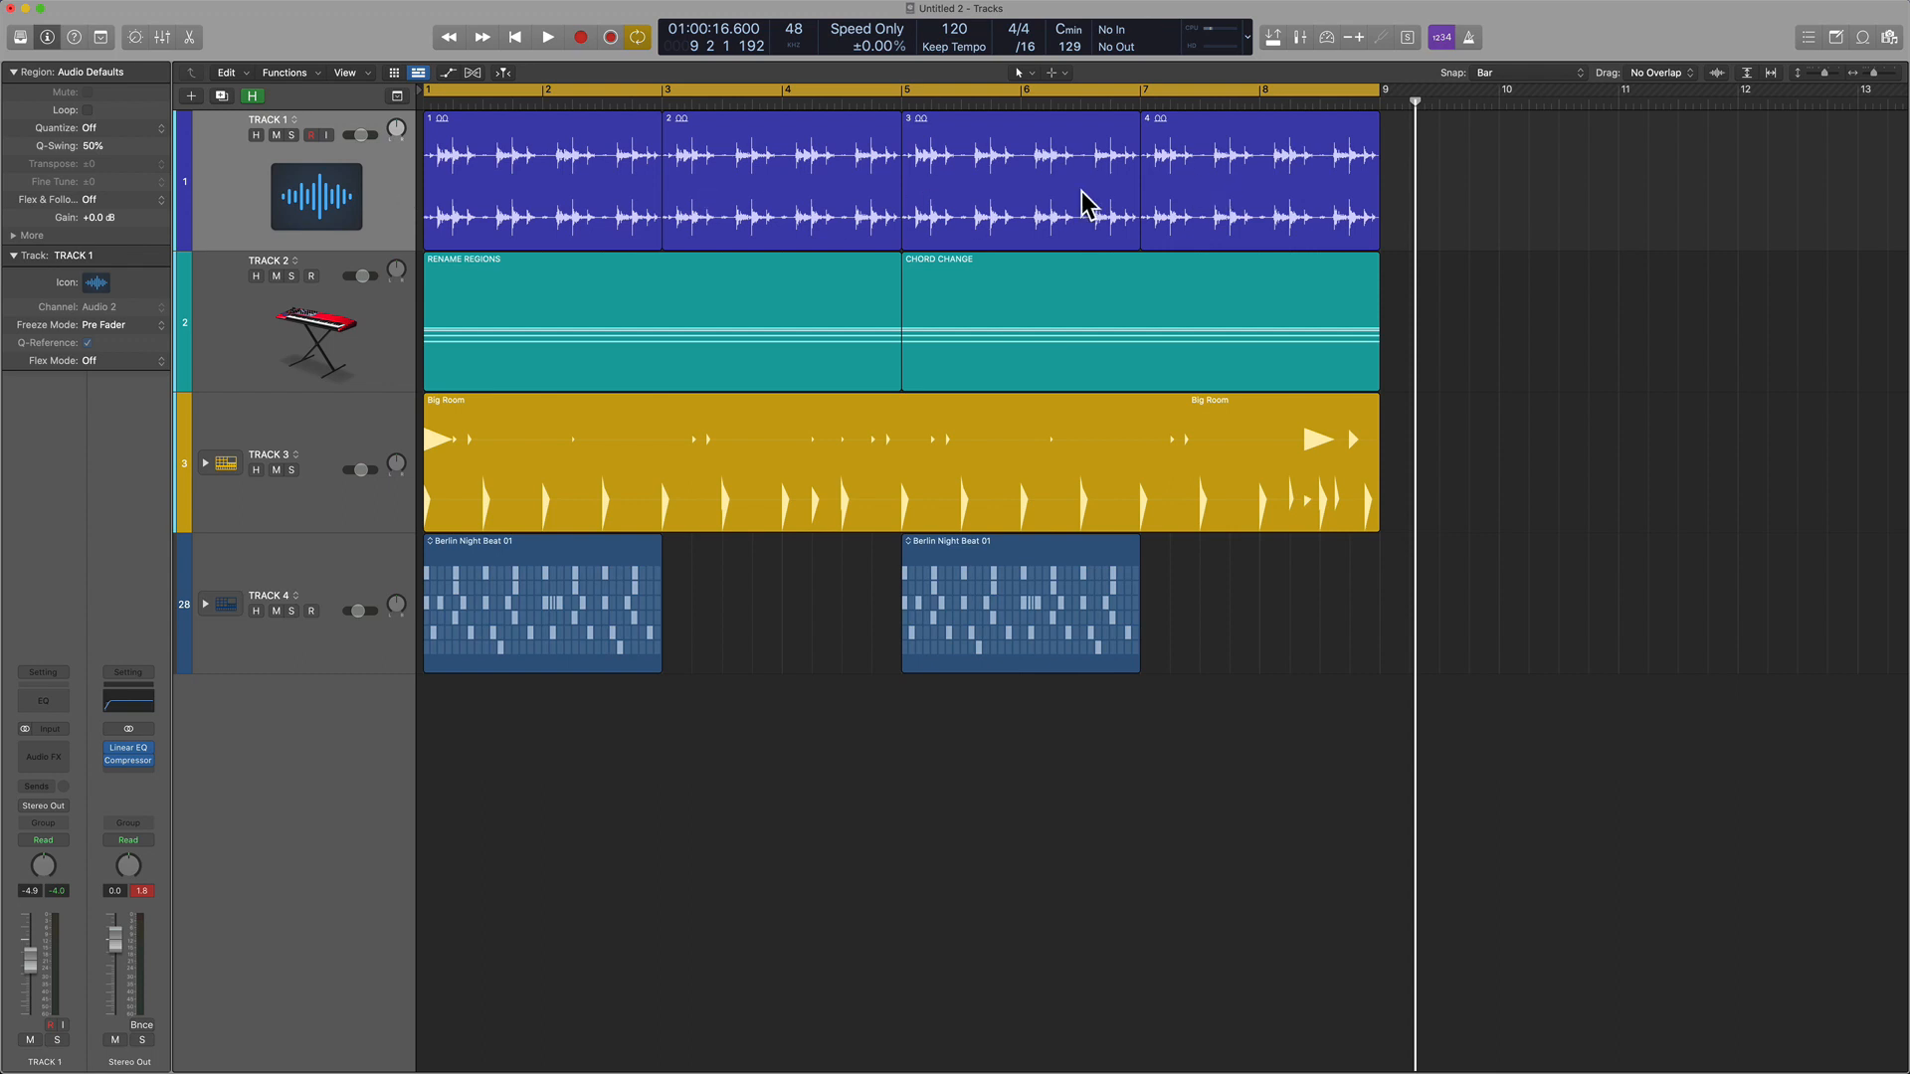
pyautogui.rightClick(219, 179)
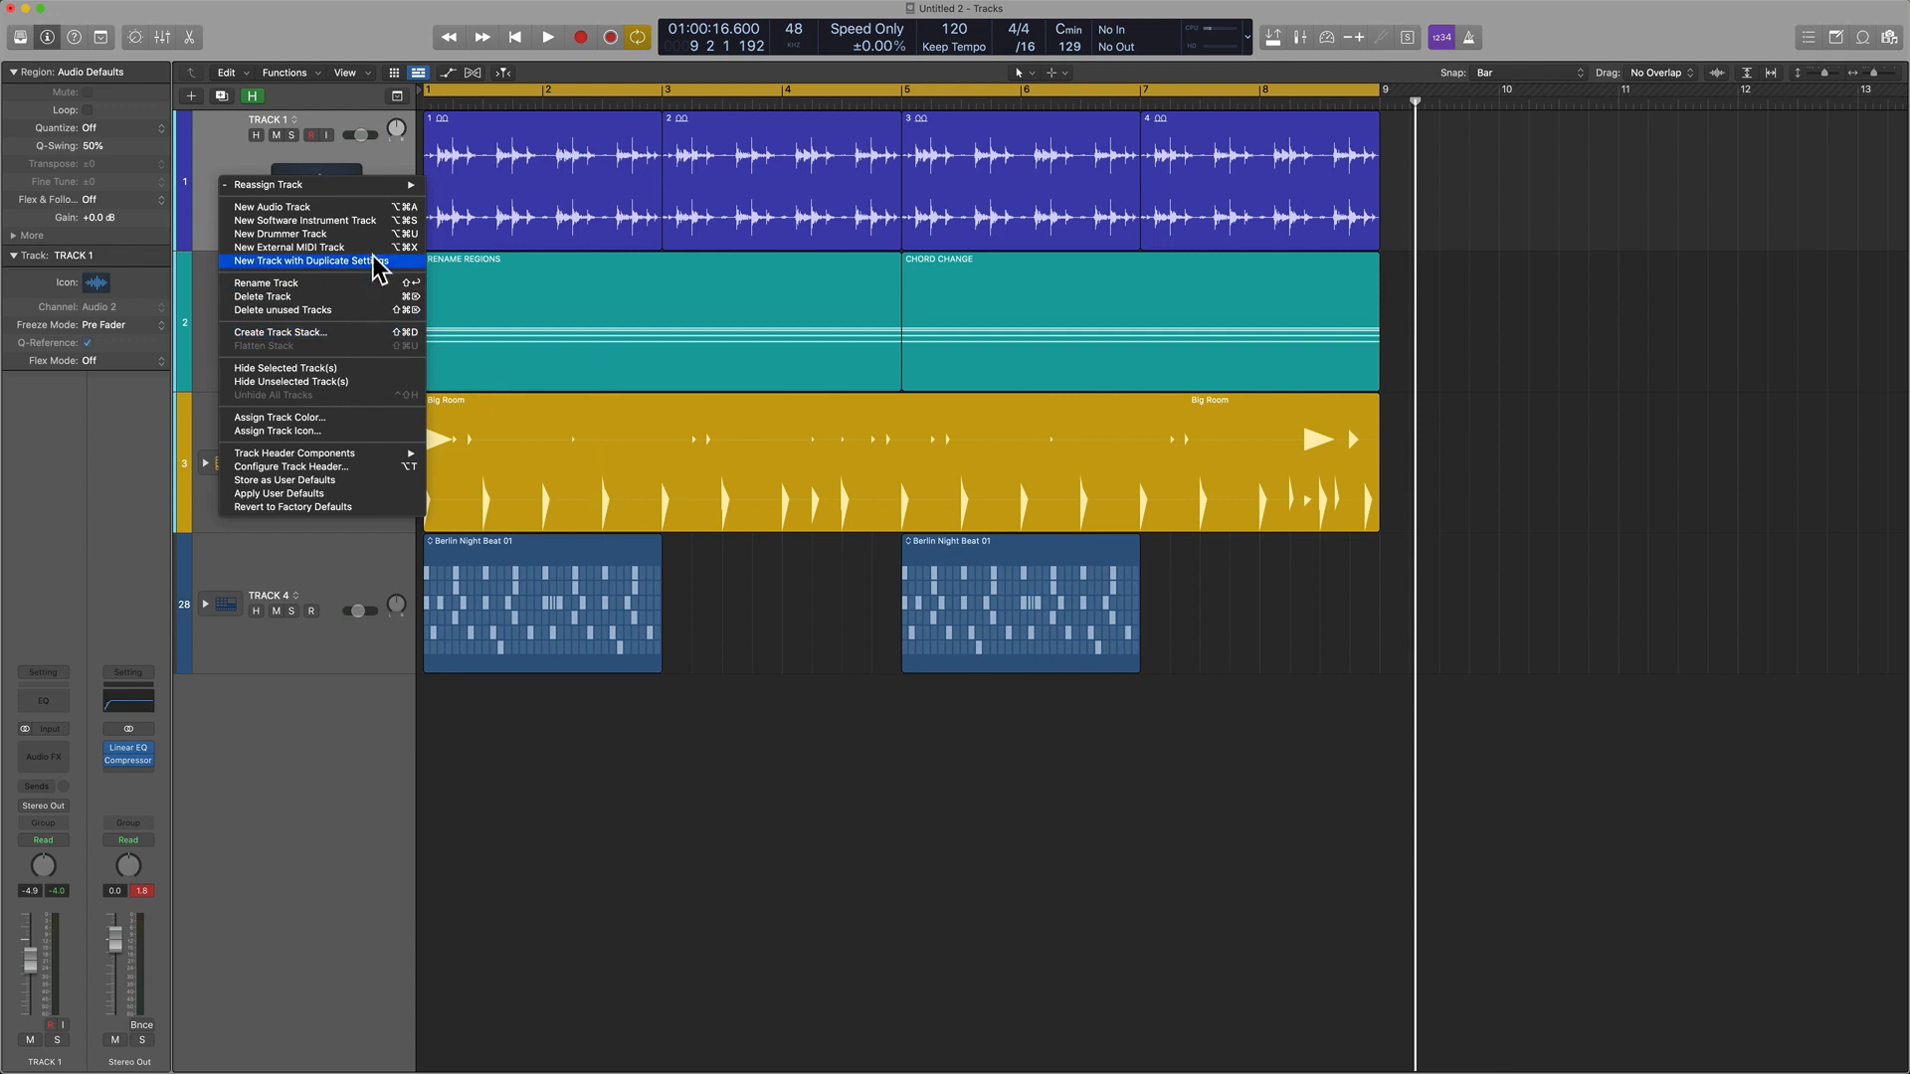
pyautogui.click(555, 204)
# Select the first audio region on TRACK 1 and view the application's main editing commands
pyautogui.click(555, 211)
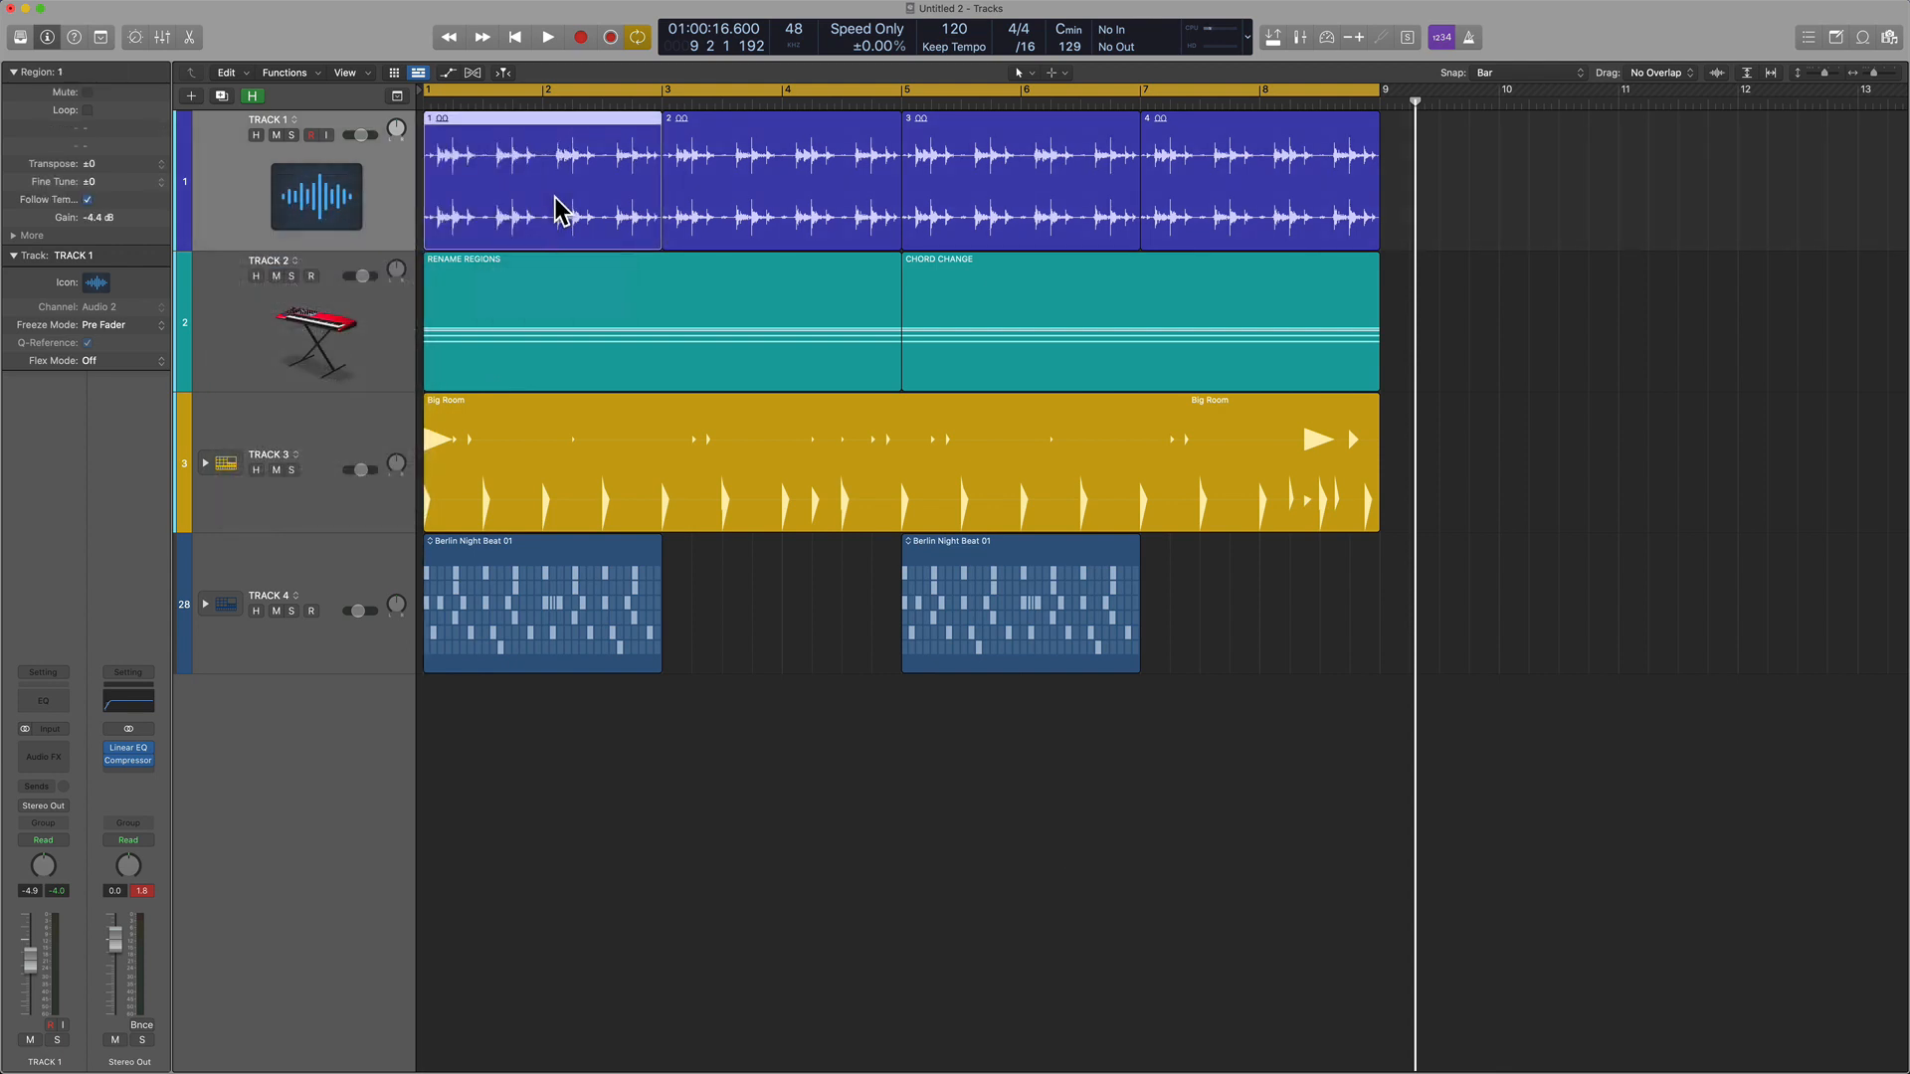
pyautogui.moveTo(265, 5)
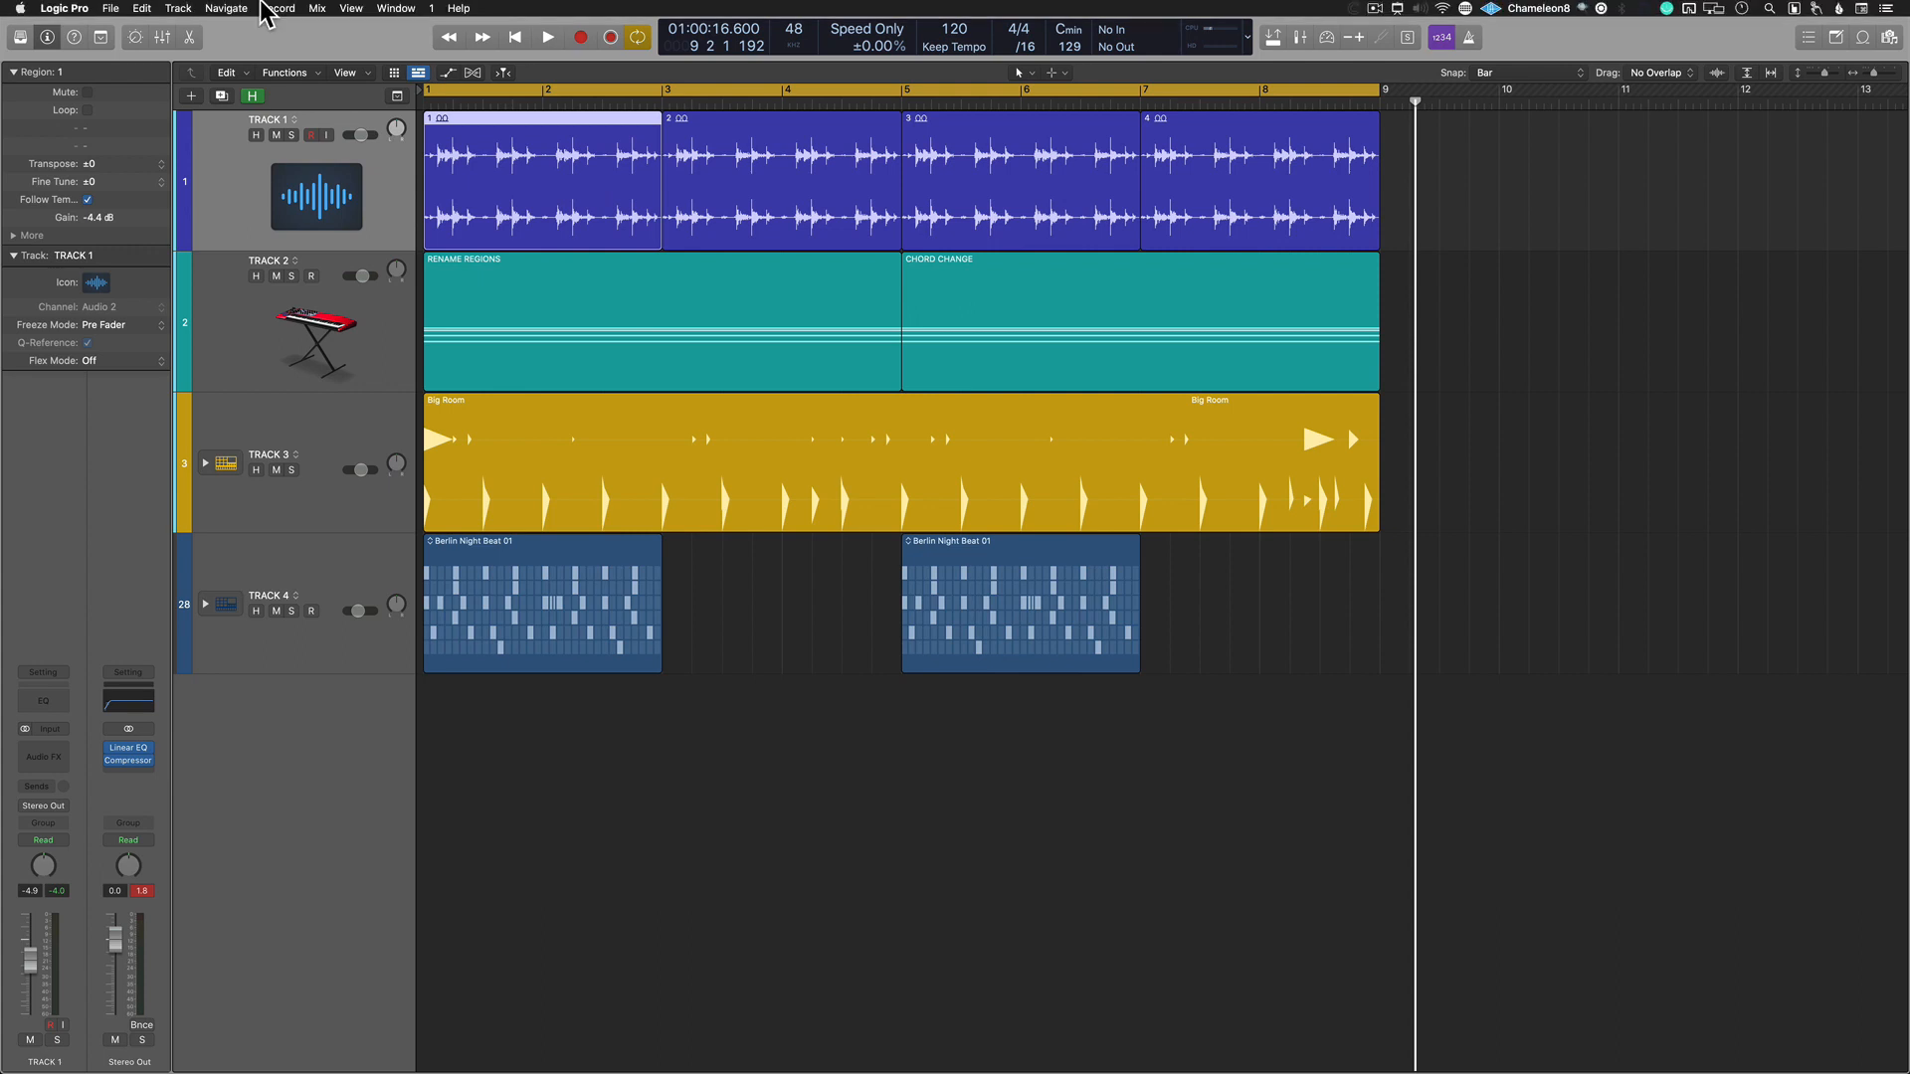
pyautogui.click(142, 8)
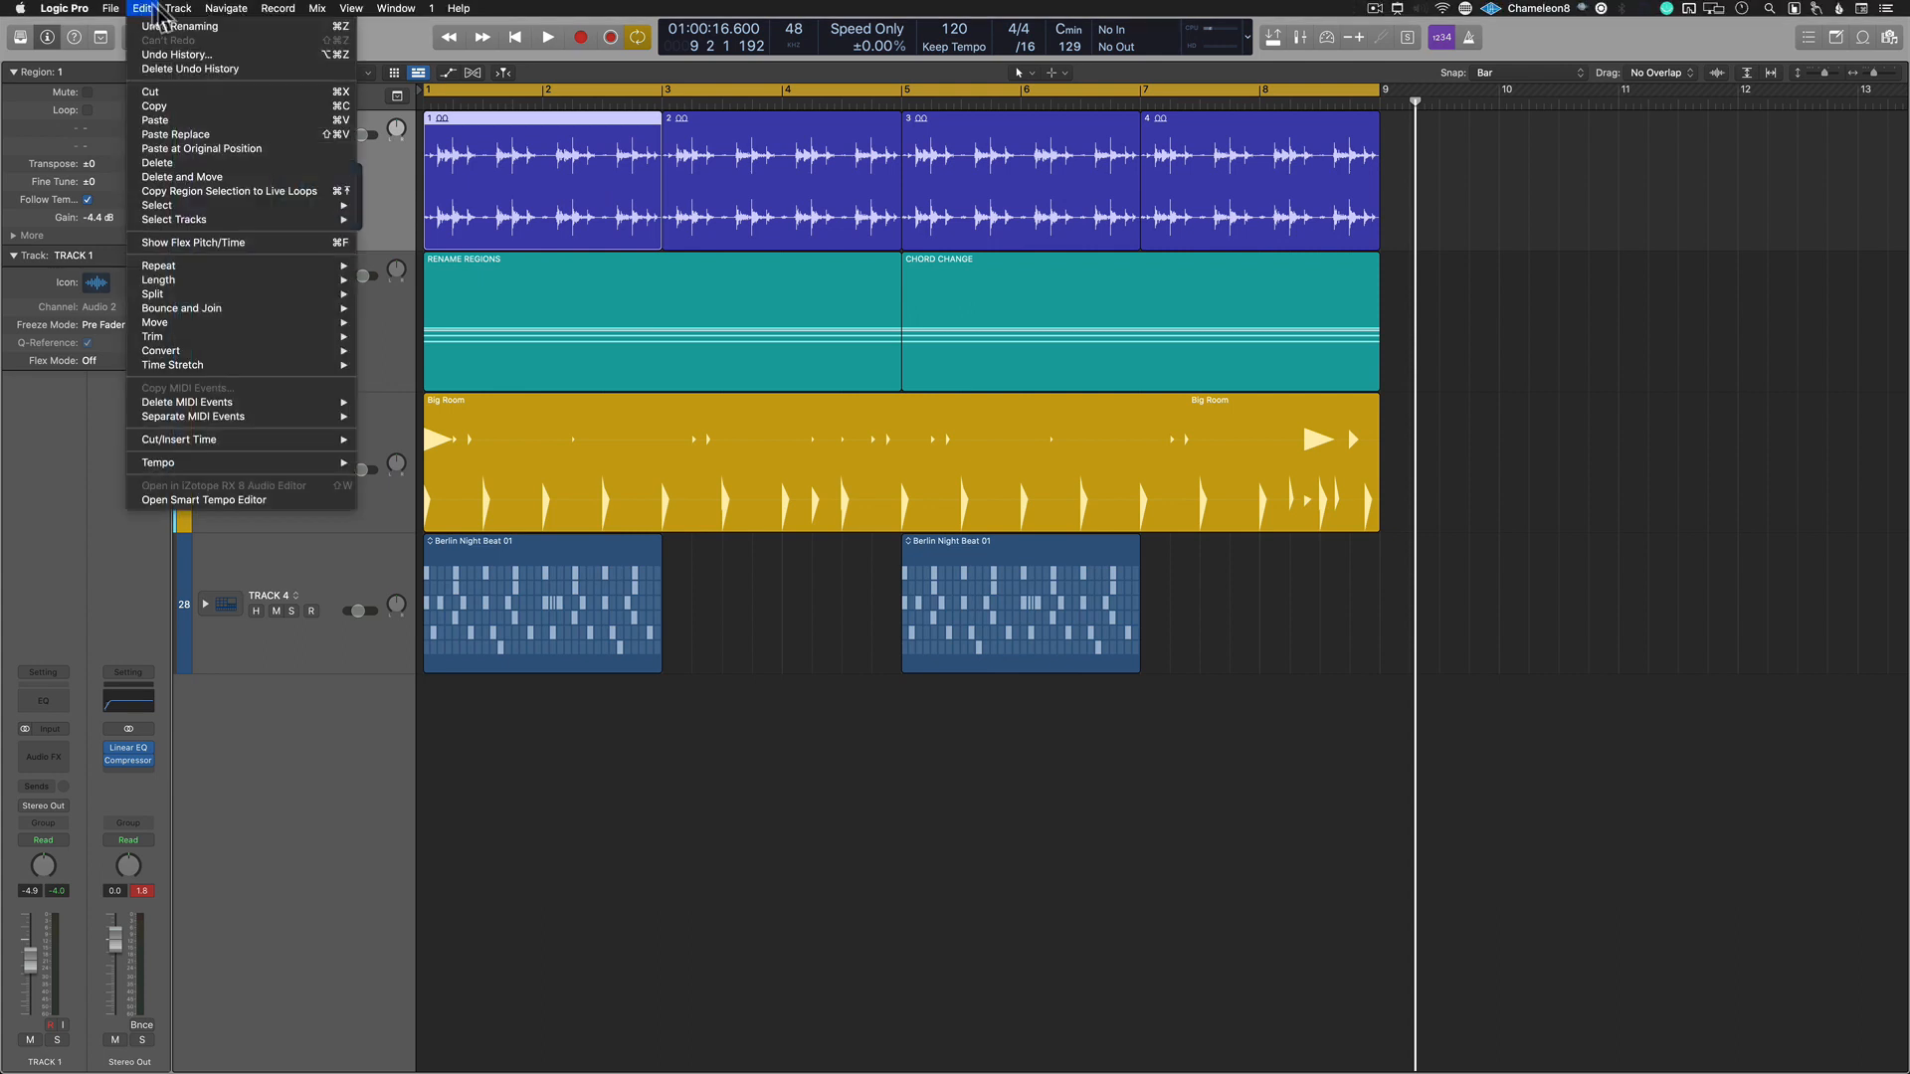
pyautogui.moveTo(171, 10)
pyautogui.moveTo(229, 10)
pyautogui.click(518, 154)
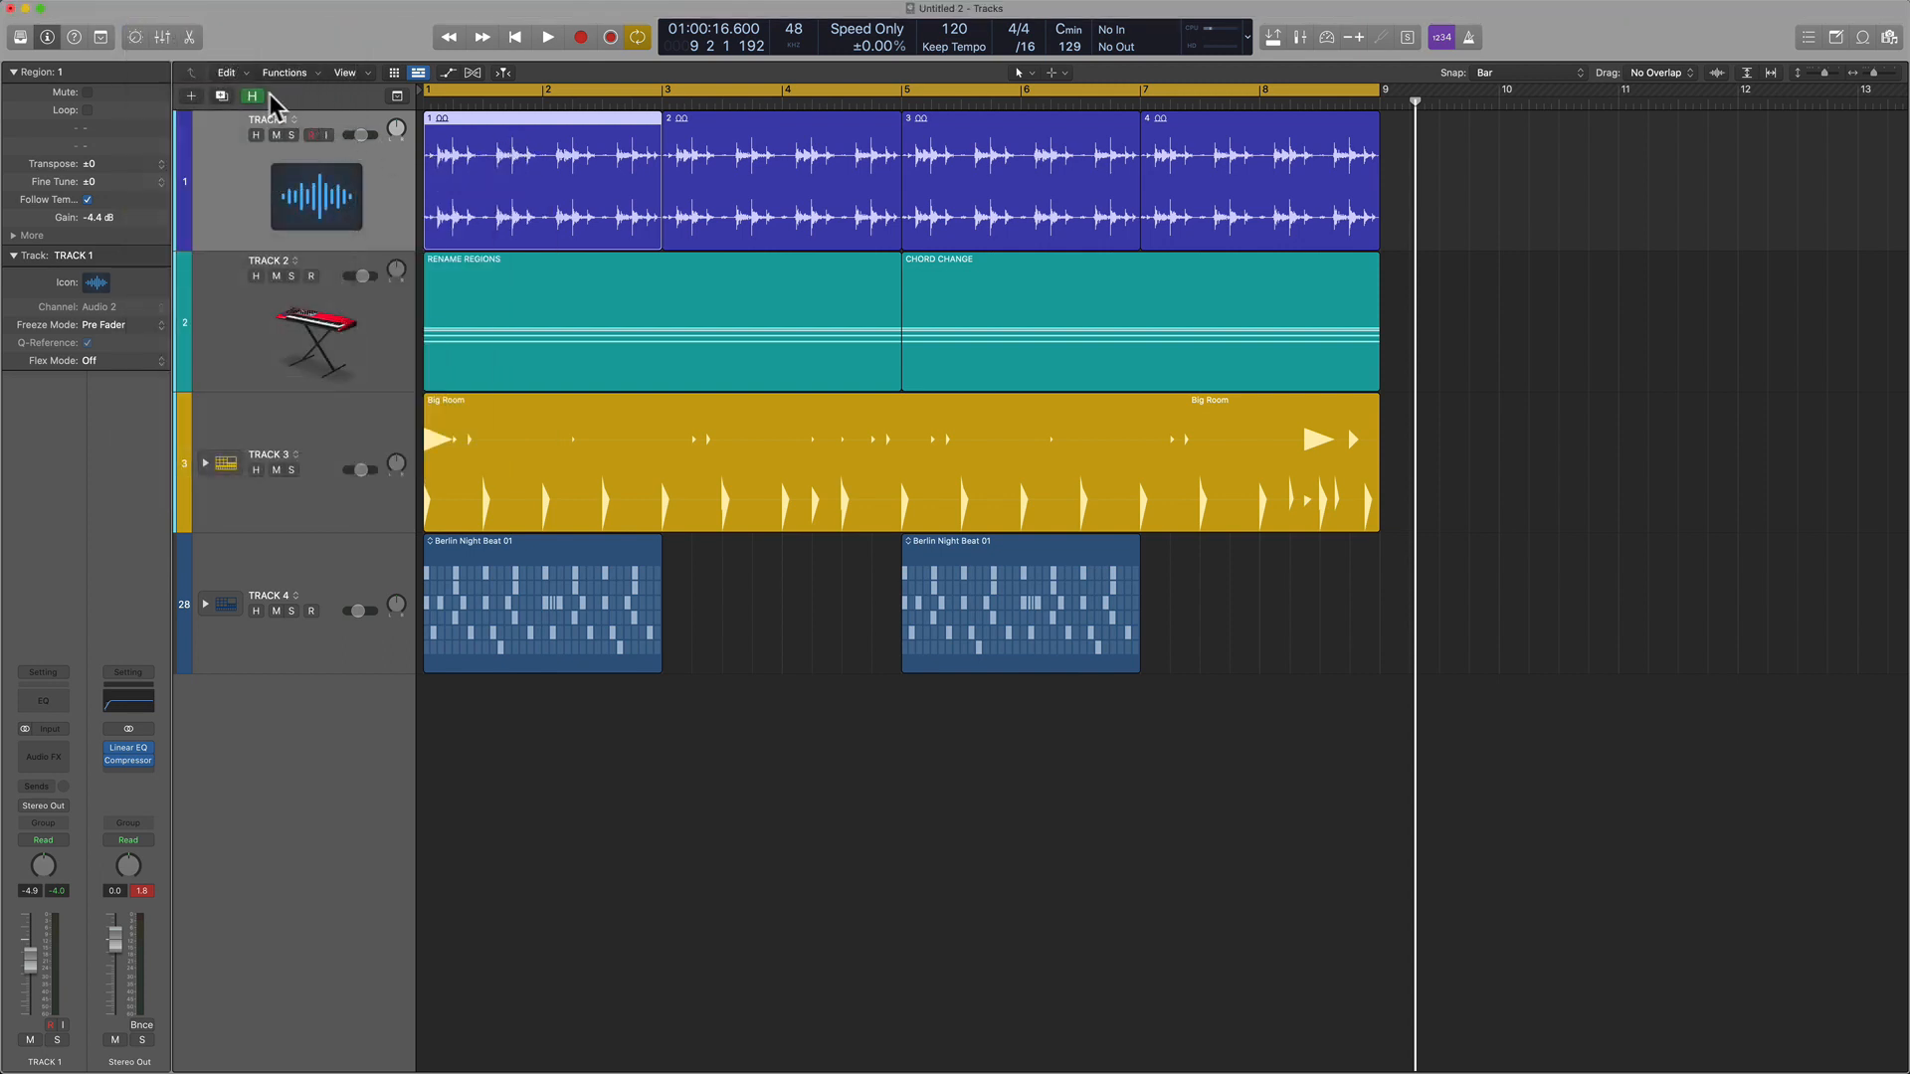
# View the Tracks area's own local editing commands for the selected region
pyautogui.hotkey('ctrl', 'alt', 'a')
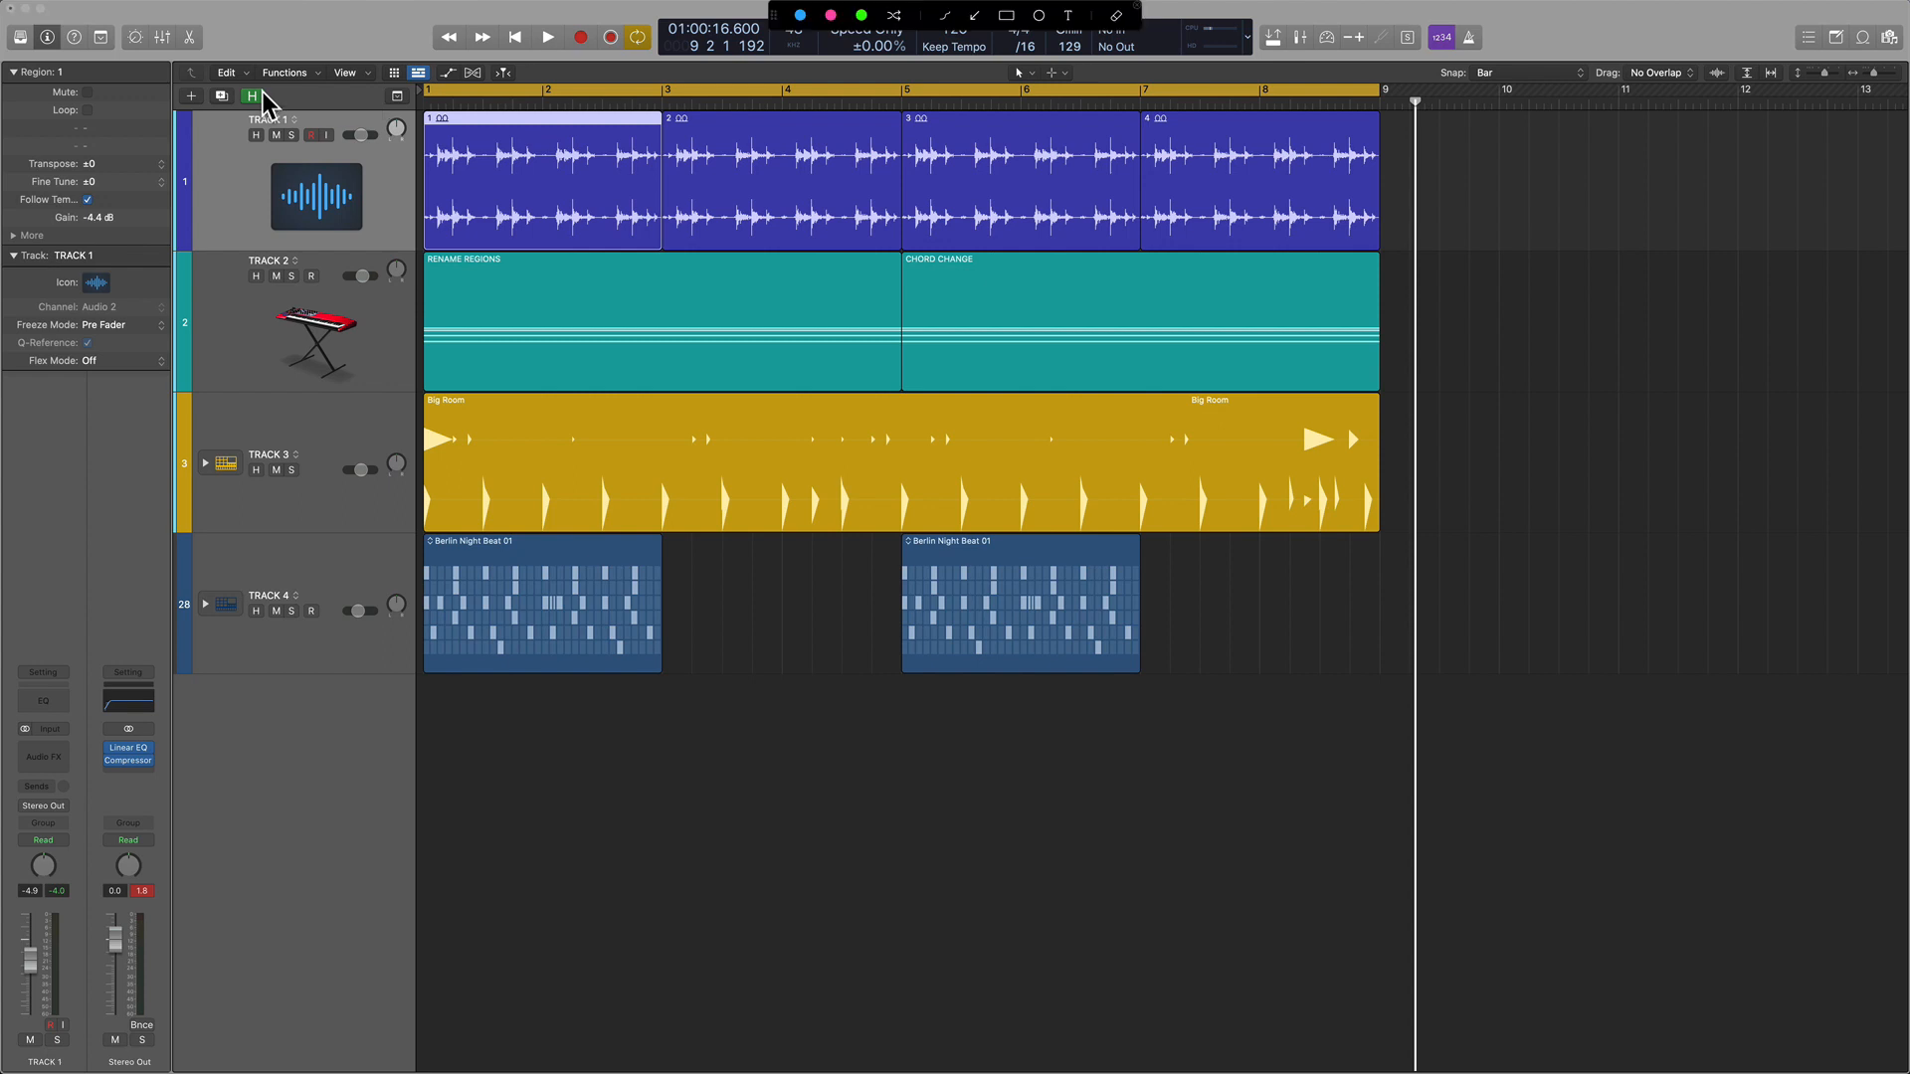
pyautogui.moveTo(216, 85)
pyautogui.mouseDown()
pyautogui.moveTo(374, 92)
pyautogui.moveTo(378, 60)
pyautogui.moveTo(197, 55)
pyautogui.moveTo(204, 86)
pyautogui.mouseUp()
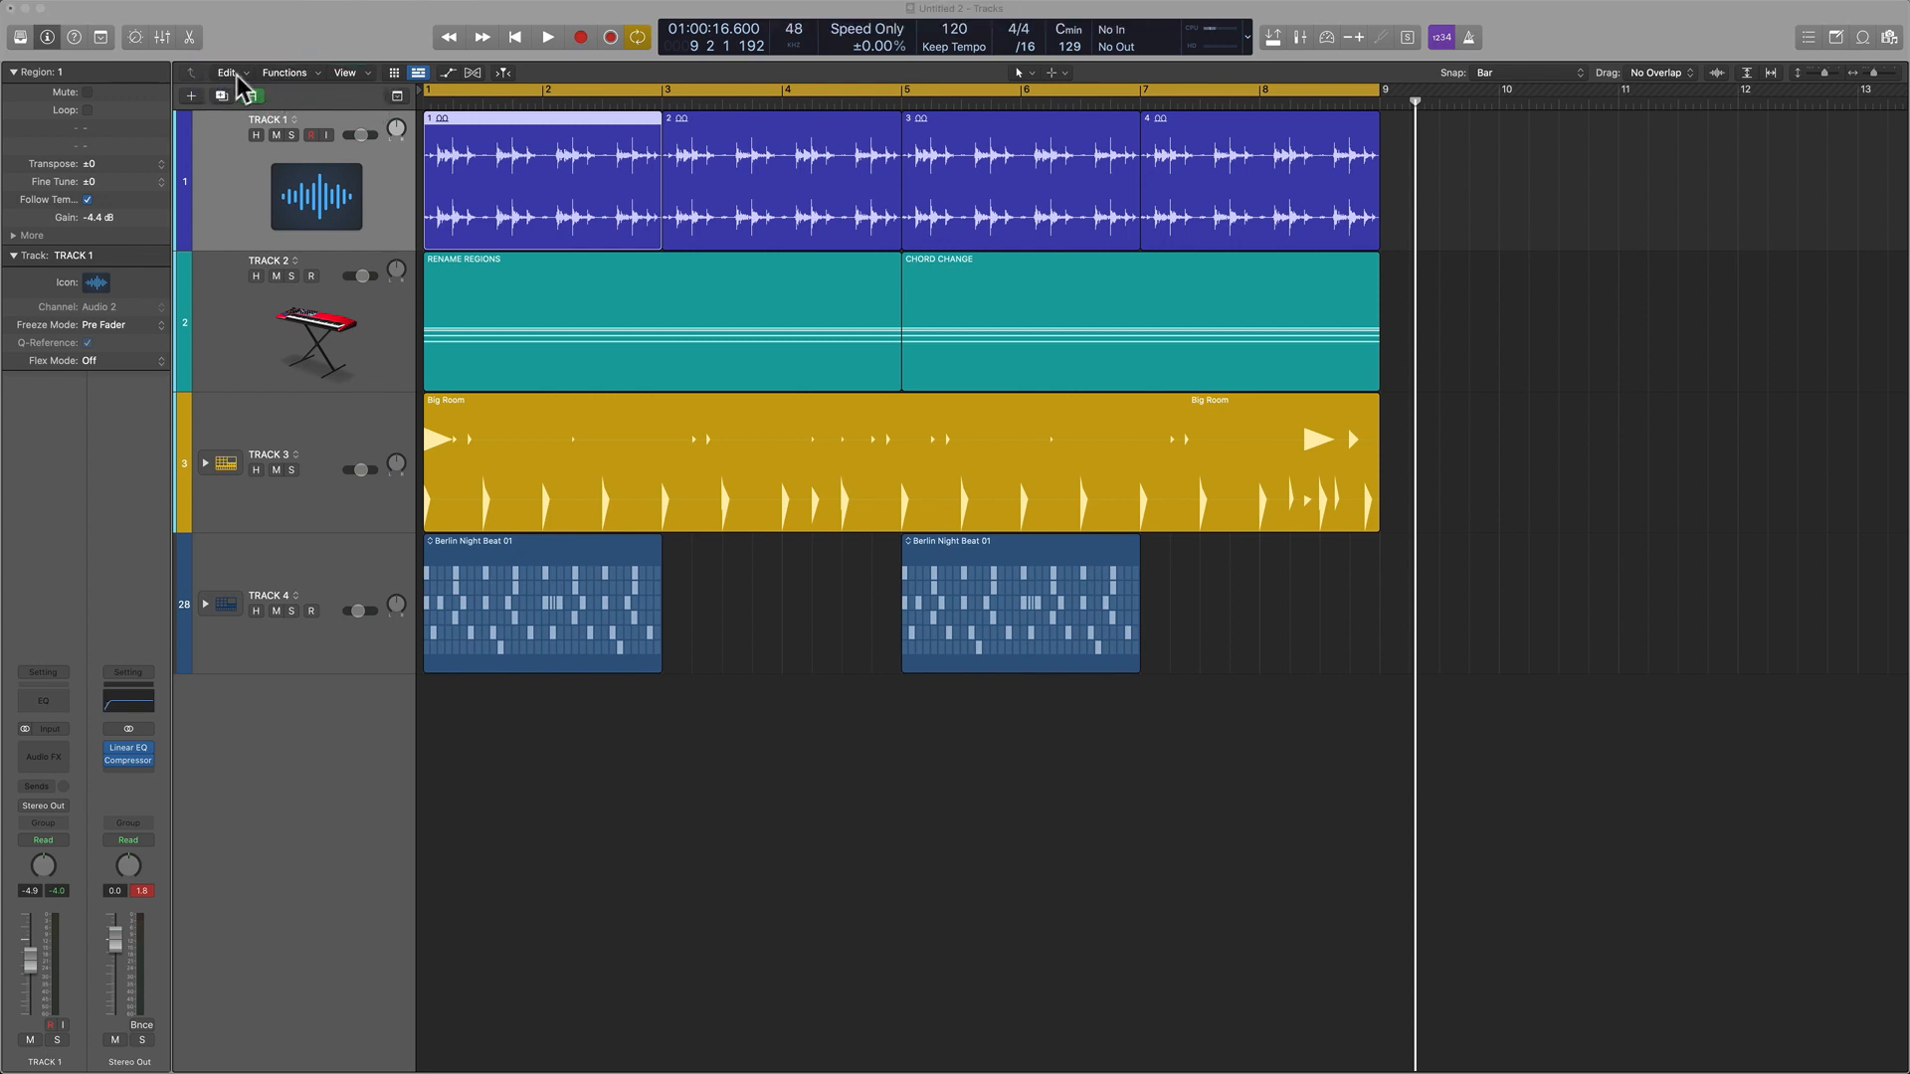
pyautogui.click(238, 76)
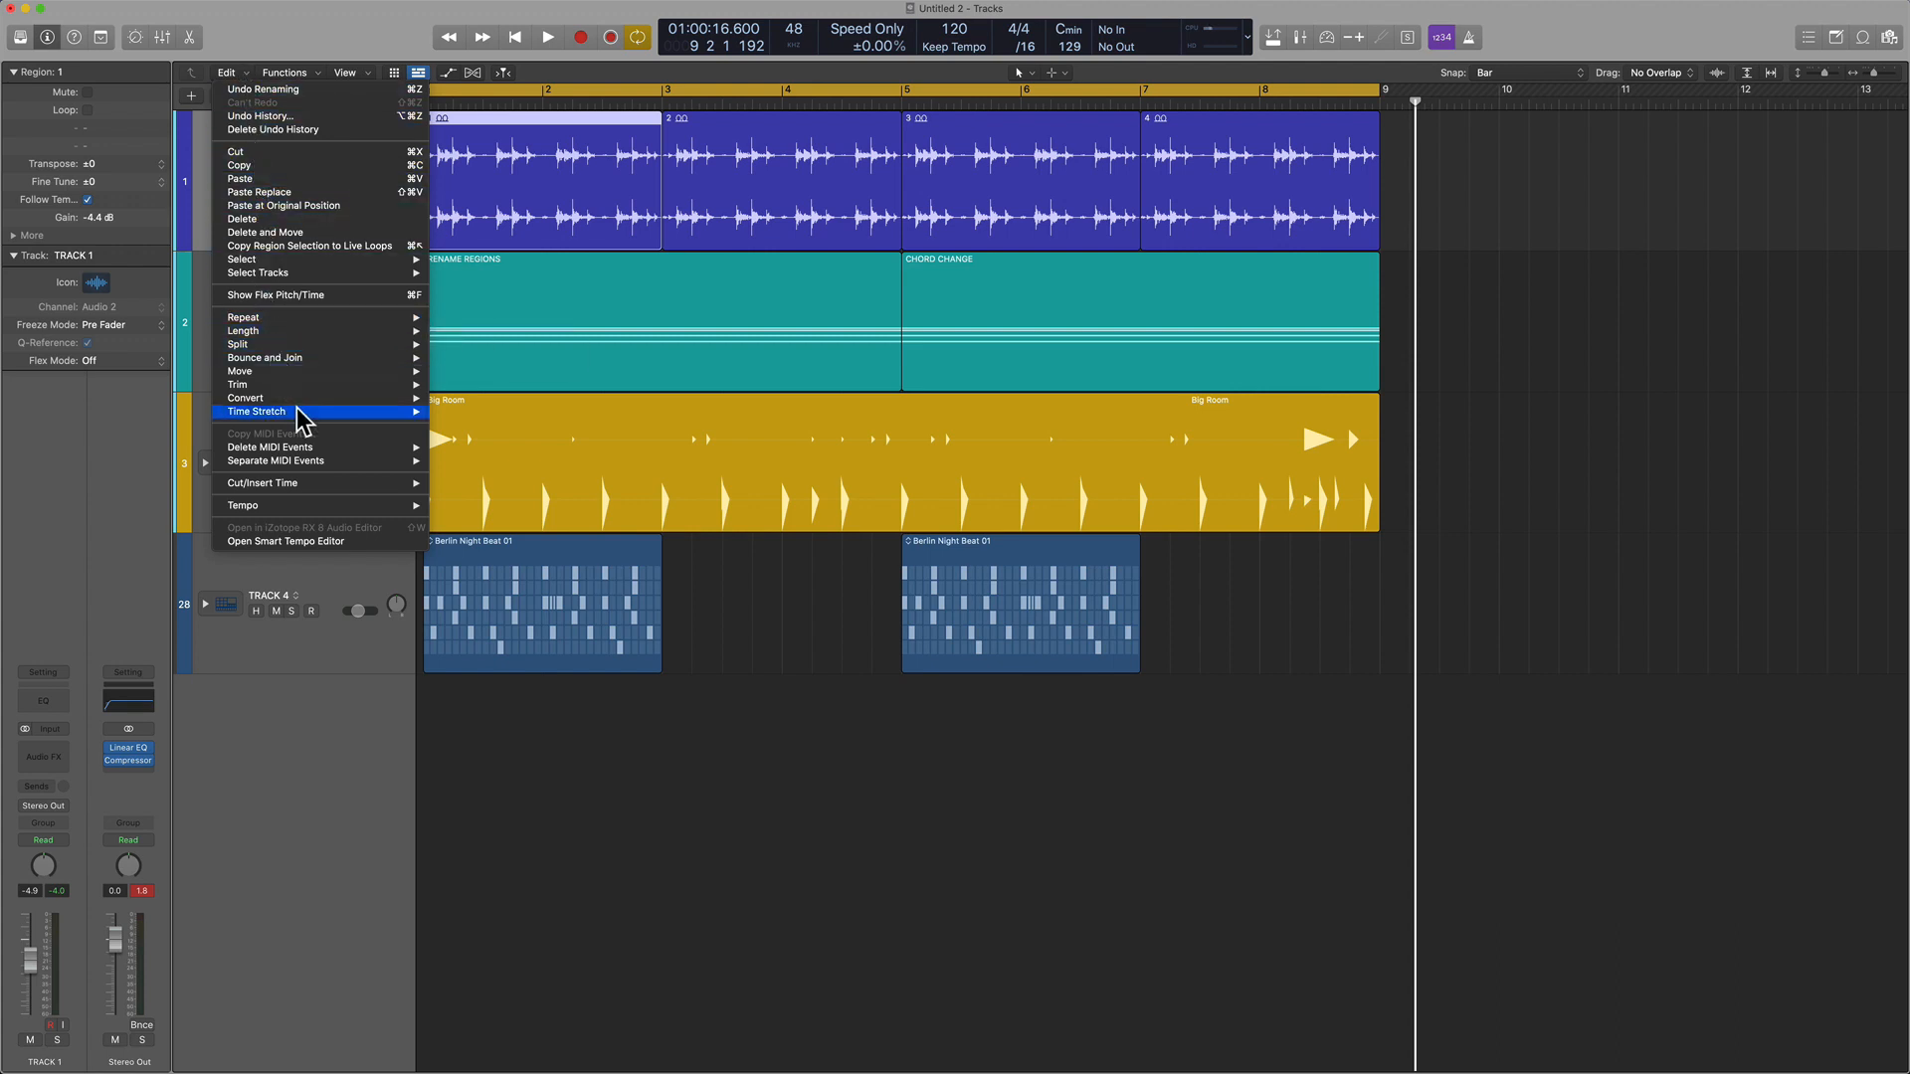
pyautogui.click(761, 658)
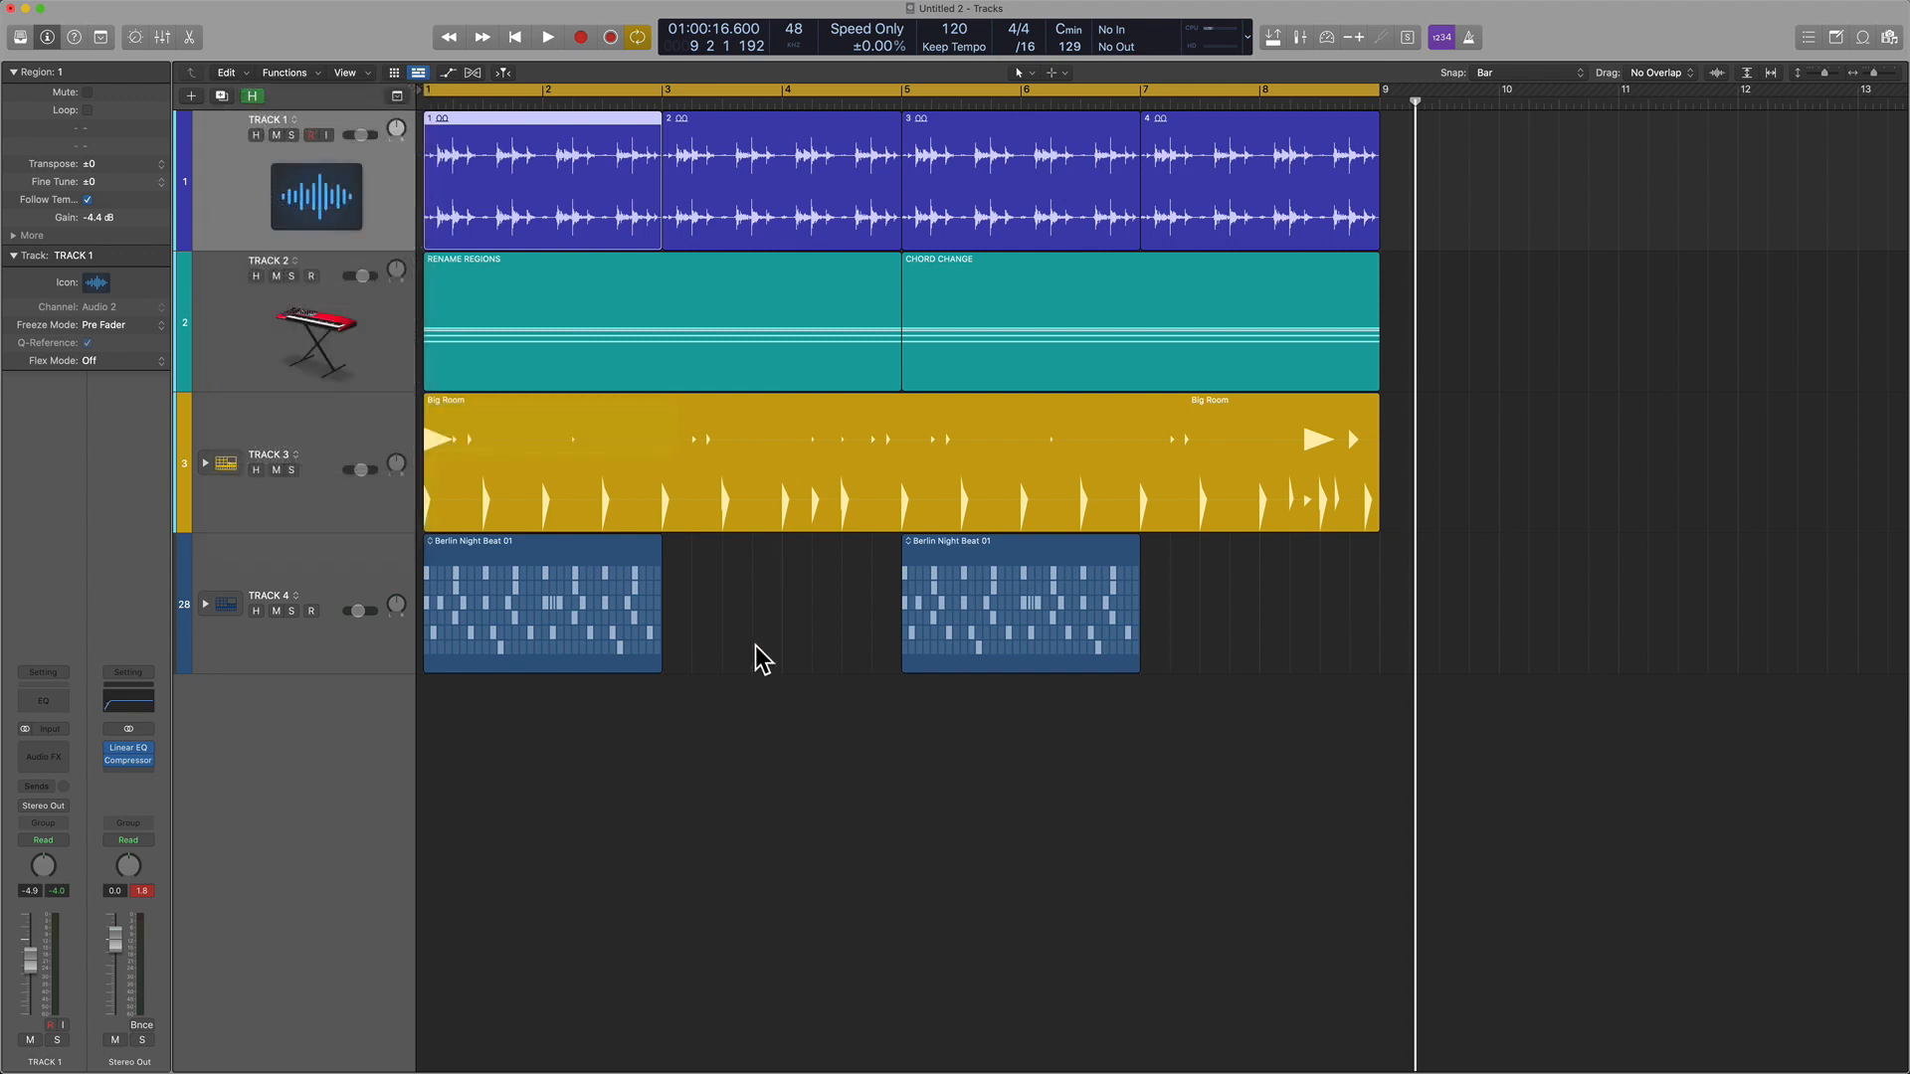
# View the contextual commands for the track and Stereo Out channel strips in the Inspector
pyautogui.rightClick(40, 423)
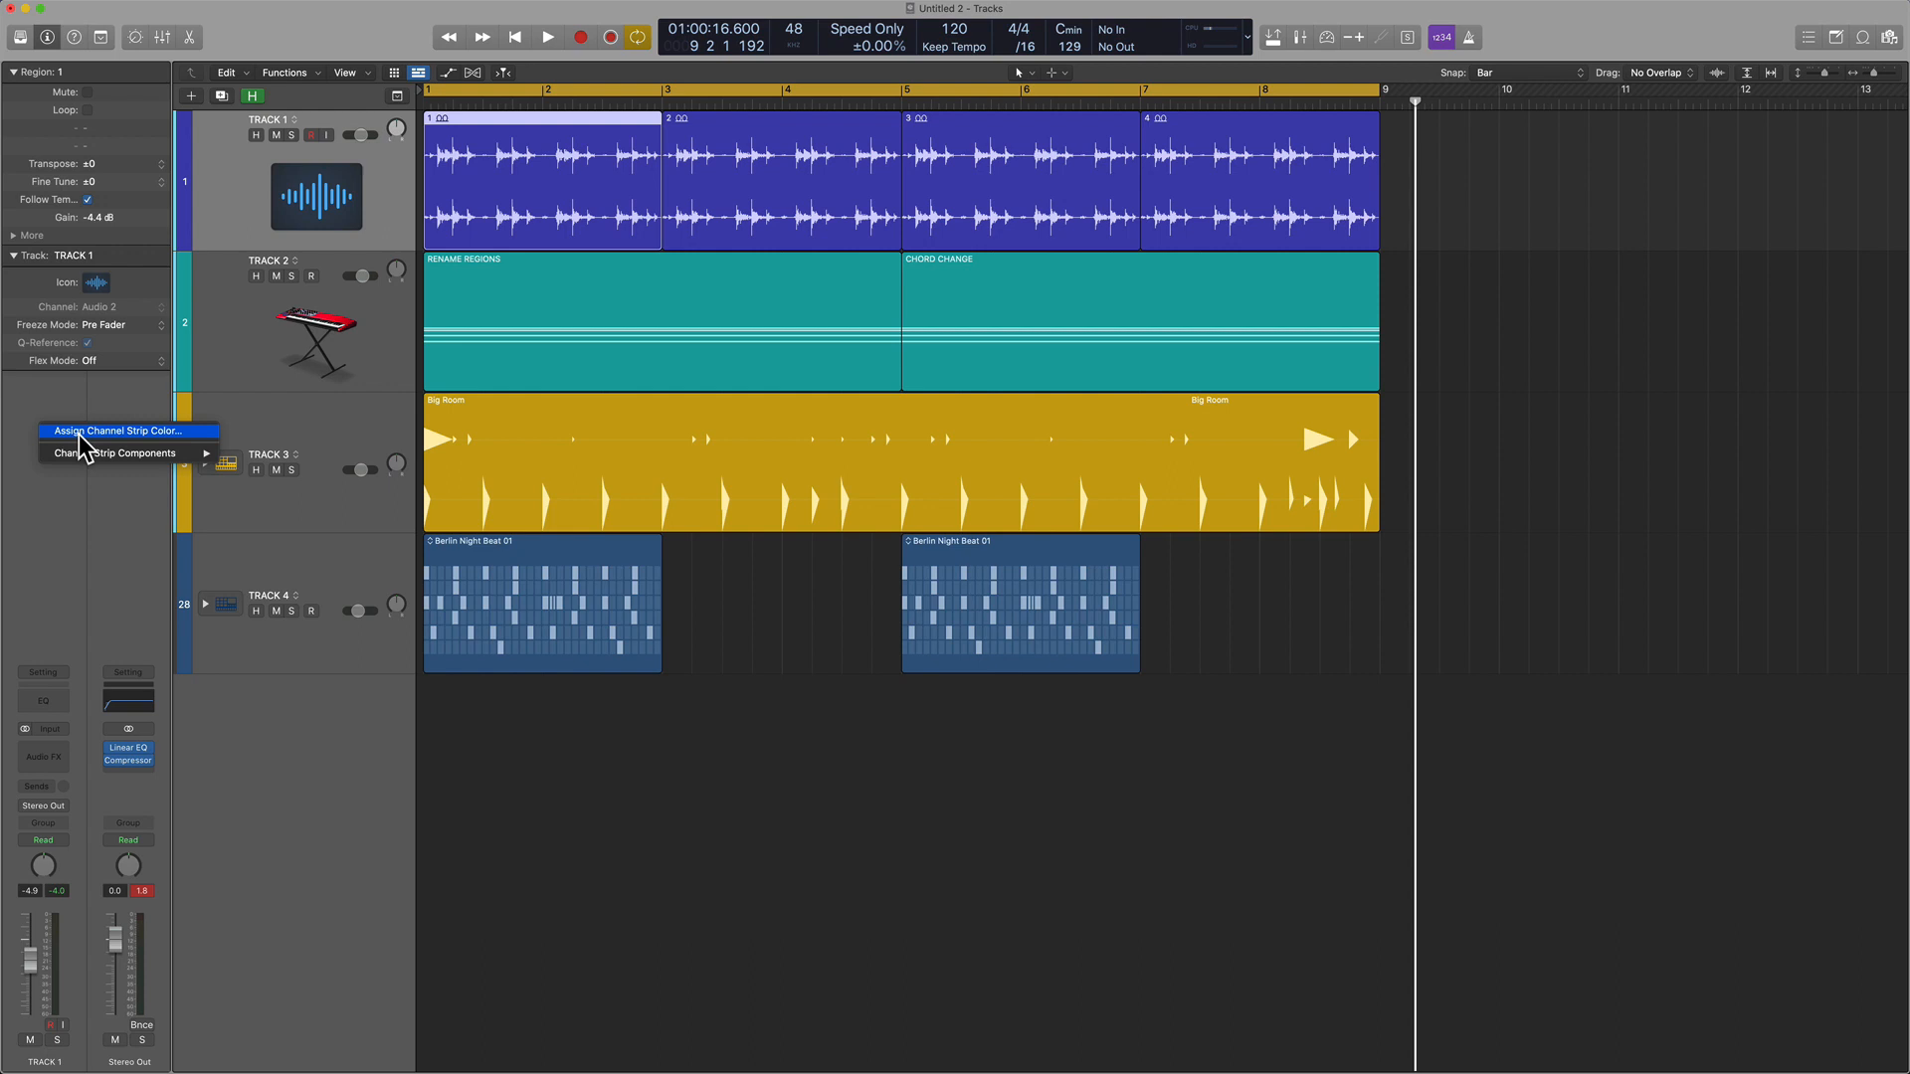
pyautogui.click(129, 521)
pyautogui.rightClick(133, 522)
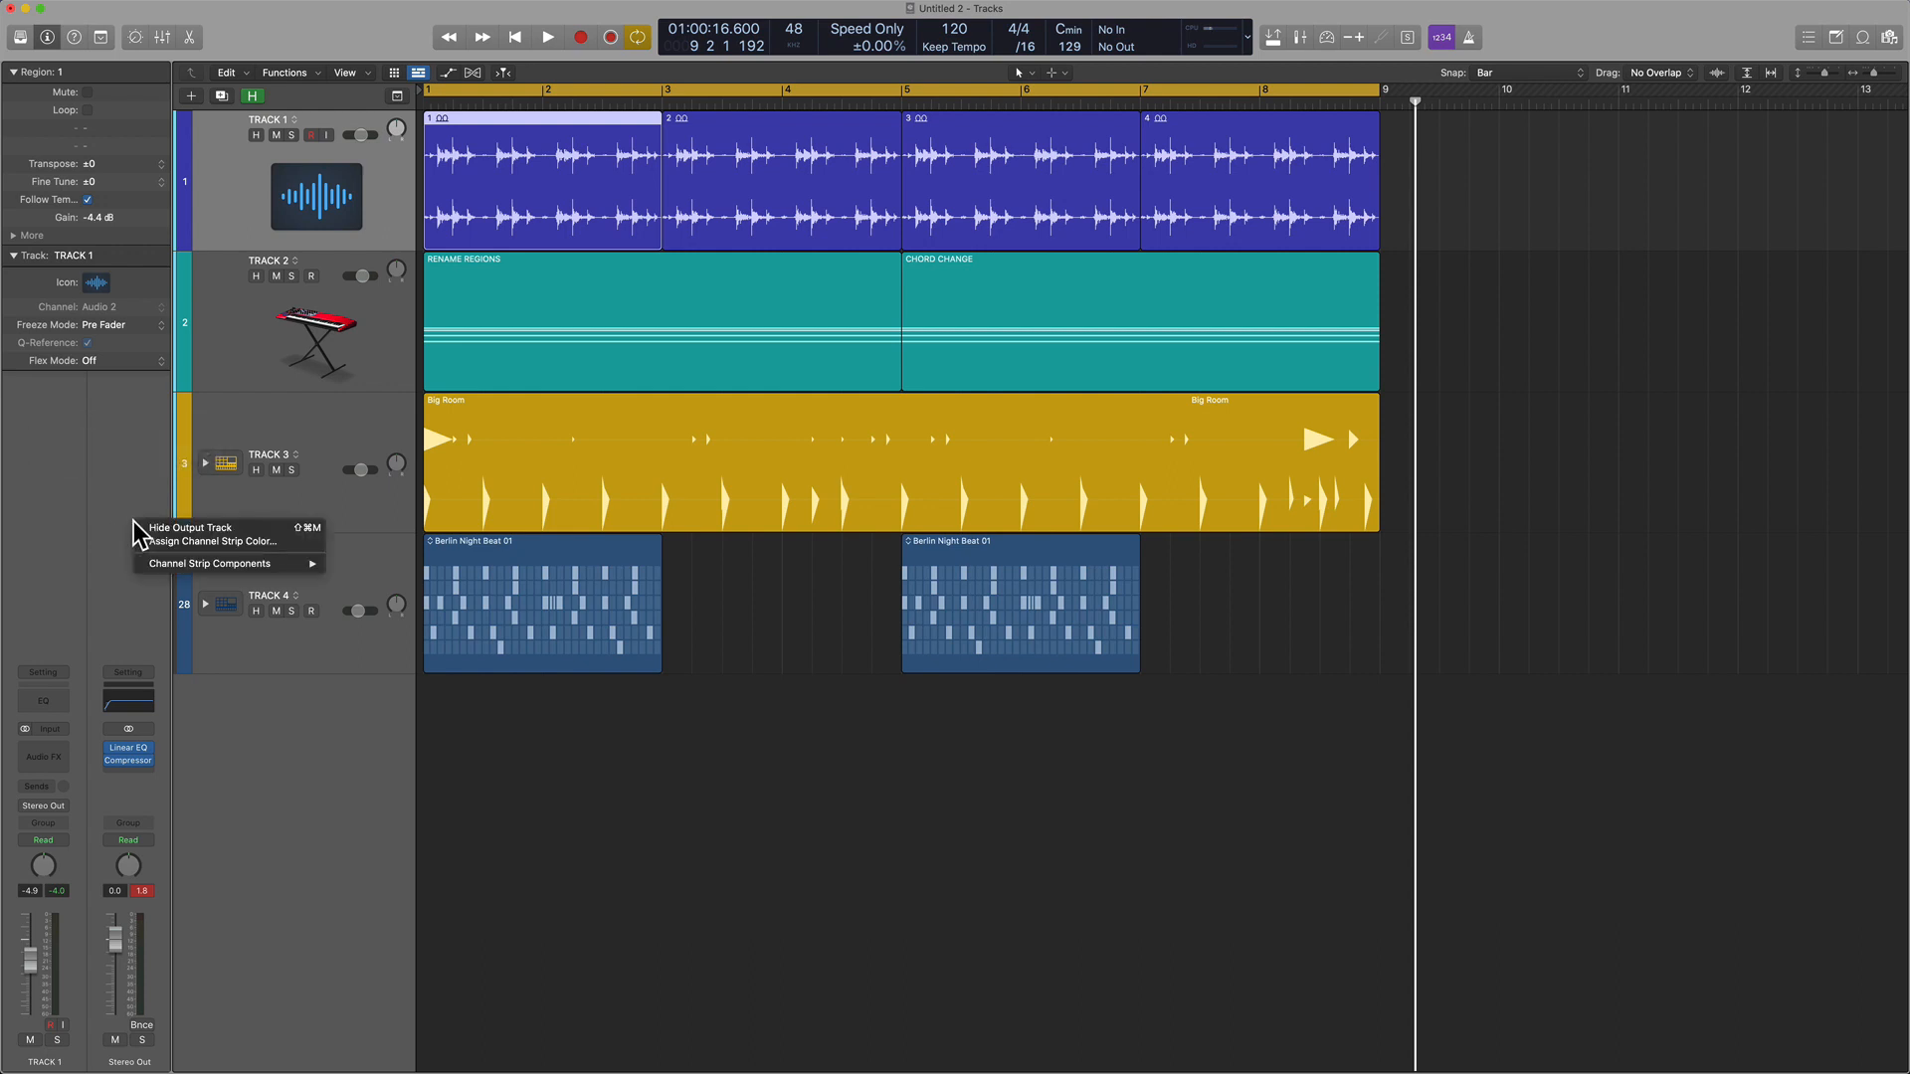
pyautogui.click(115, 435)
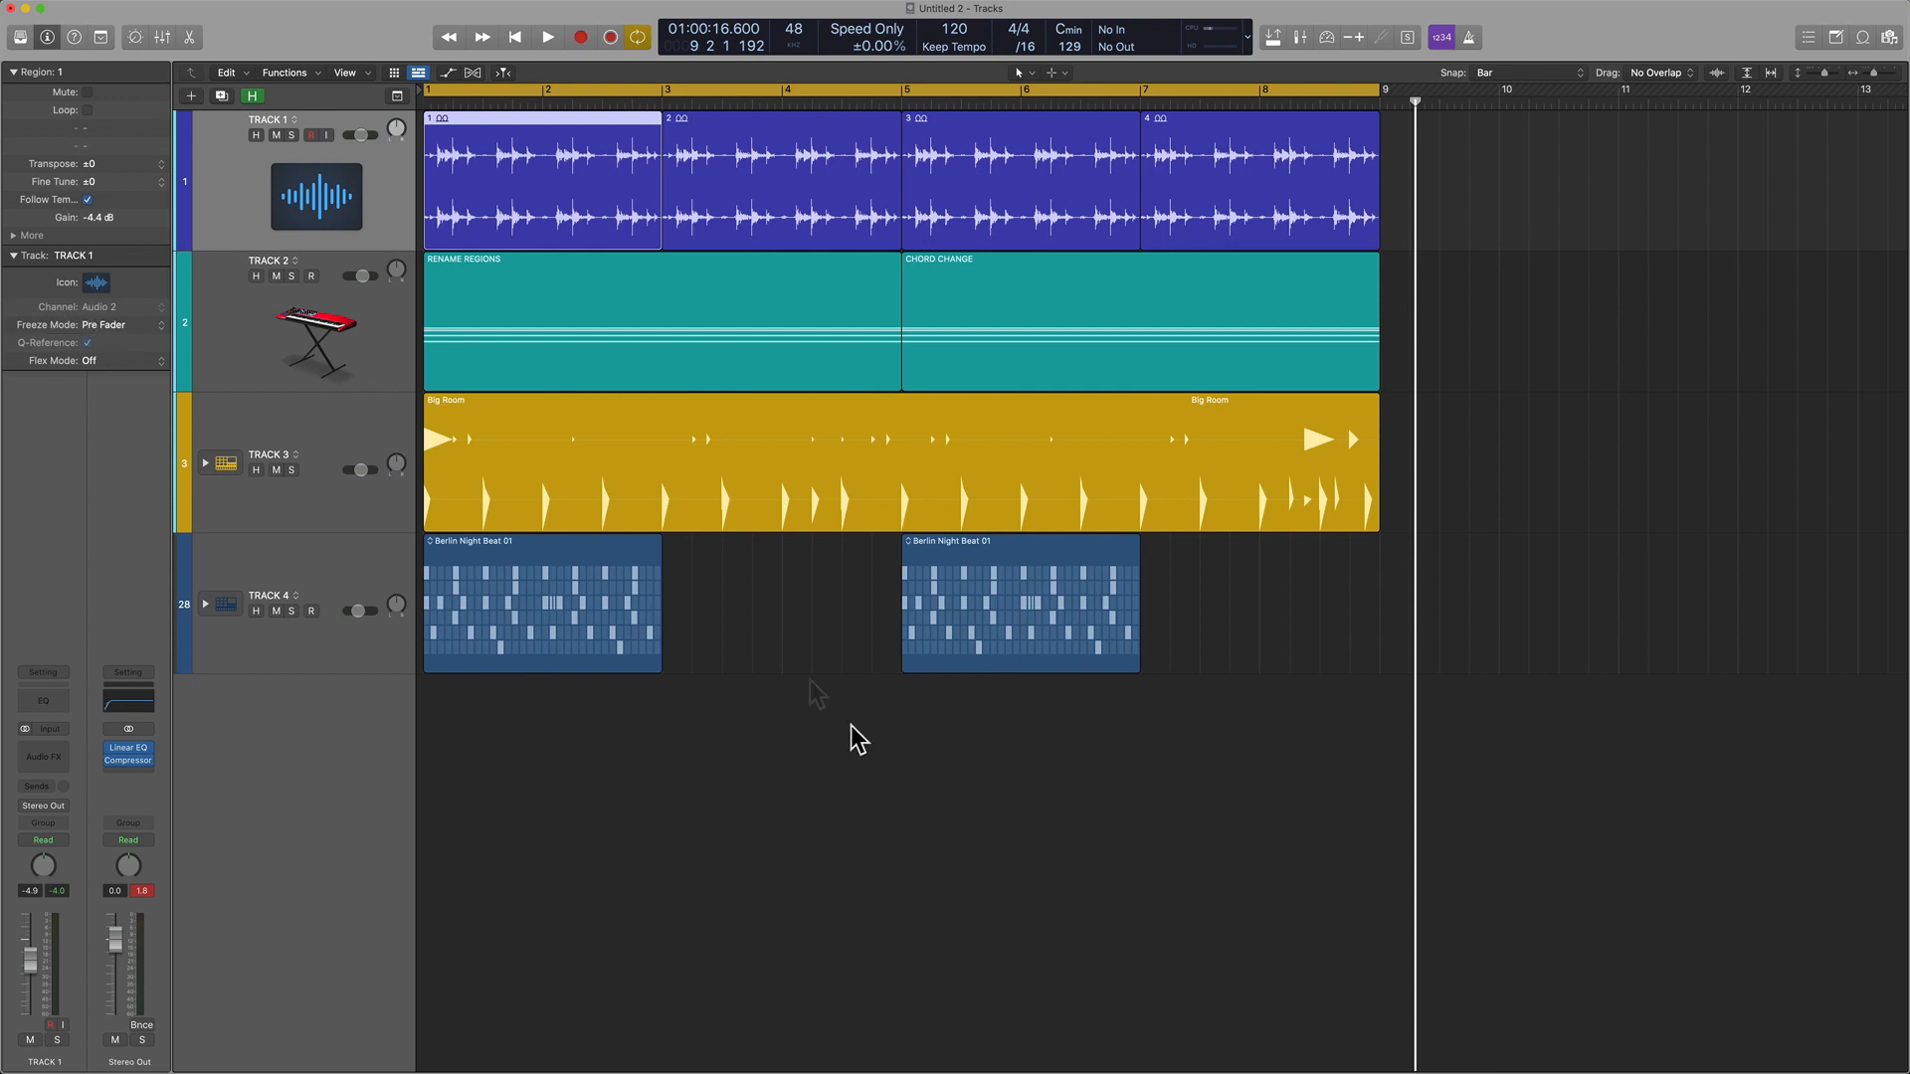
# Show the Mixer, view the contextual commands of the Master and TRACK 4 channel strips, and hide the Mixer
pyautogui.click(875, 764)
pyautogui.press('x')
pyautogui.rightClick(614, 612)
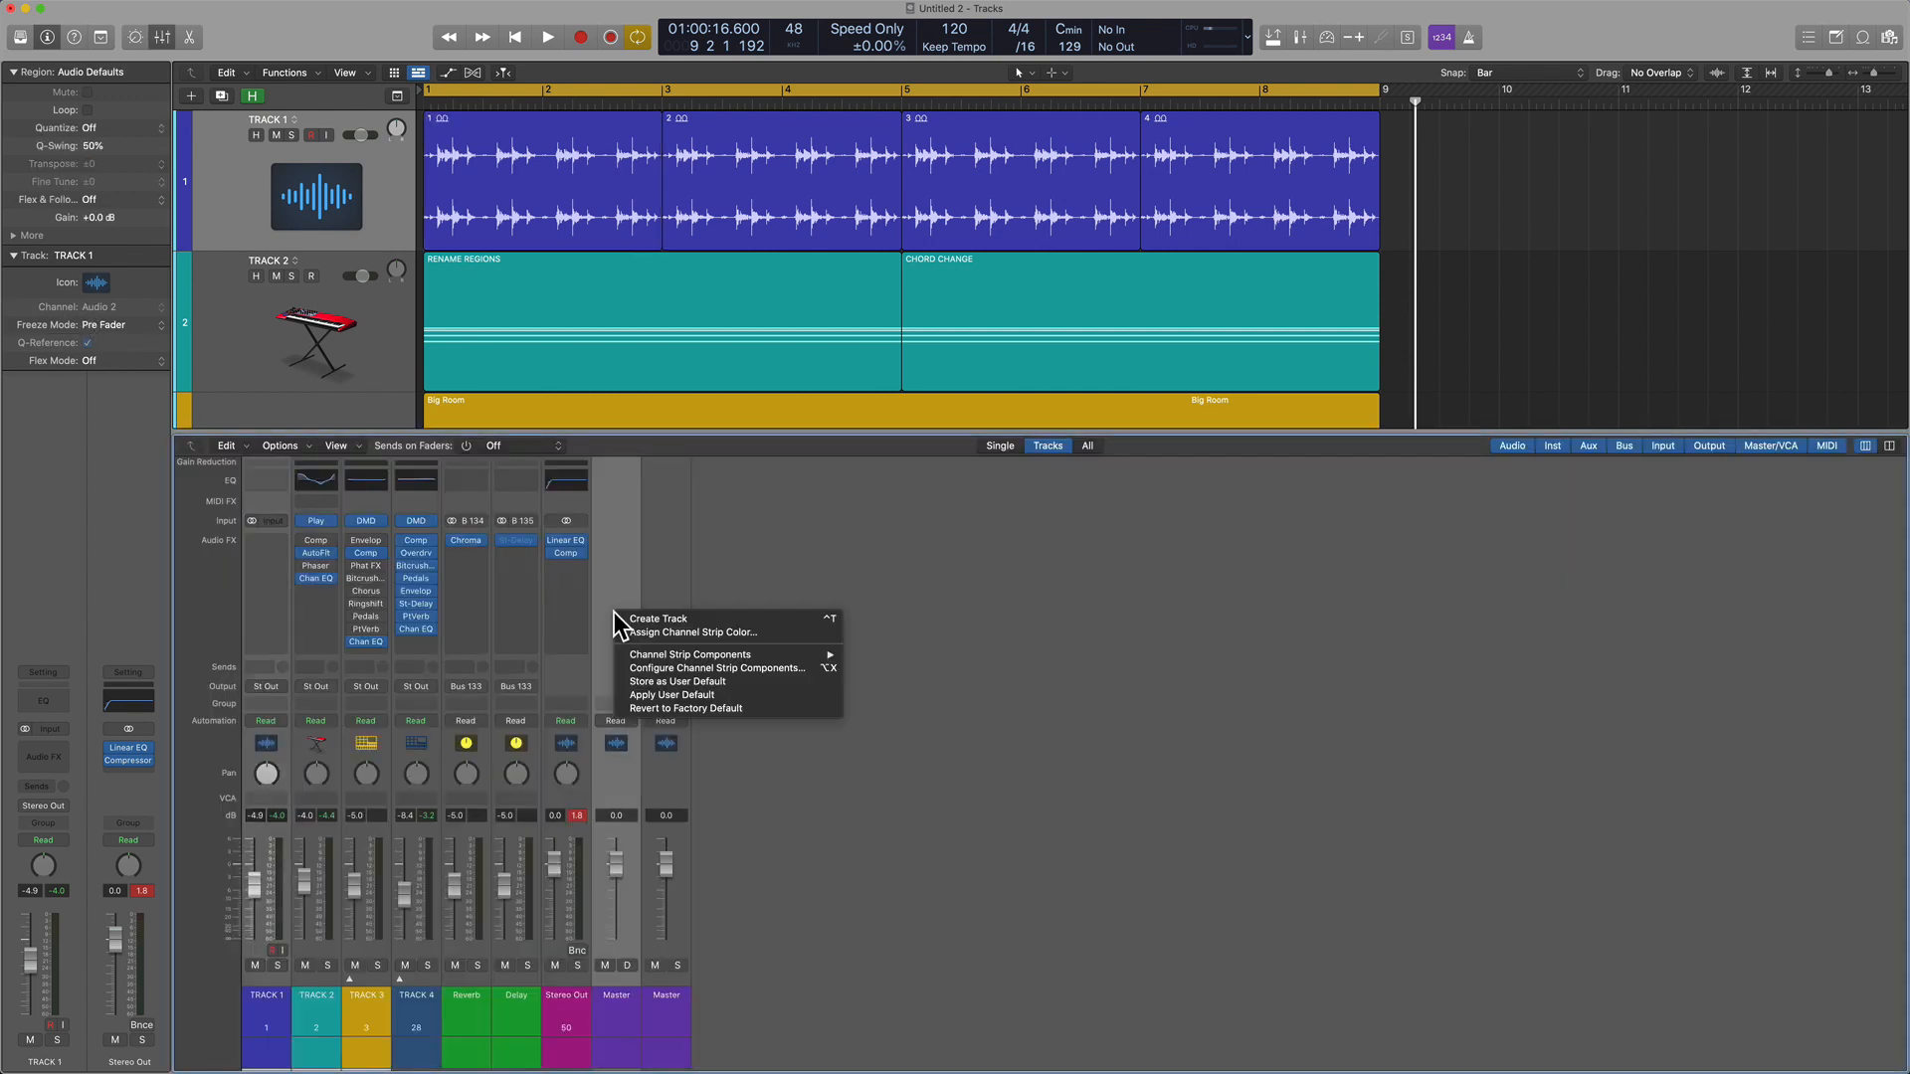
pyautogui.rightClick(416, 744)
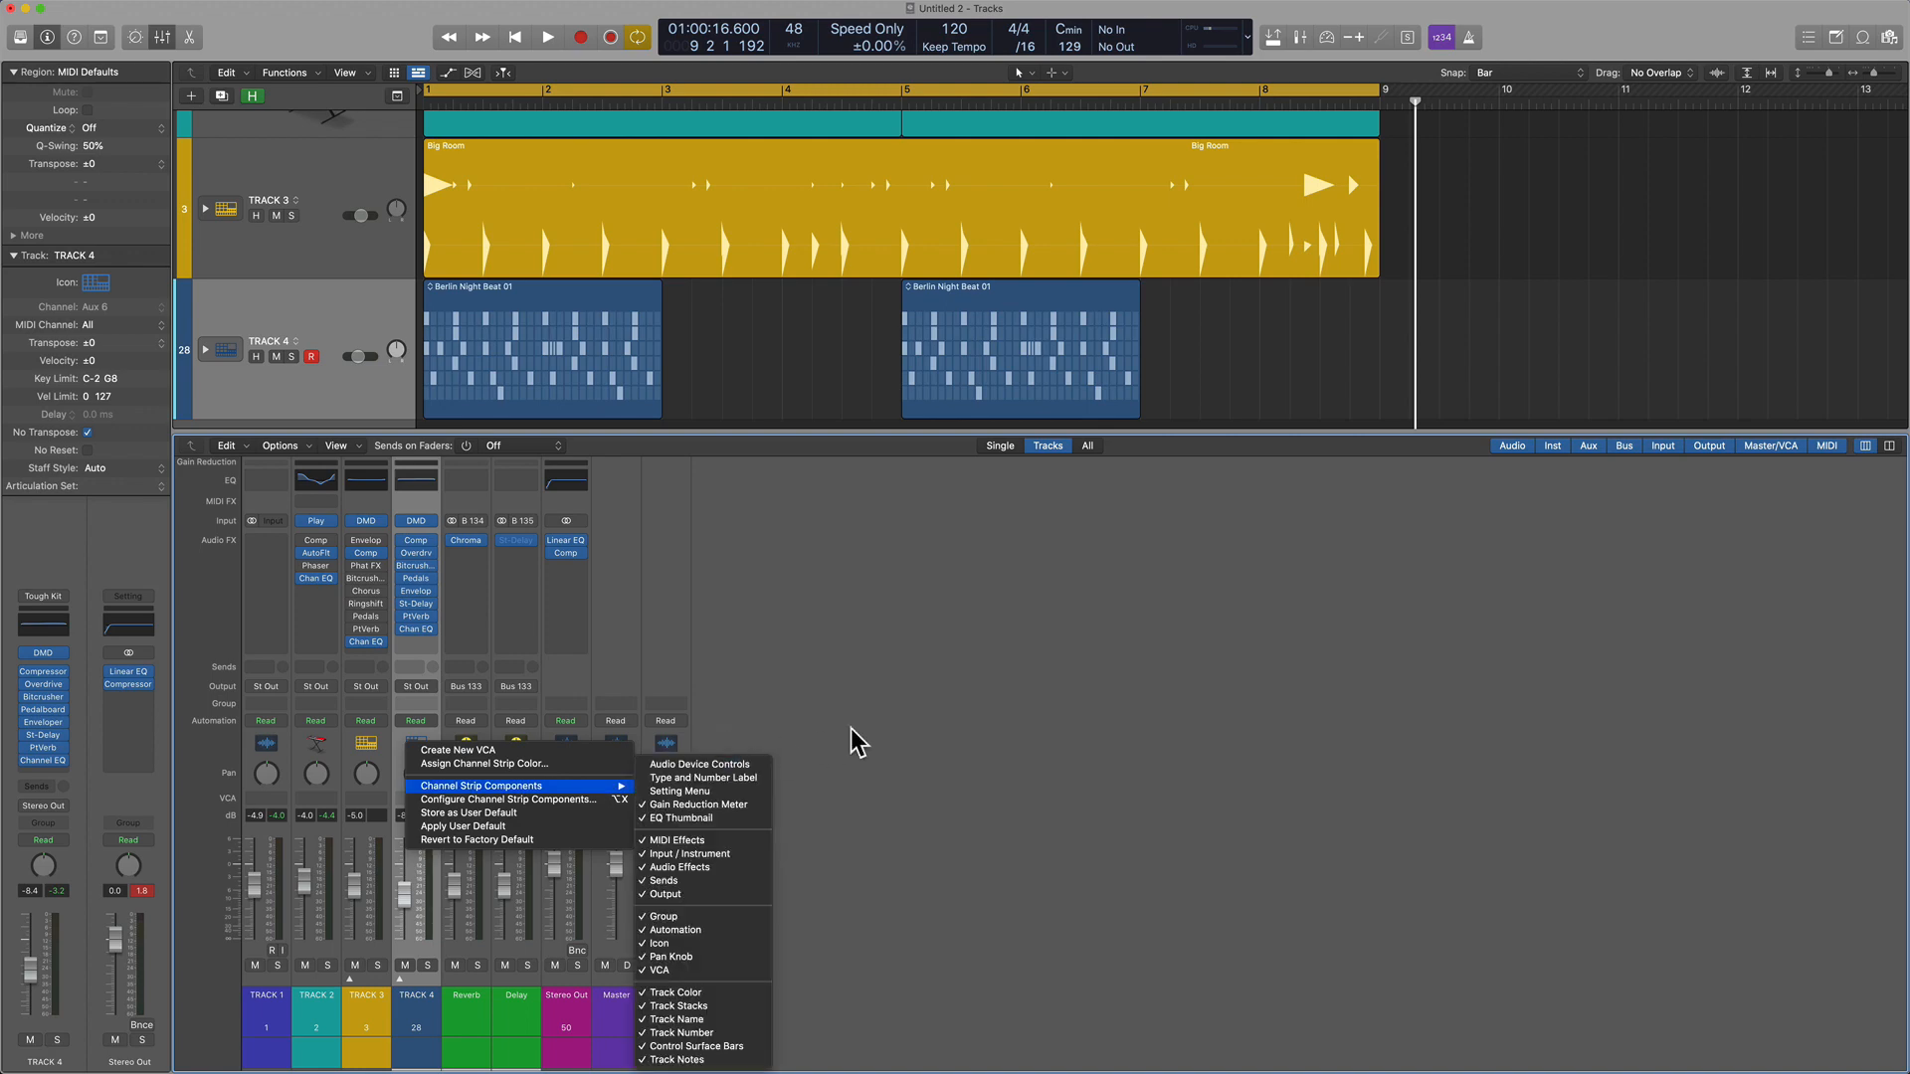
pyautogui.click(875, 699)
pyautogui.press('x')
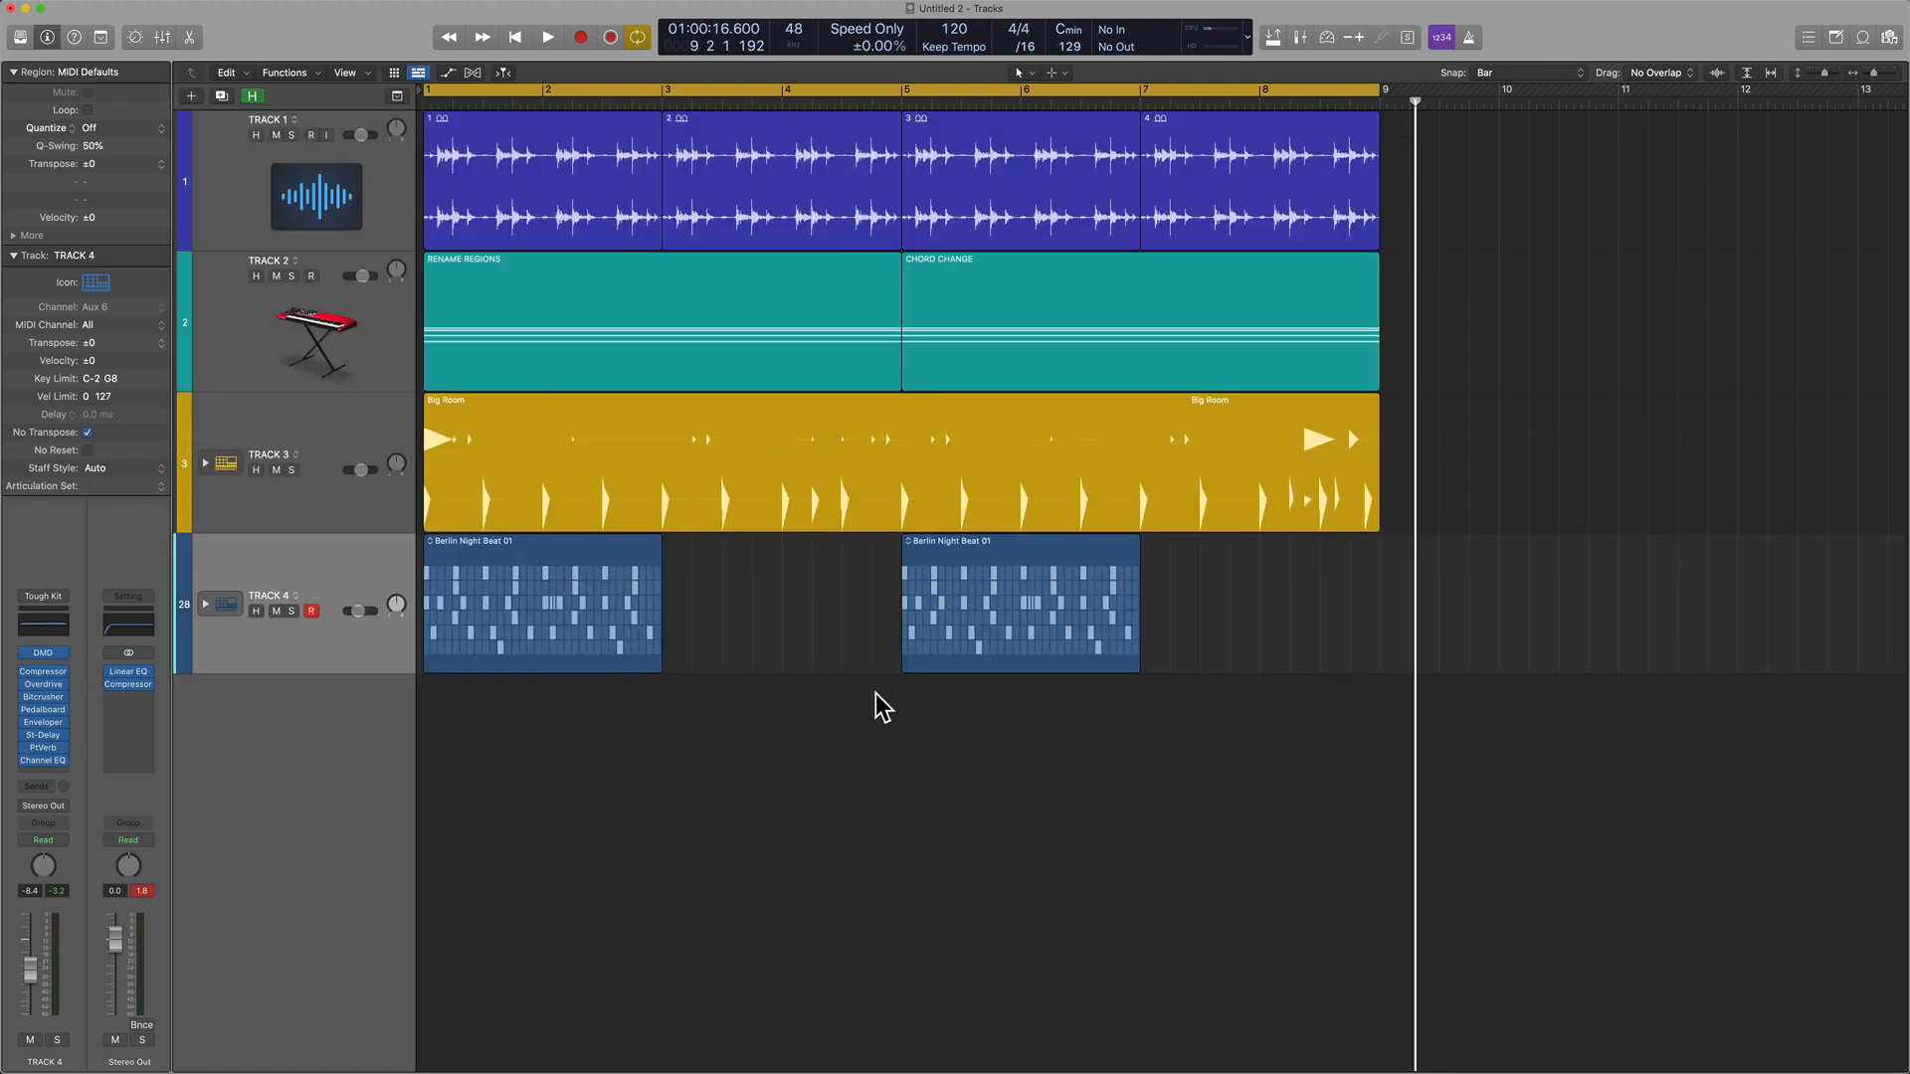
# View the contextual commands of the Big Room region on TRACK 3, including its Tempo options
pyautogui.rightClick(725, 500)
pyautogui.moveTo(804, 611)
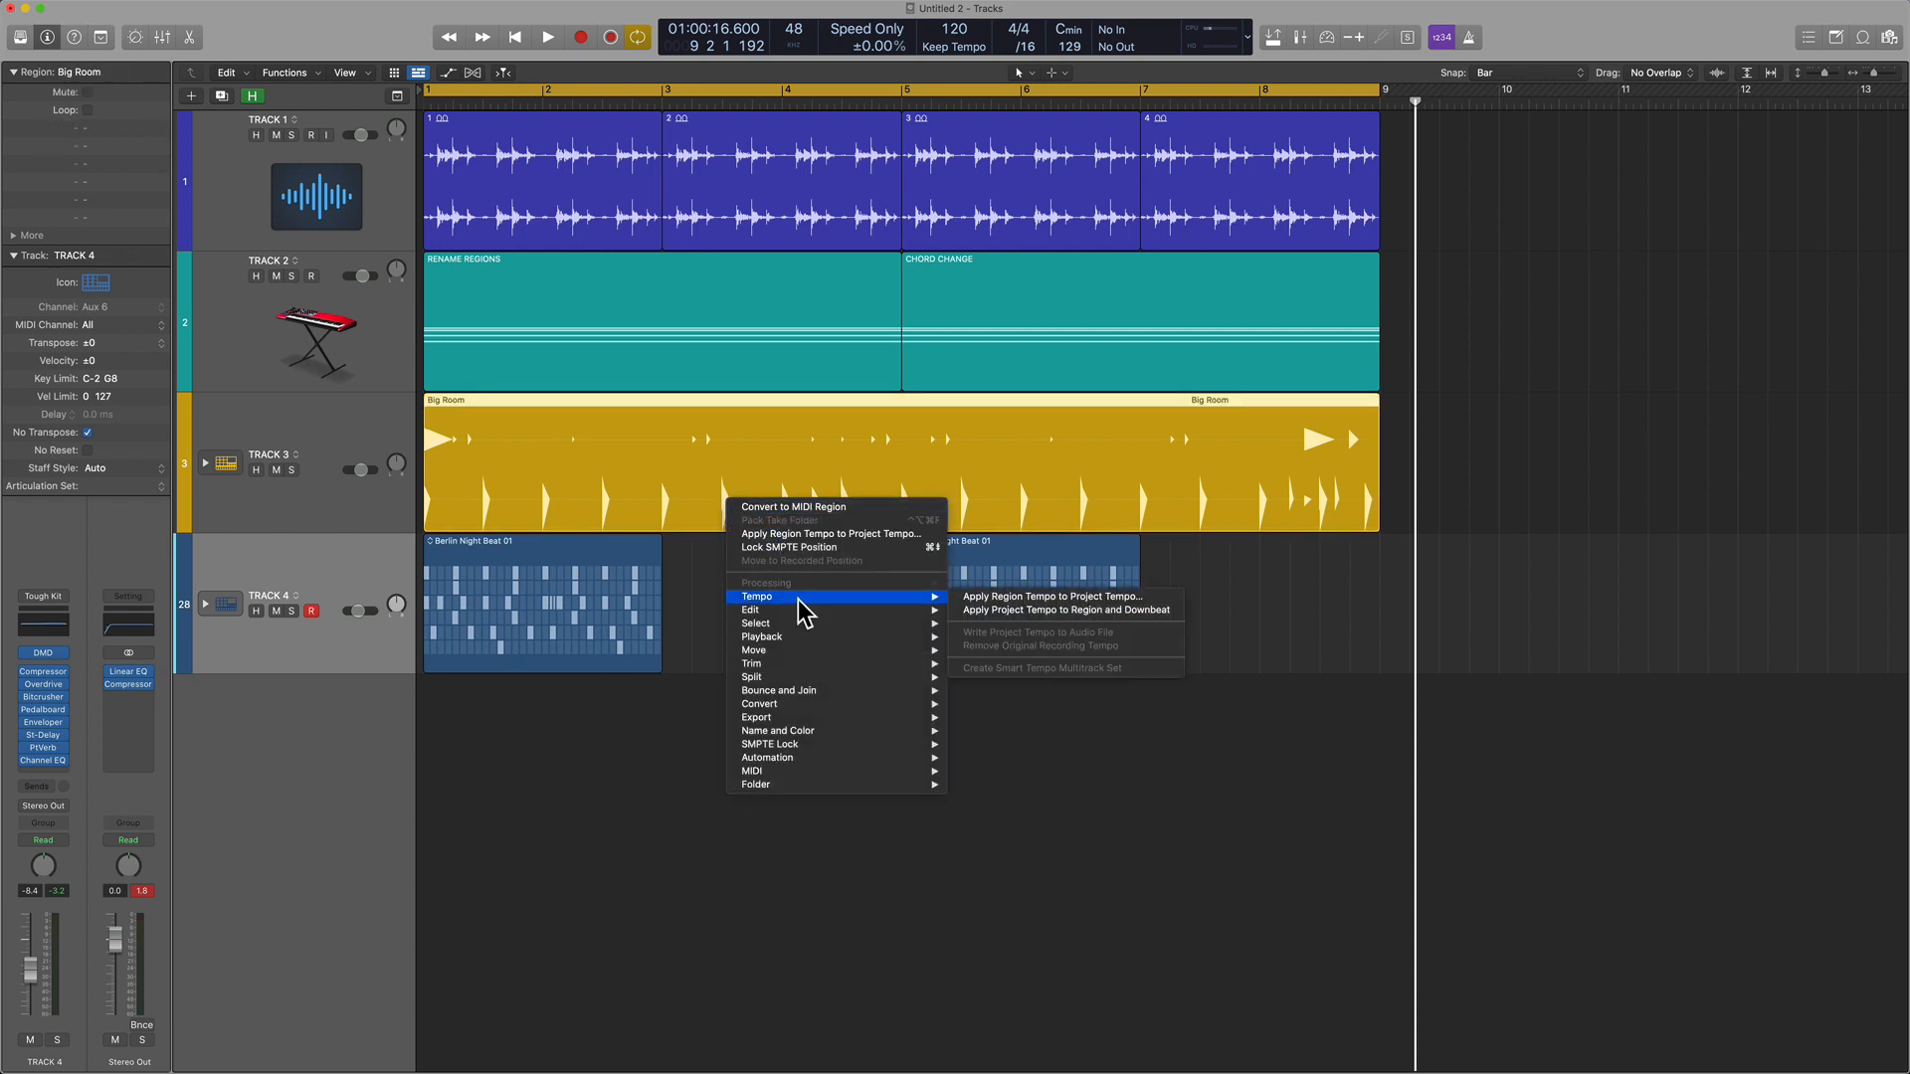
pyautogui.moveTo(807, 748)
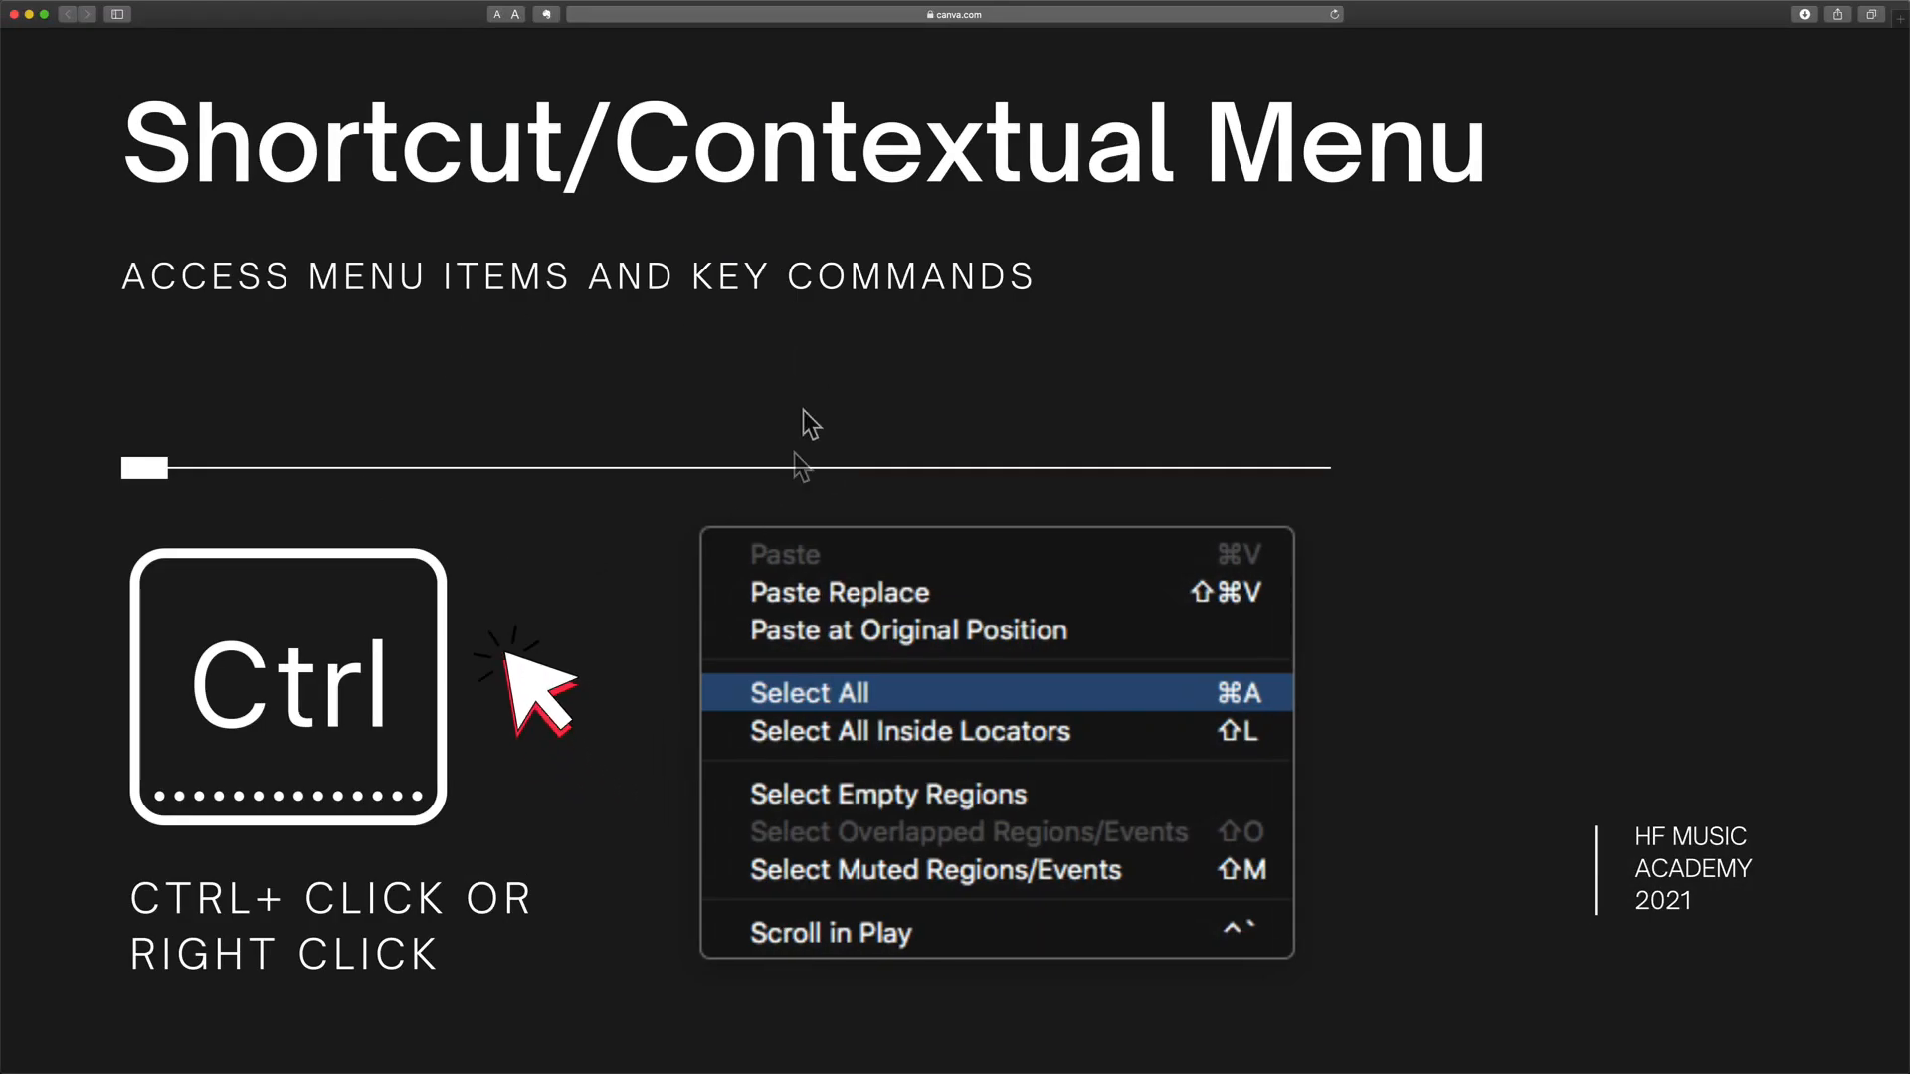
pyautogui.scroll(-1, 766, 500)
pyautogui.scroll(-5, 766, 499)
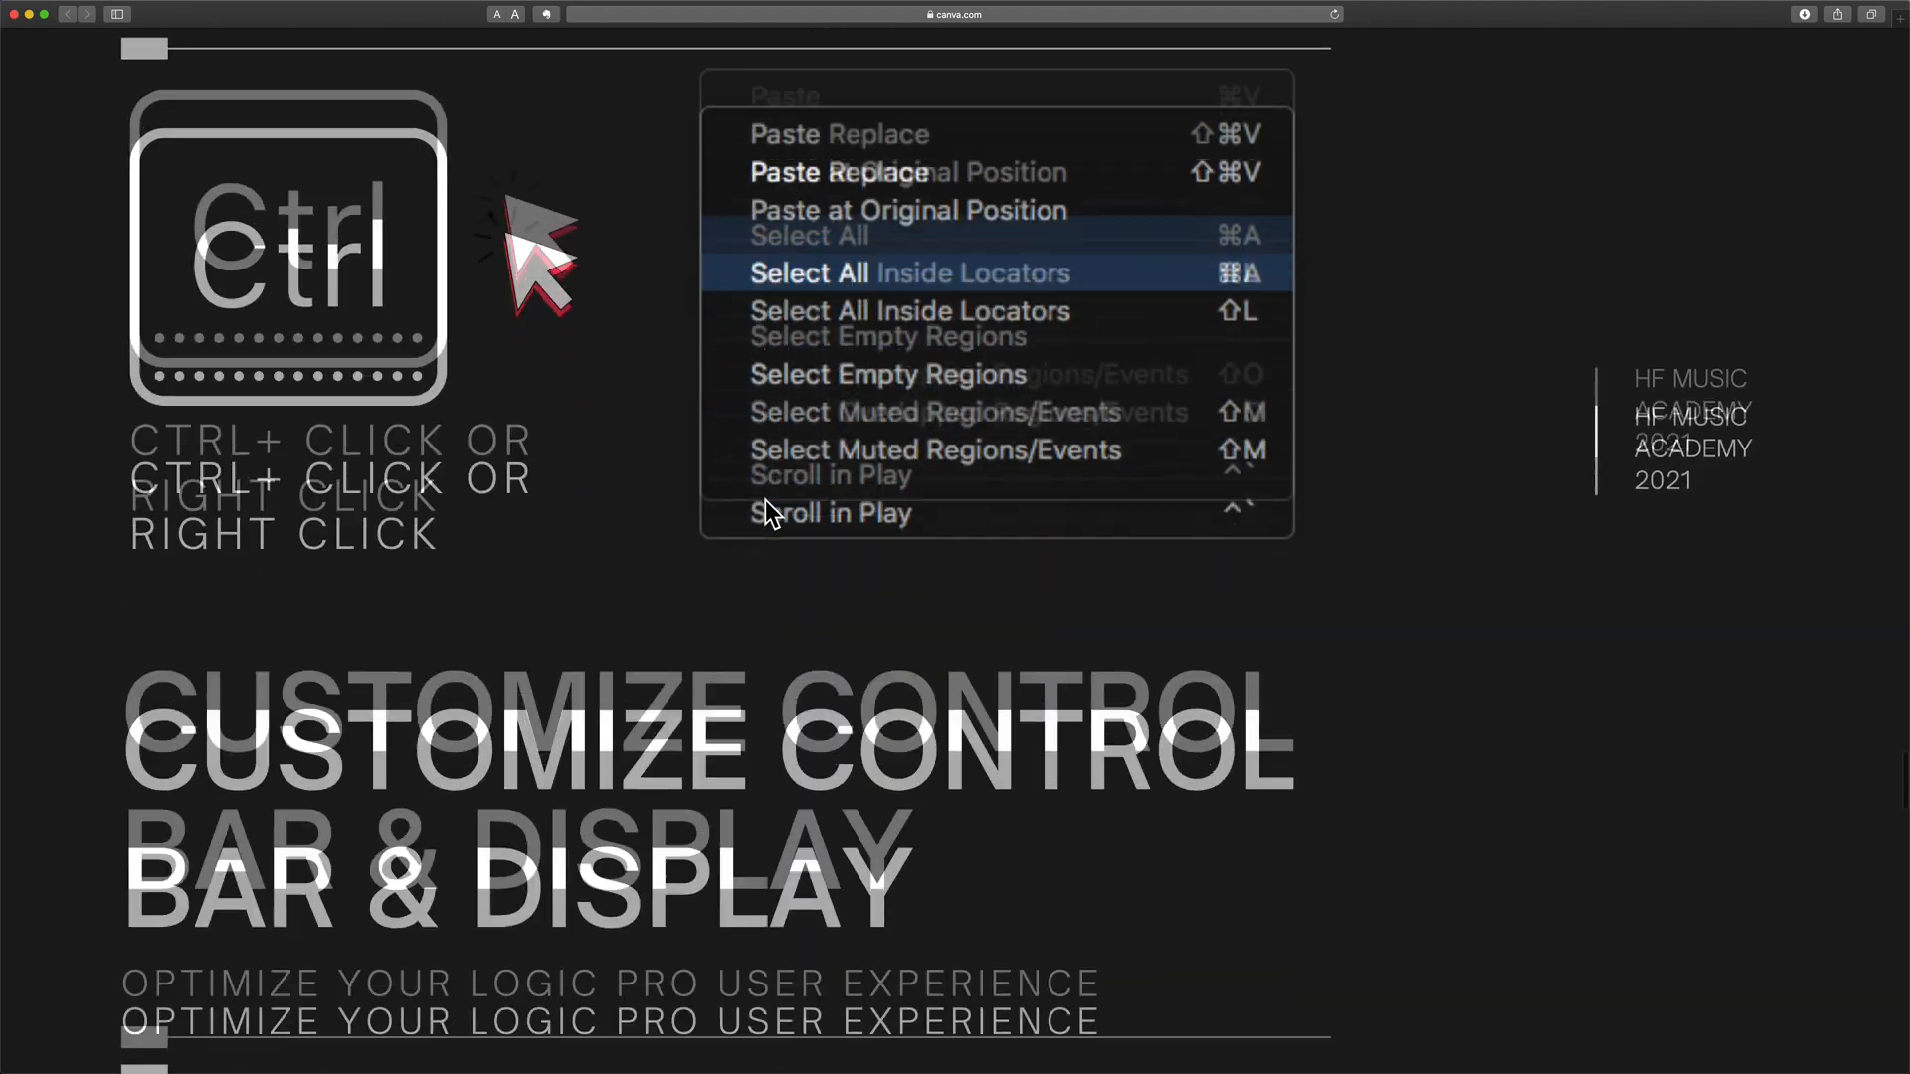
pyautogui.scroll(-2, 766, 499)
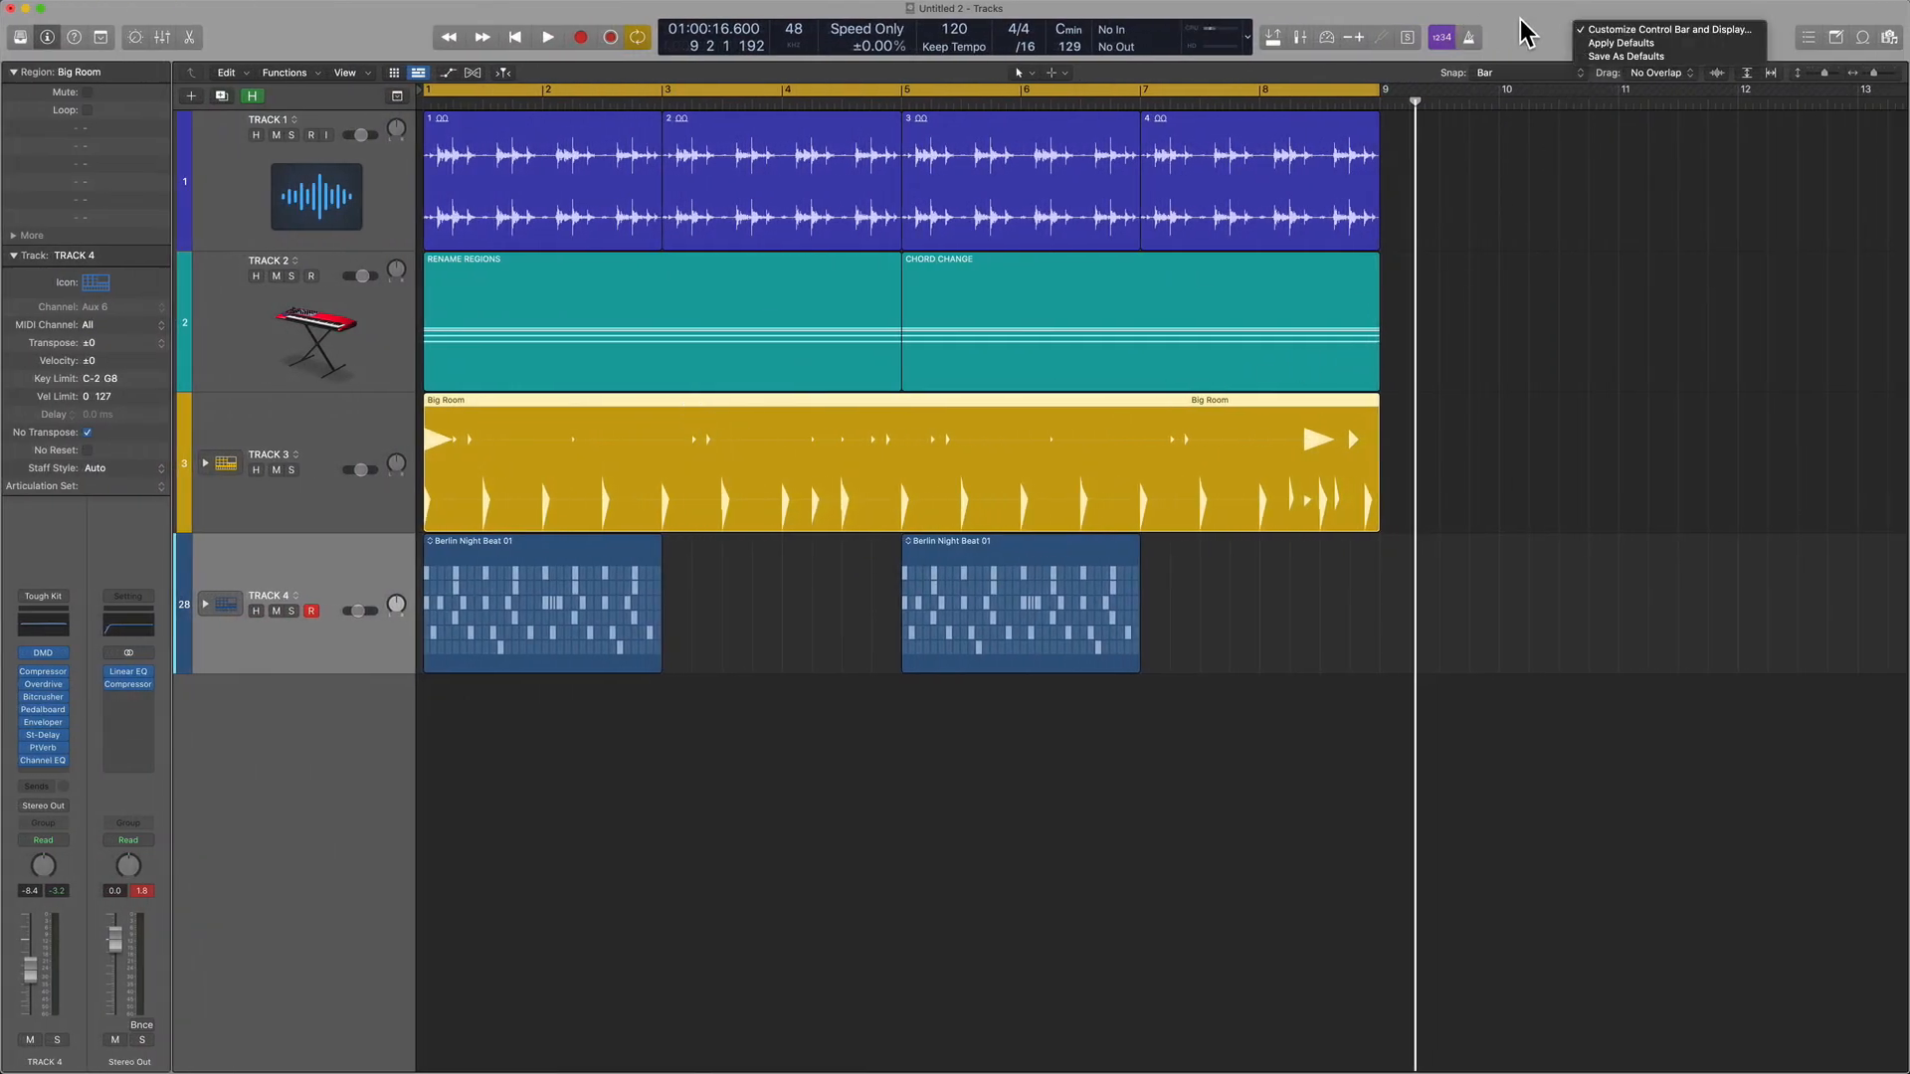
# Open the Customize Control Bar and Display options, view them, and close them
pyautogui.click(1248, 46)
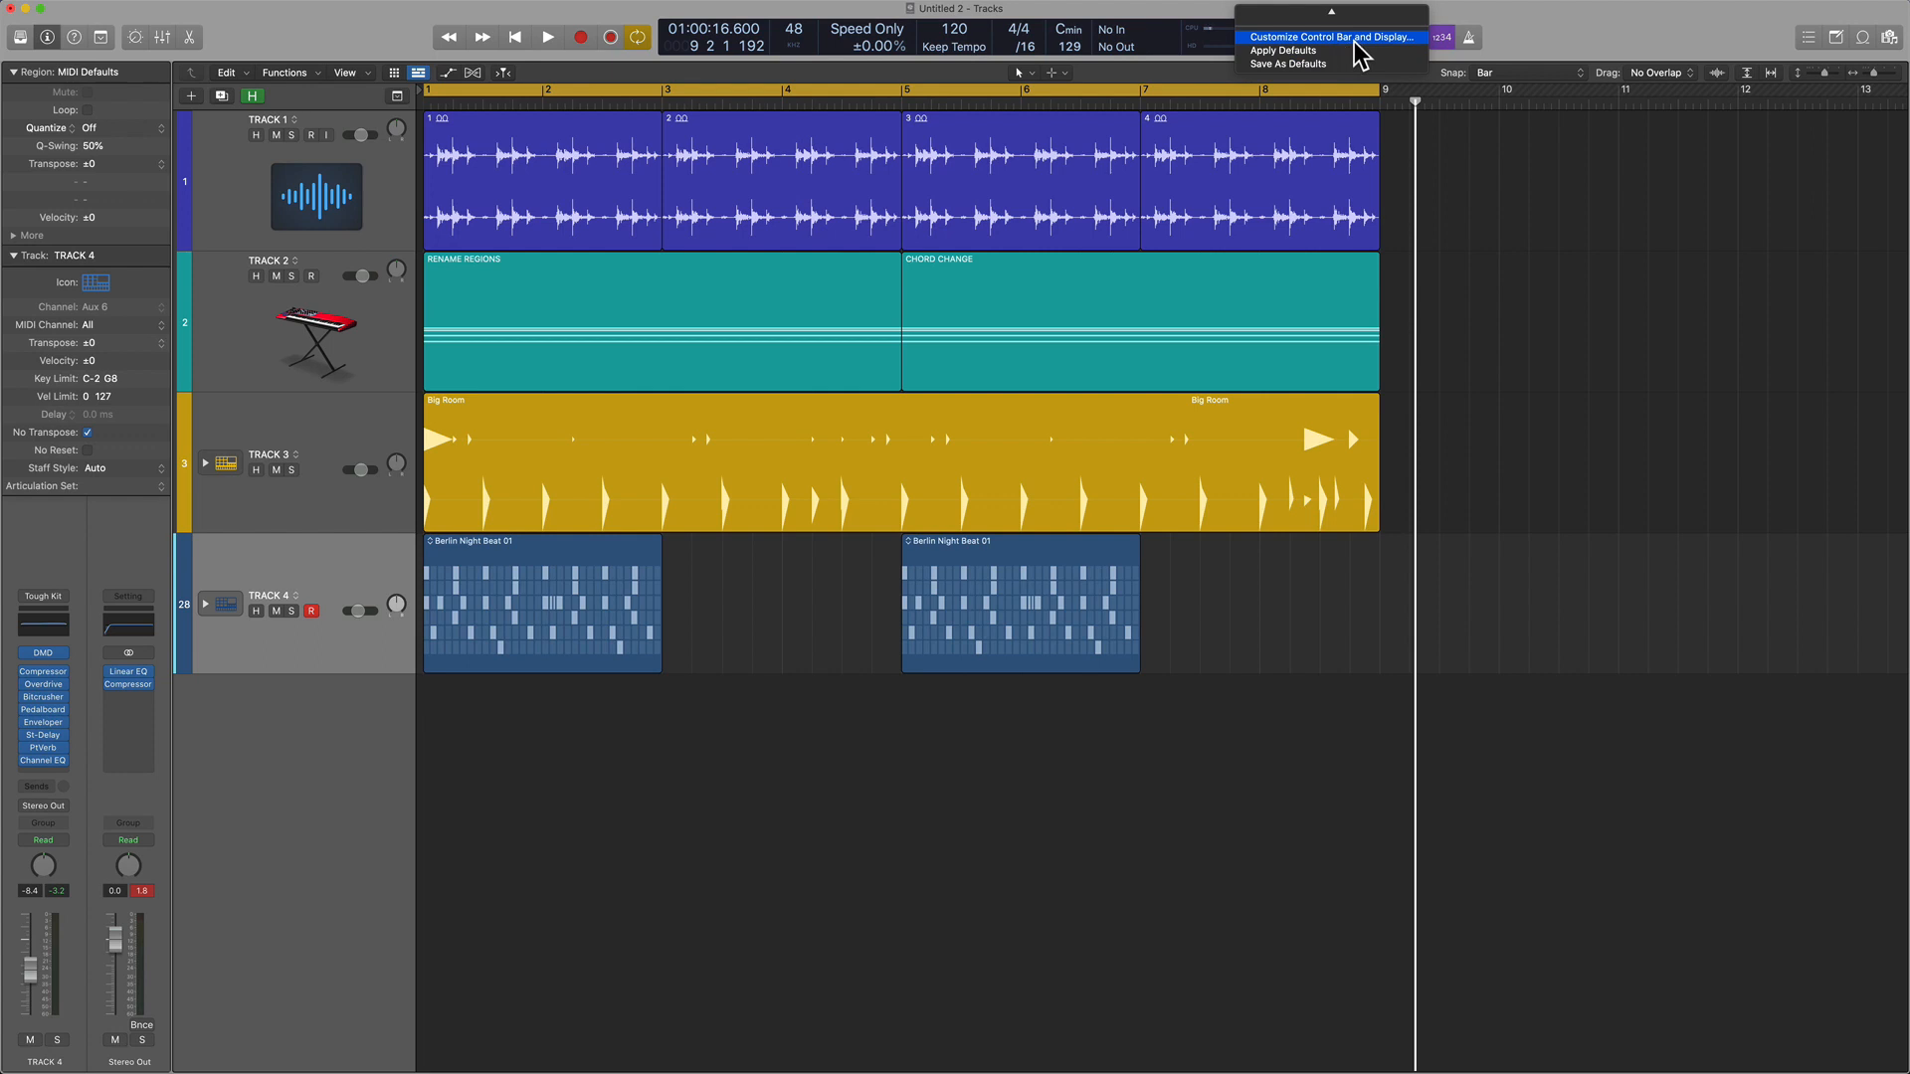
pyautogui.click(1352, 38)
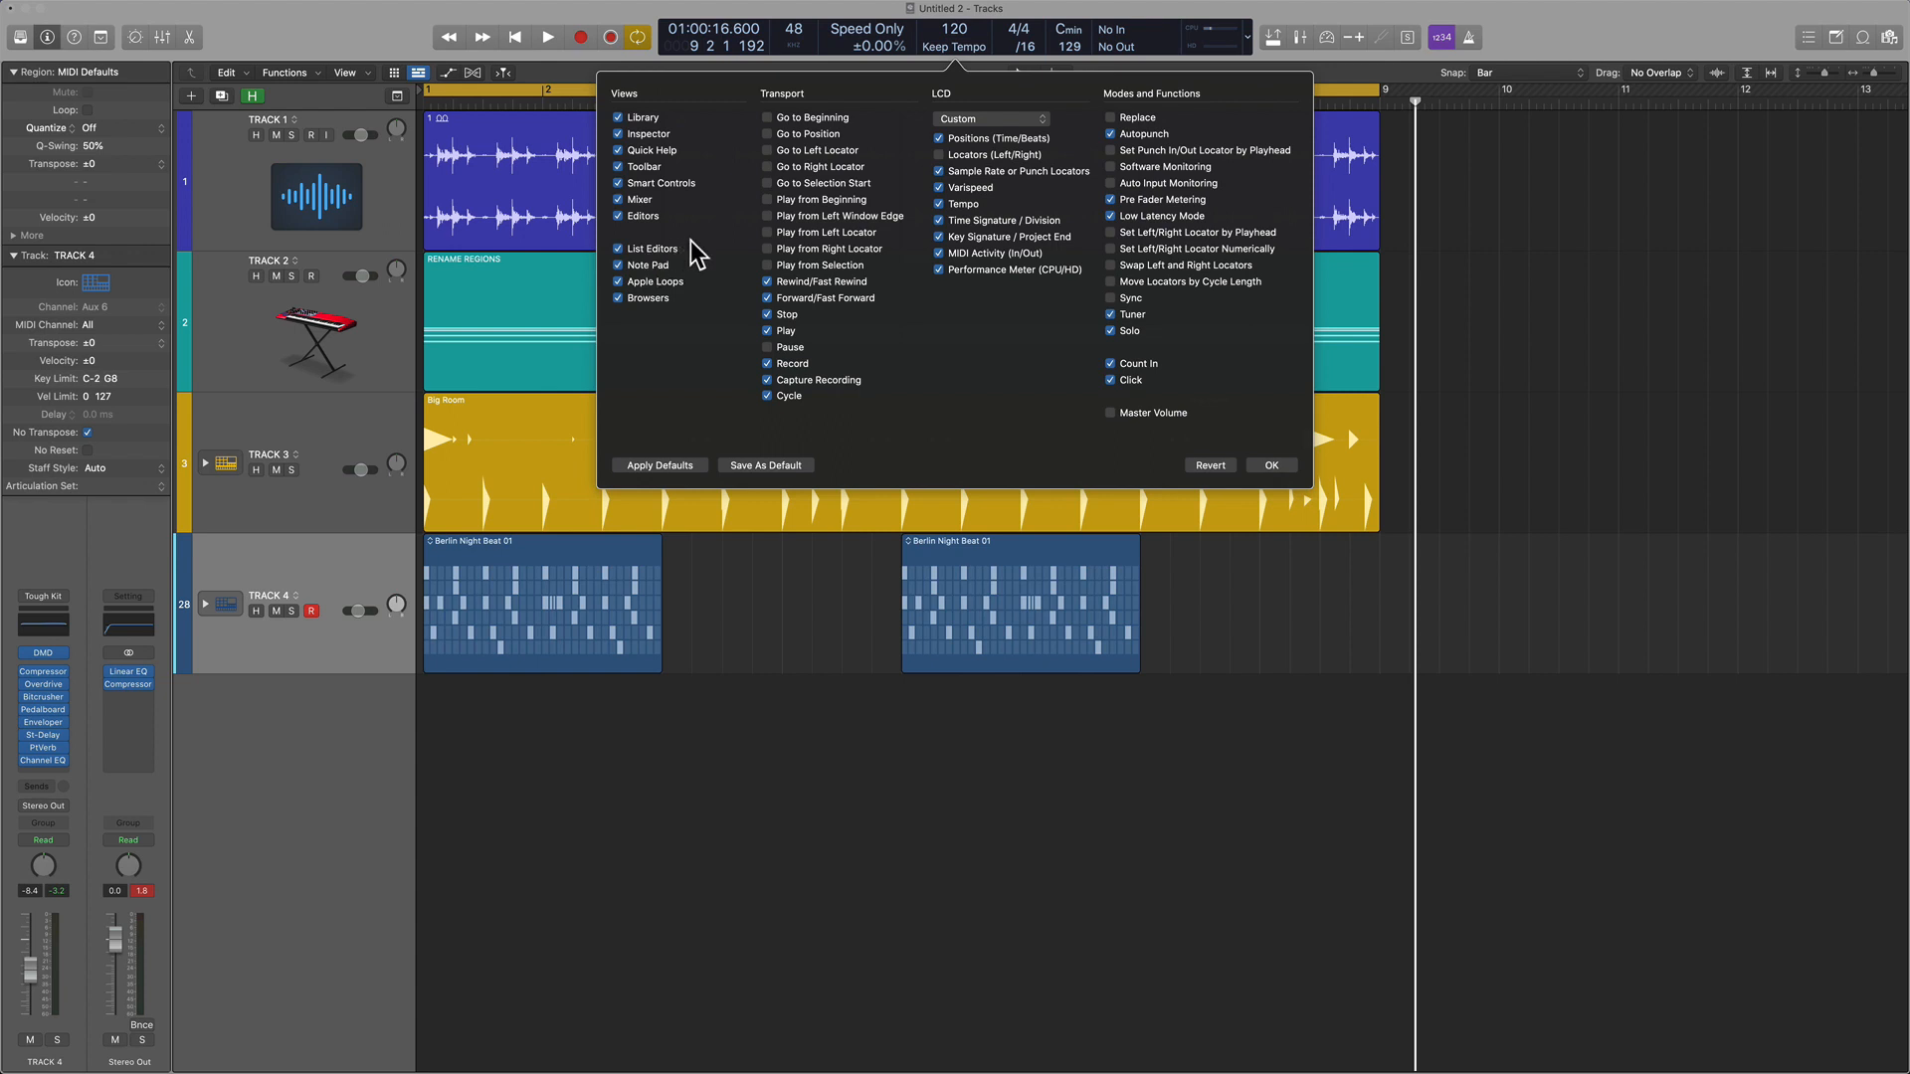
pyautogui.hotkey('ctrl', 'a')
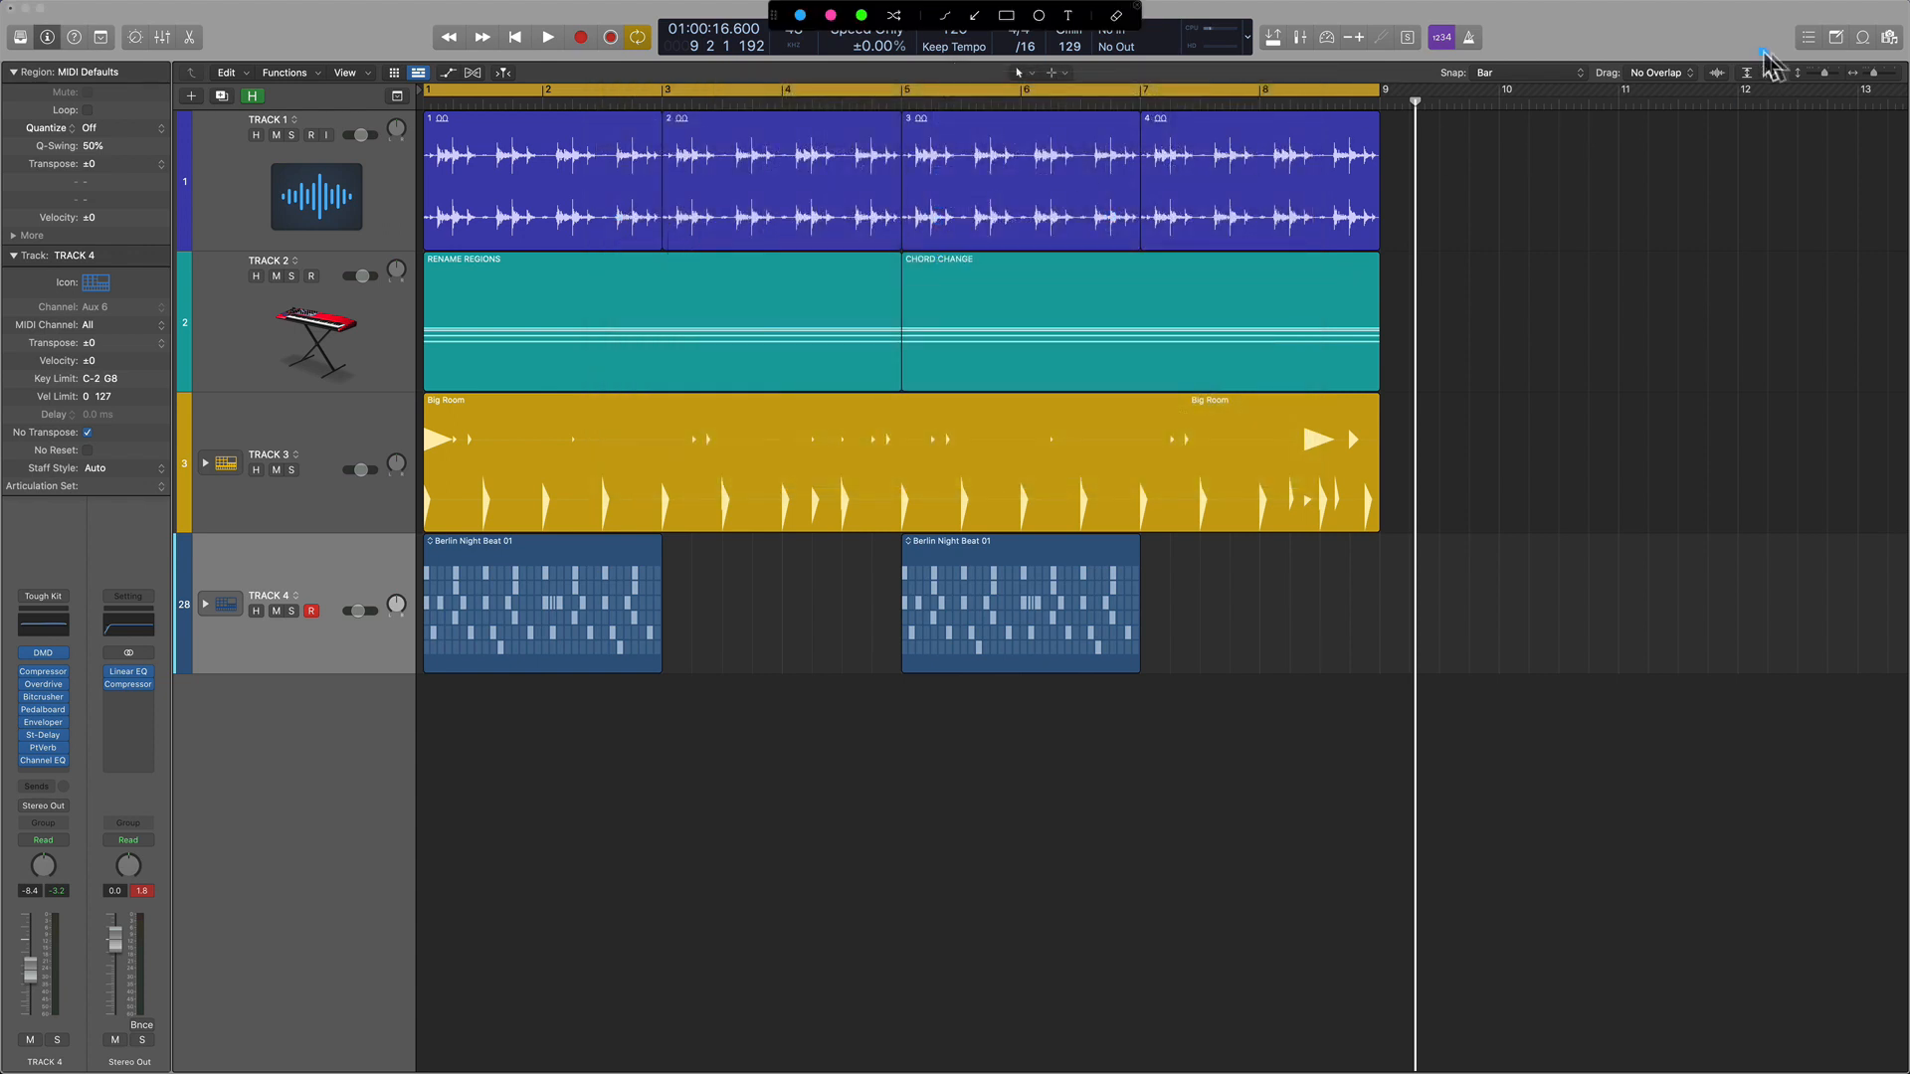
pyautogui.moveTo(1776, 48)
pyautogui.mouseDown()
pyautogui.moveTo(1898, 48)
pyautogui.moveTo(1784, 28)
pyautogui.mouseUp()
pyautogui.press('Escape')
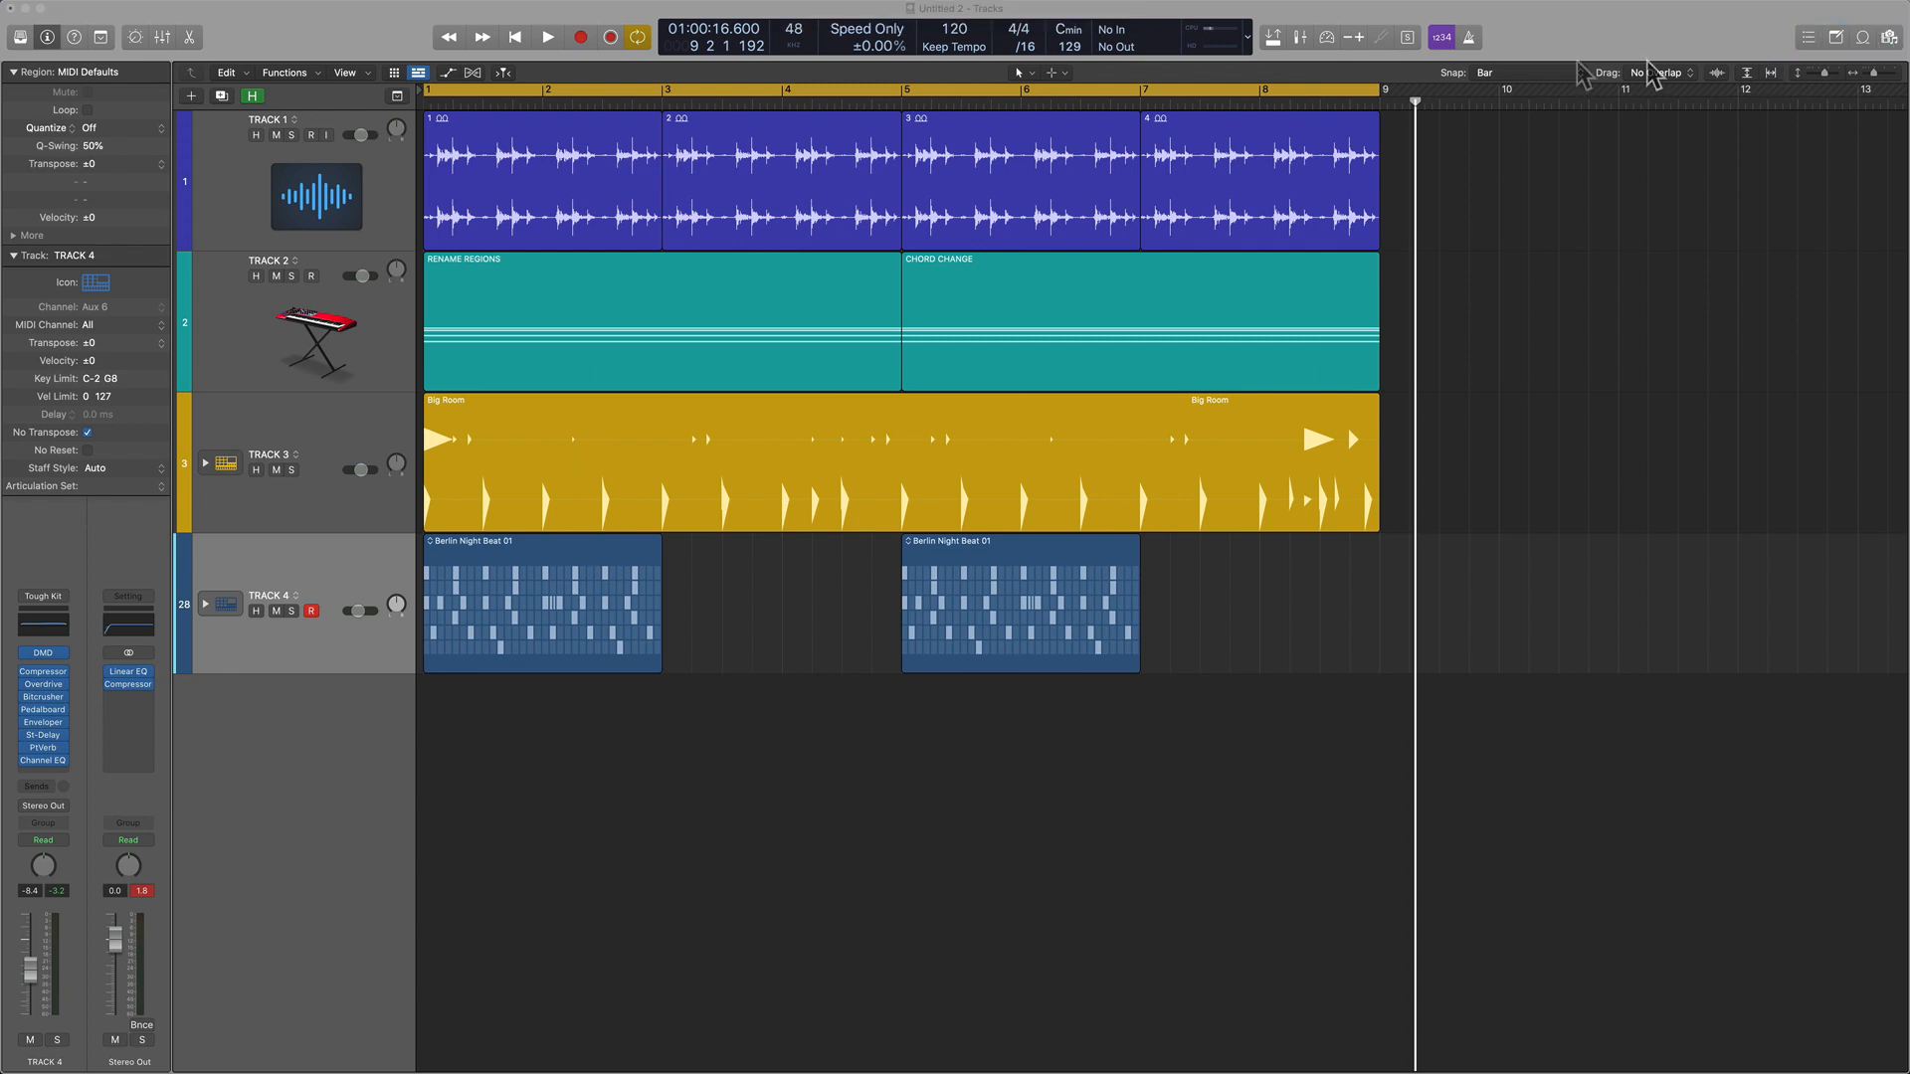
# Reopen the control bar customization, examine its option groups and LCD display modes, keep Custom, and confirm
pyautogui.rightClick(1249, 42)
pyautogui.click(1247, 38)
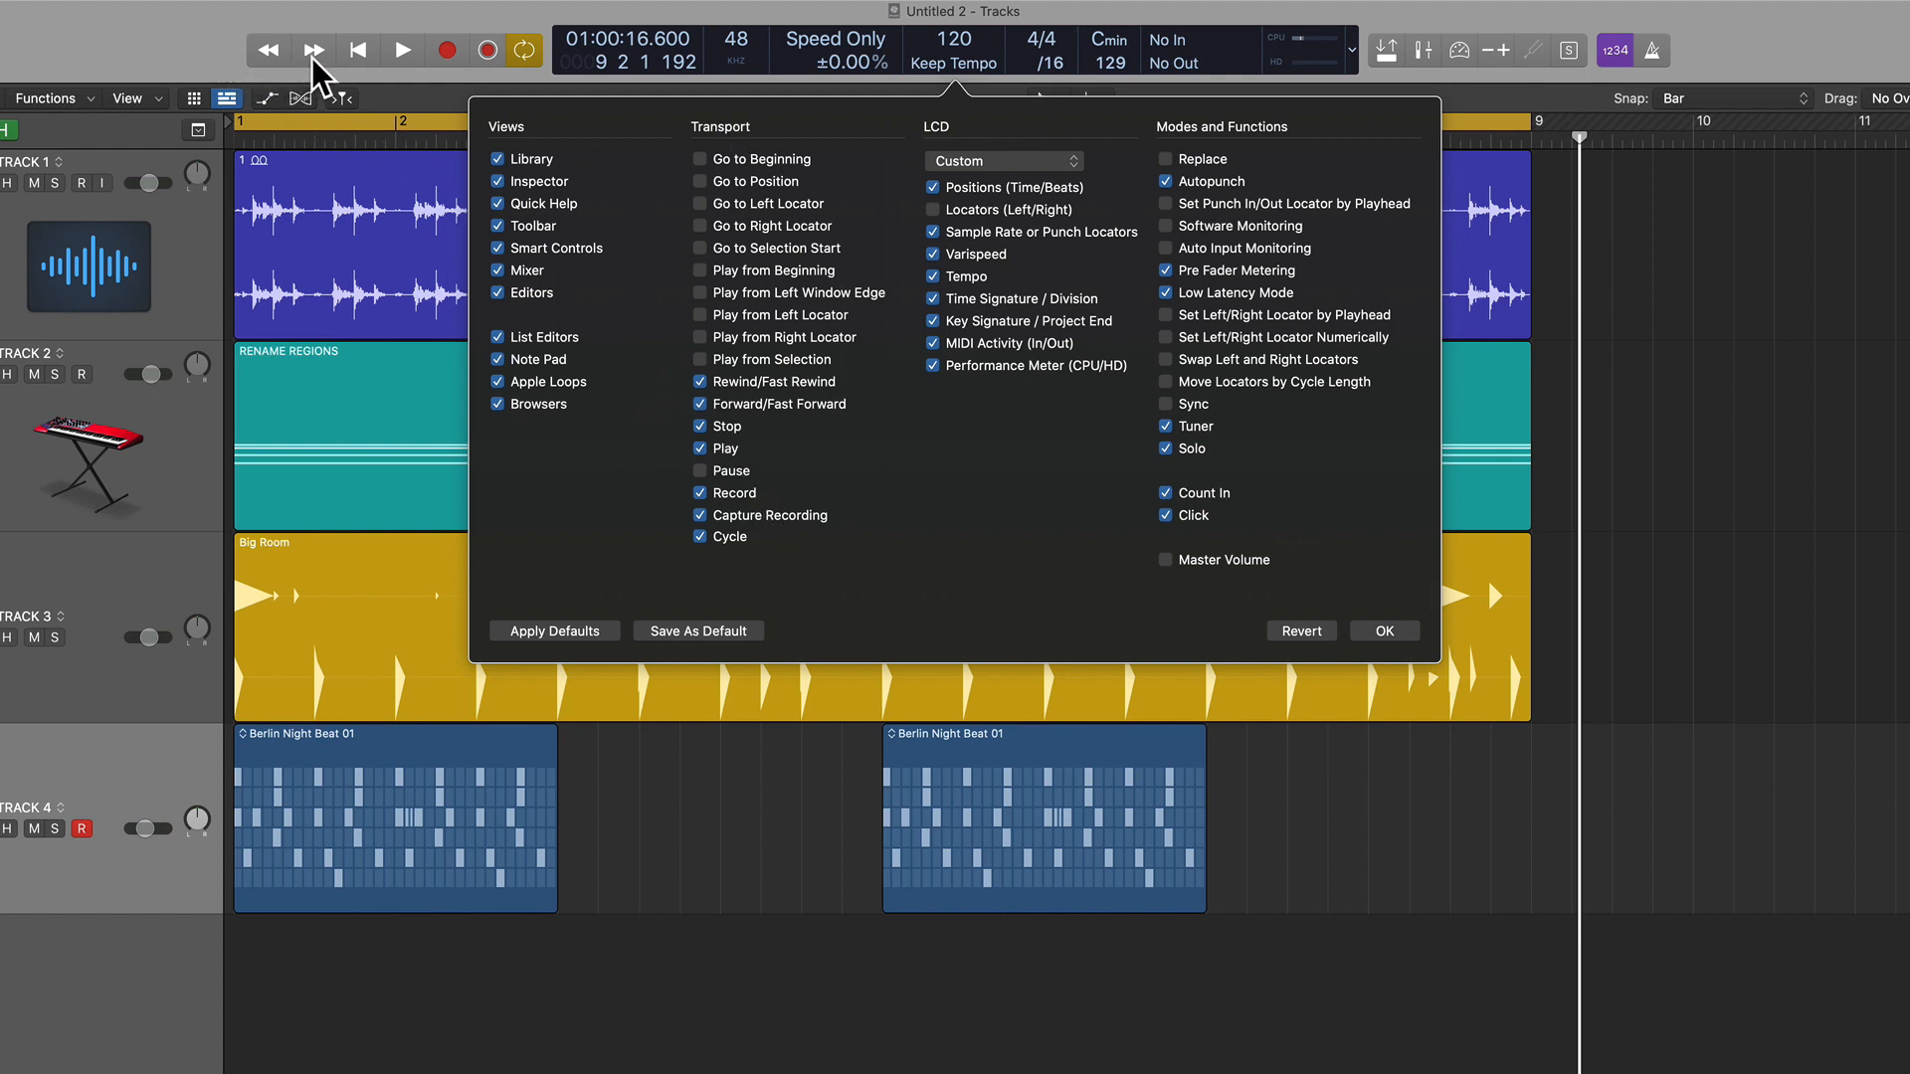
pyautogui.click(1015, 163)
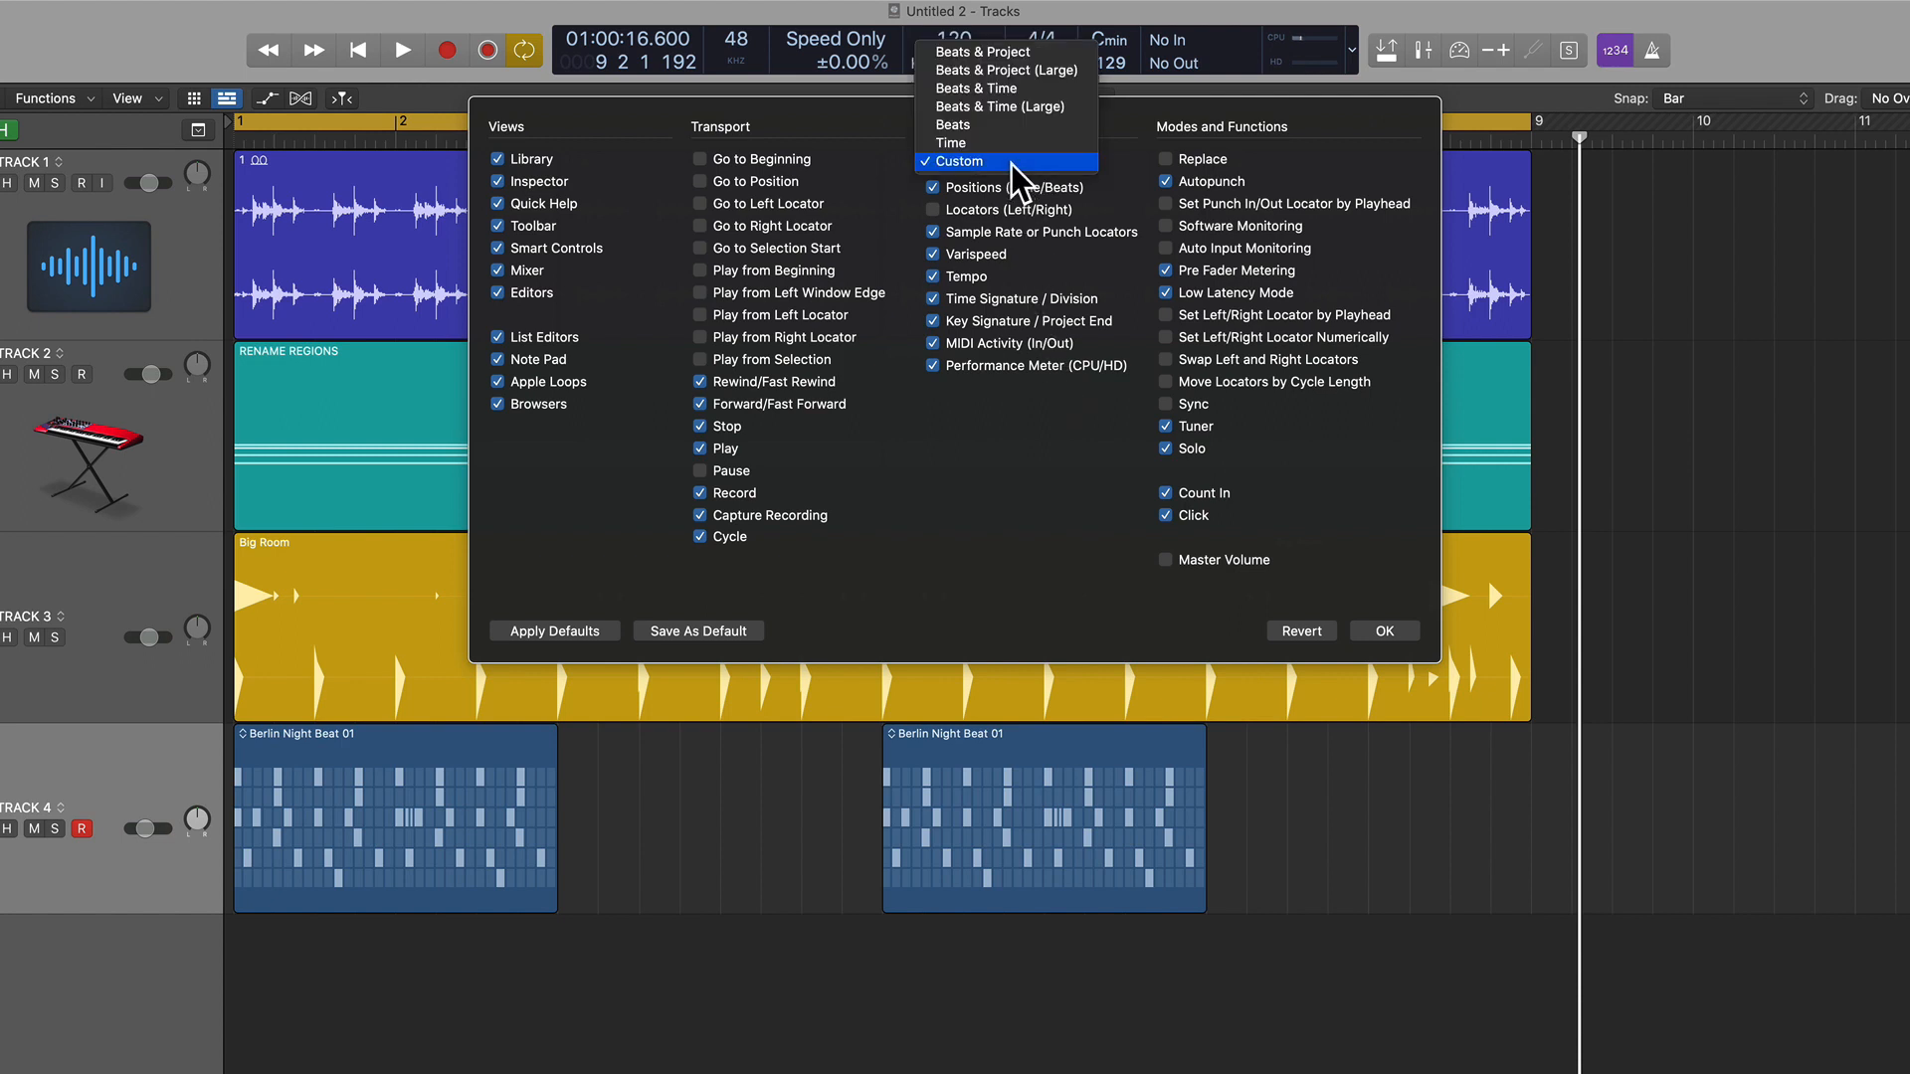
pyautogui.click(1013, 163)
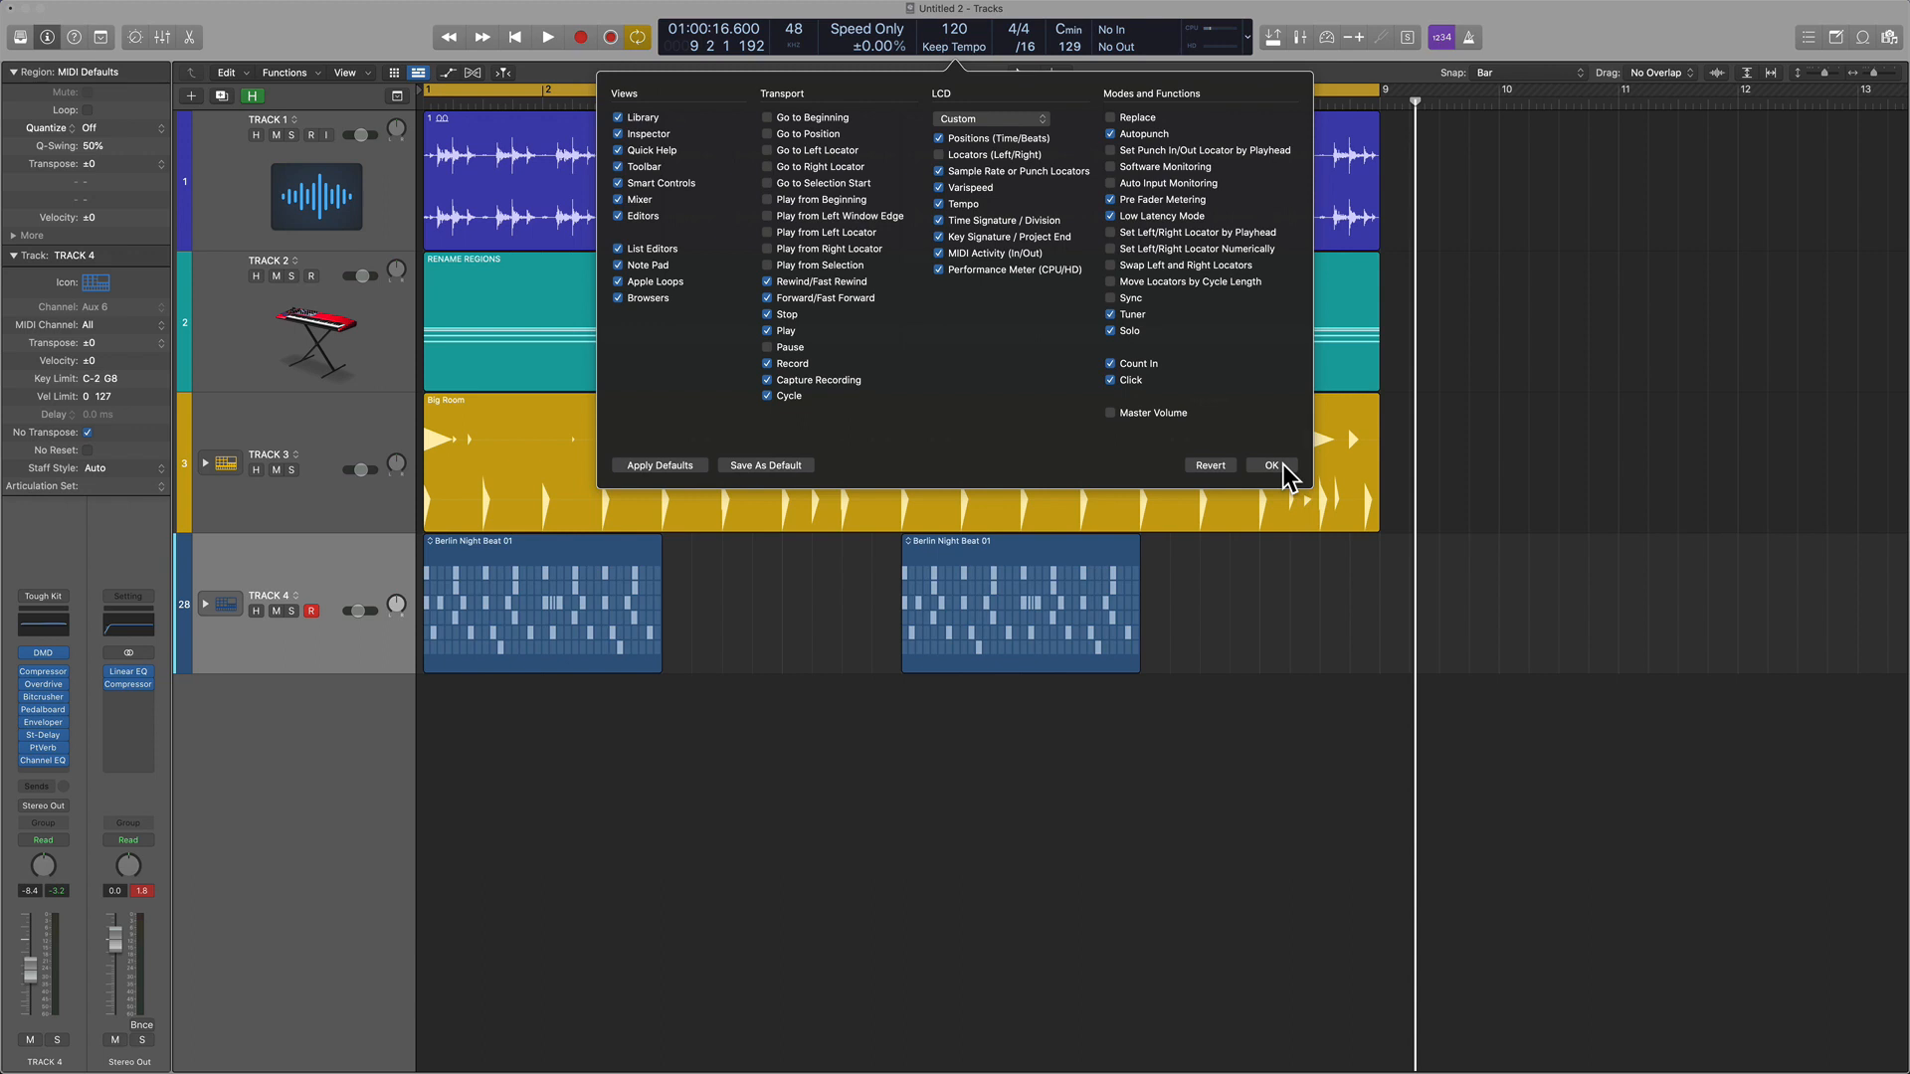
pyautogui.click(1272, 465)
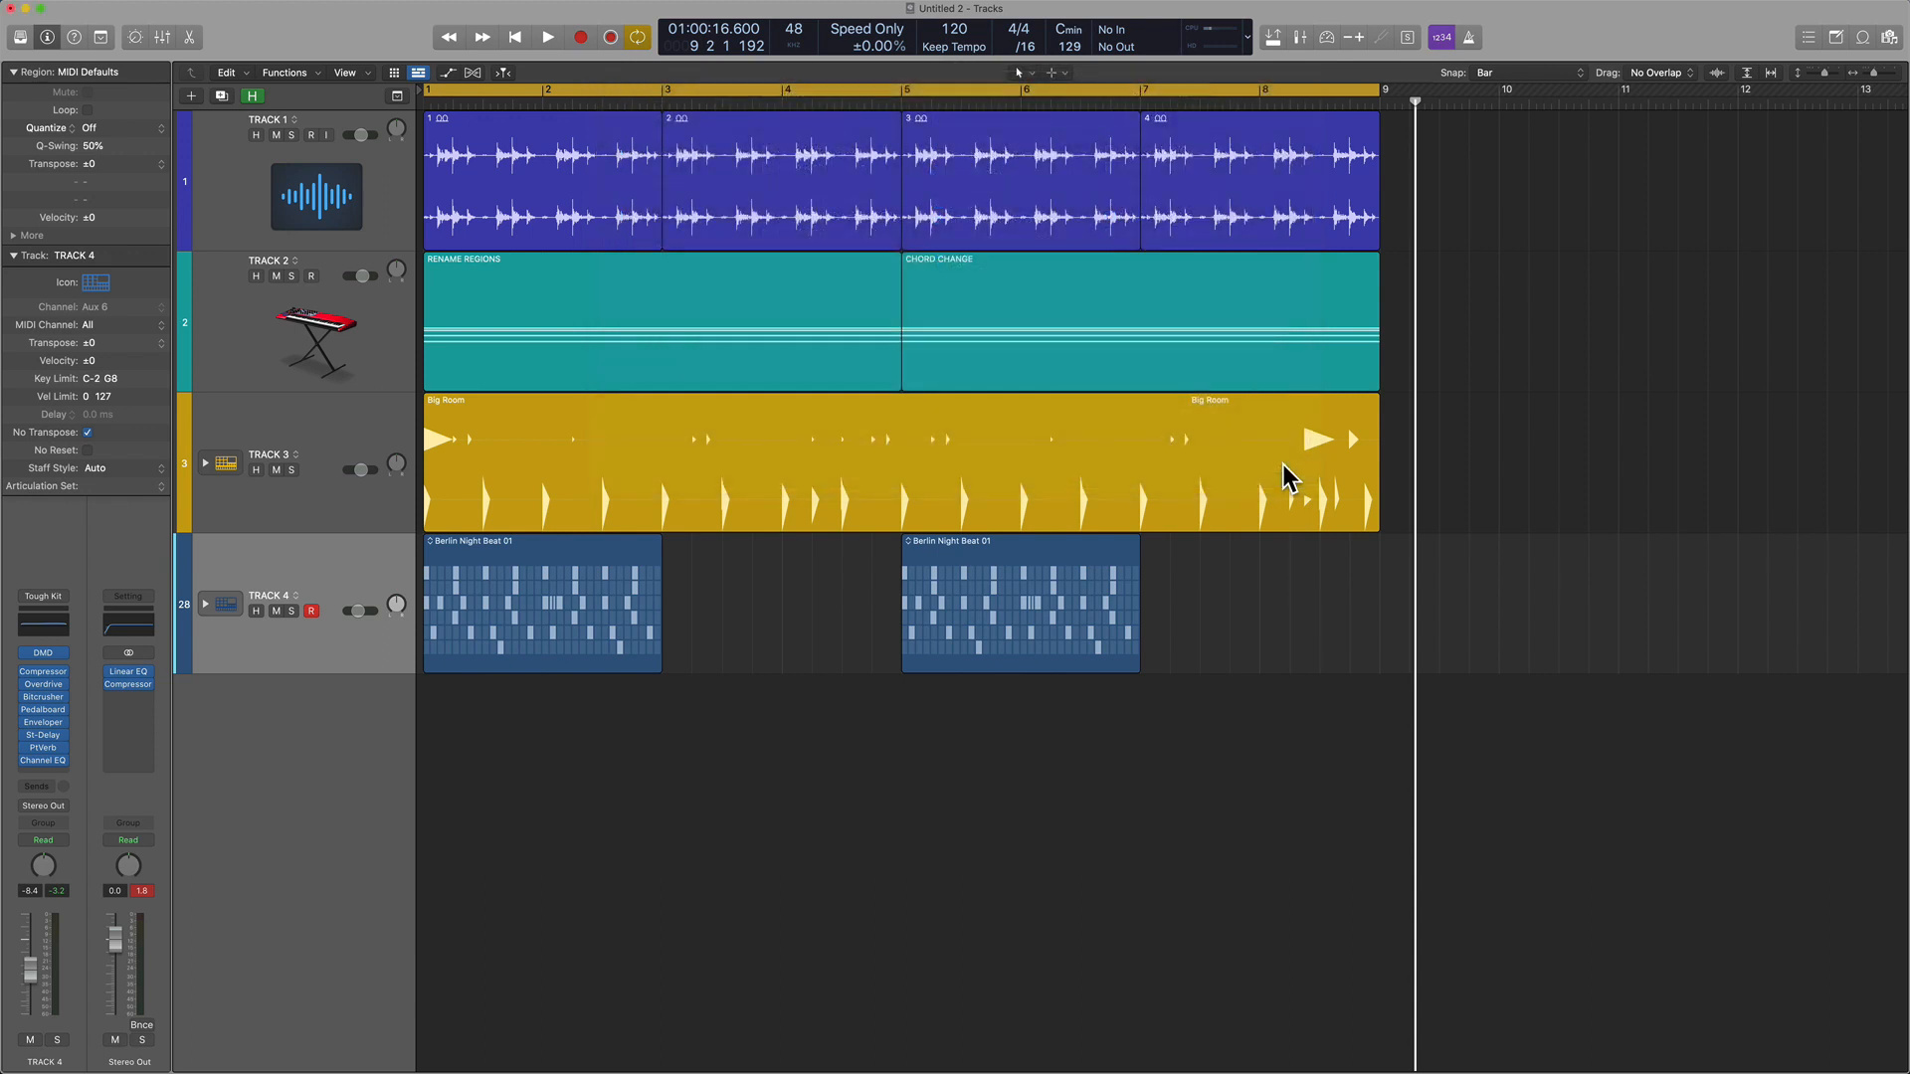
# Show the toolbar, the Mixer and the Apple Loops browser in the main window
pyautogui.press('ctrl+alt+super+t')
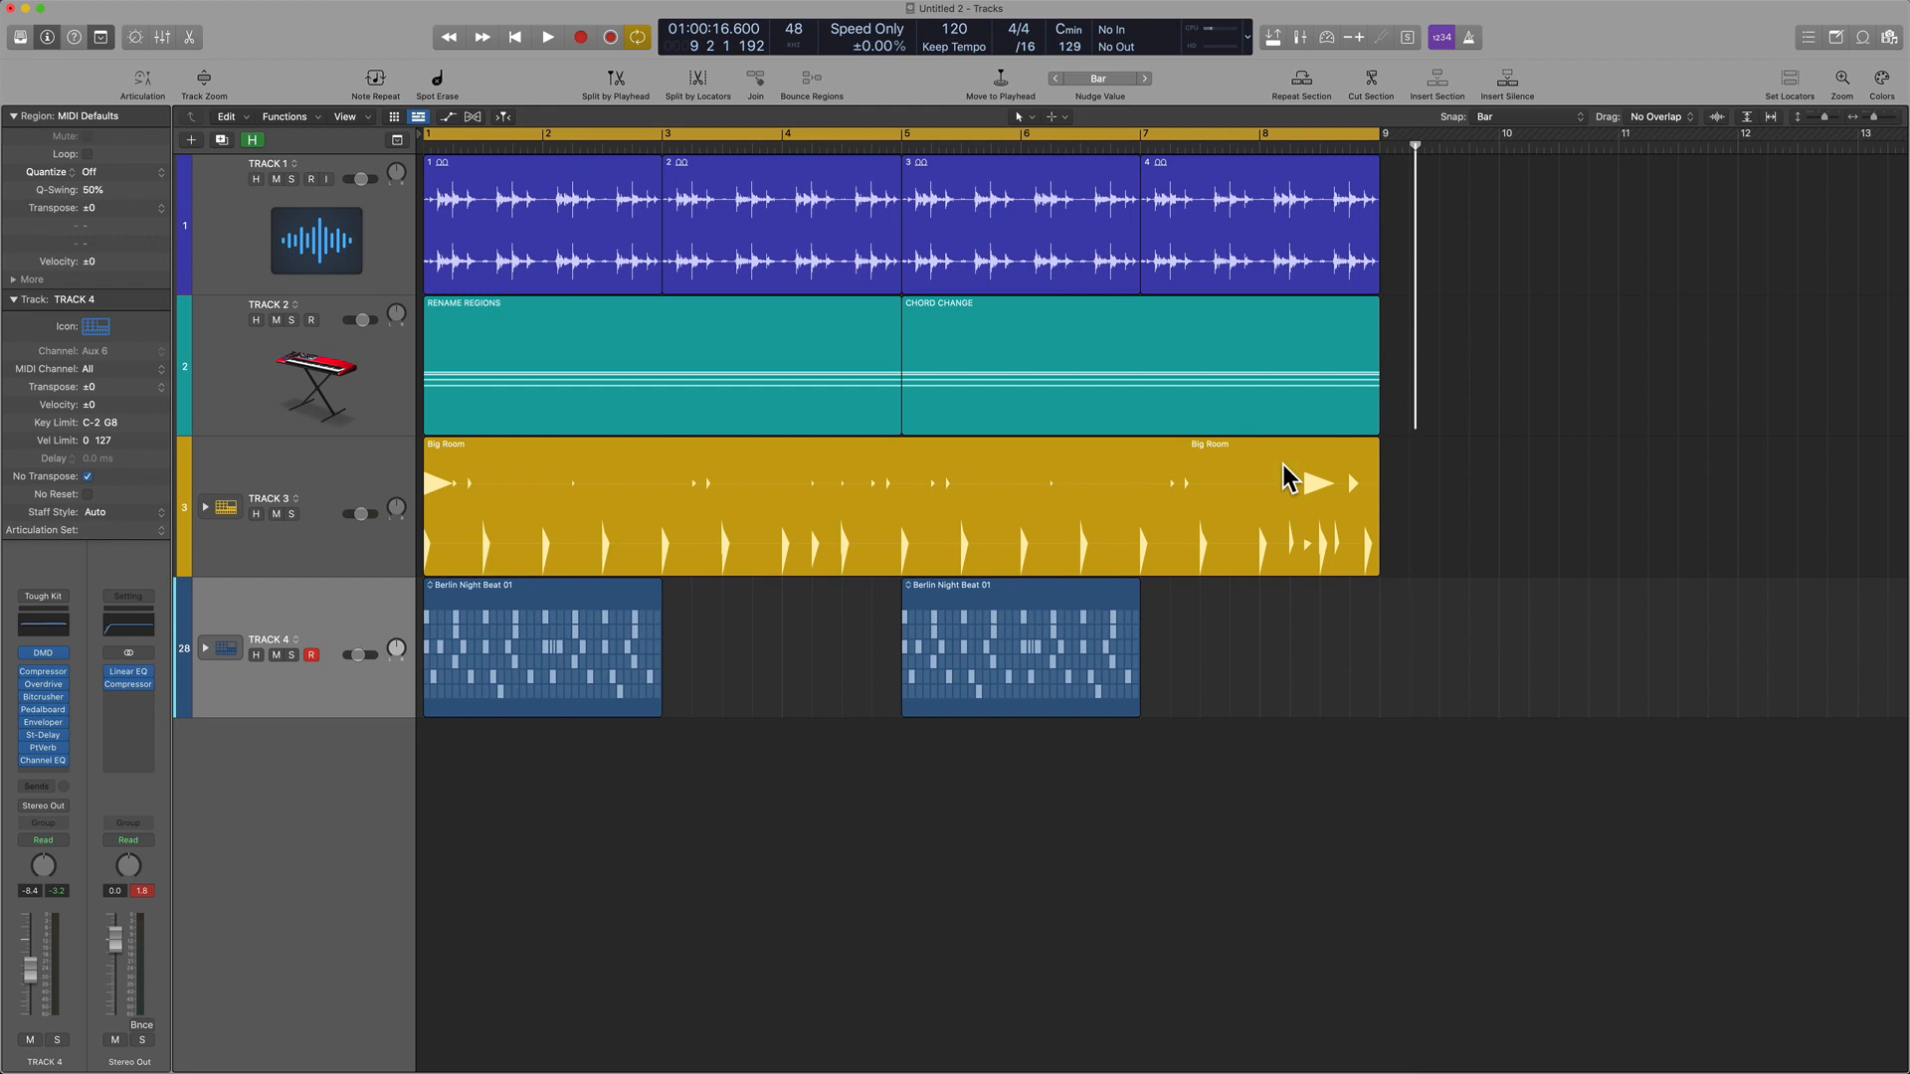
pyautogui.press('x')
pyautogui.press('o')
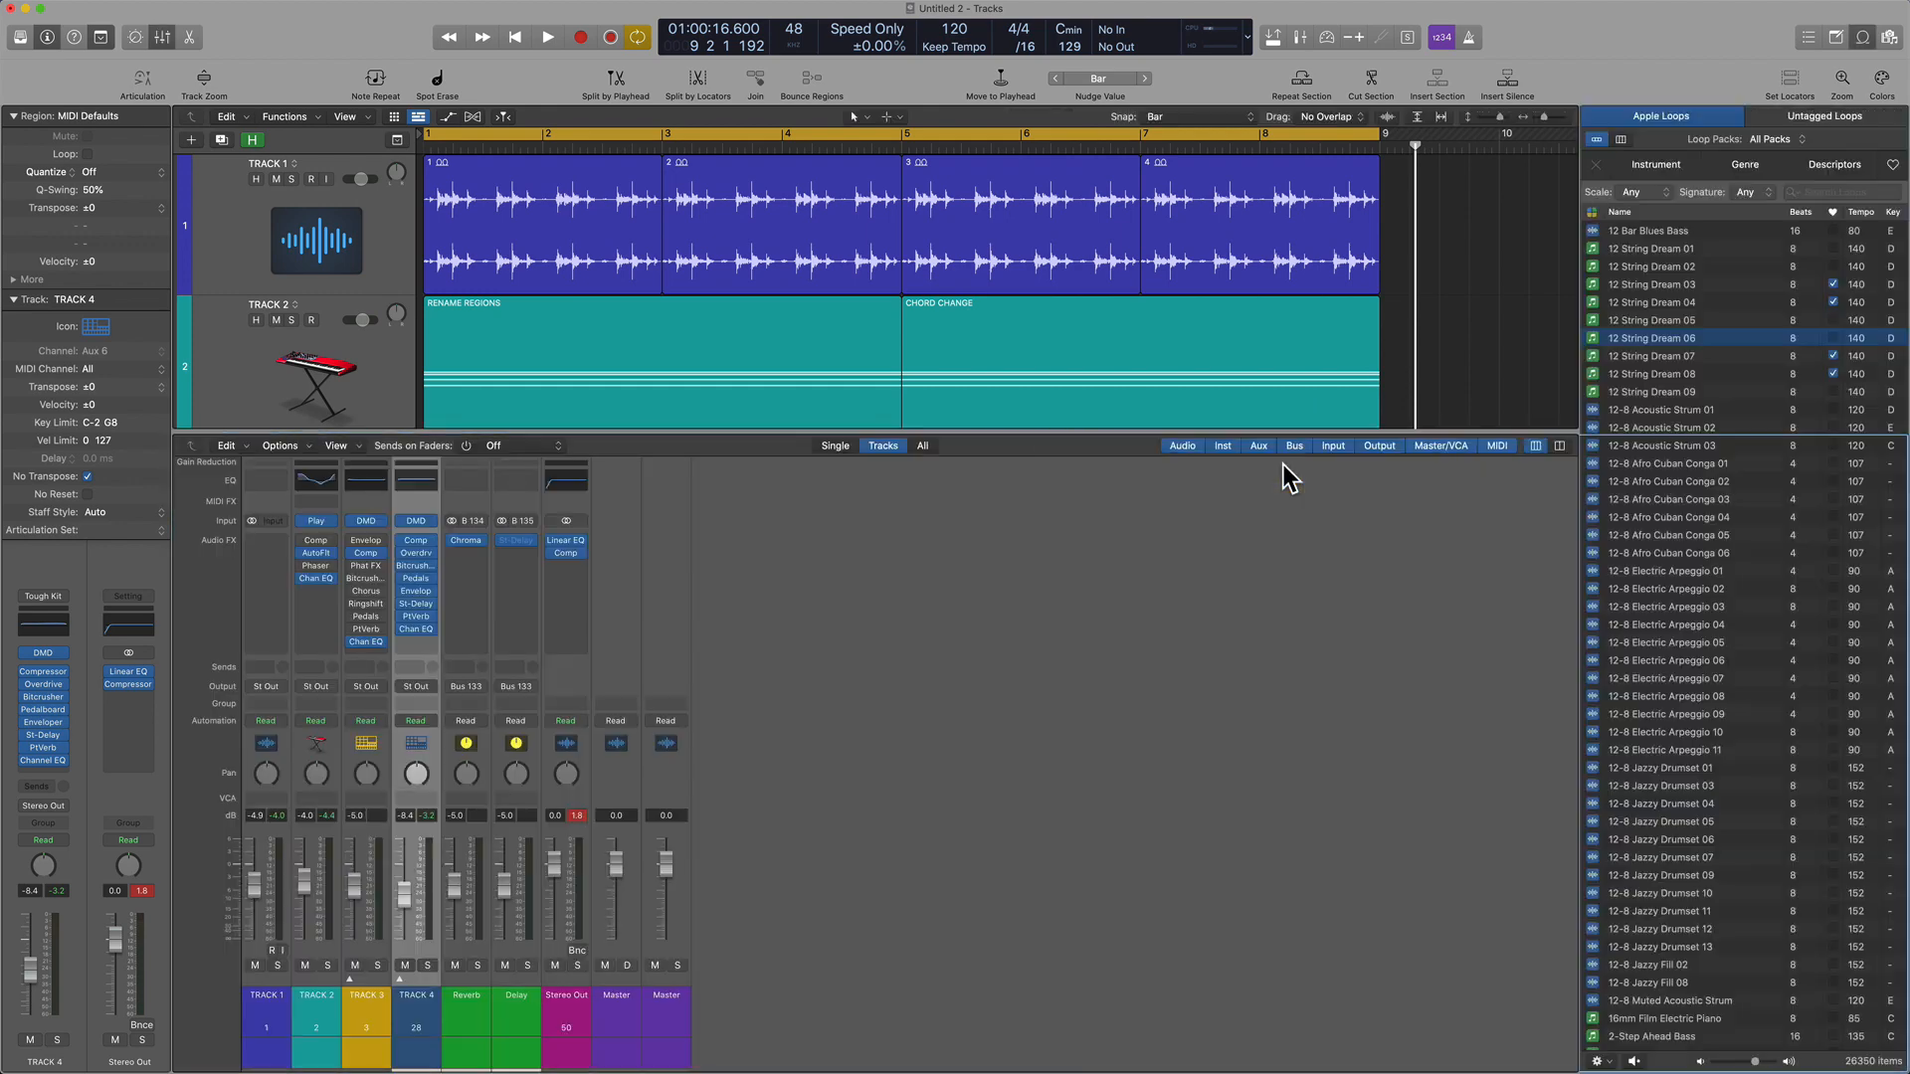
# Hide the Inspector and show it again, and open the Library
pyautogui.press('i')
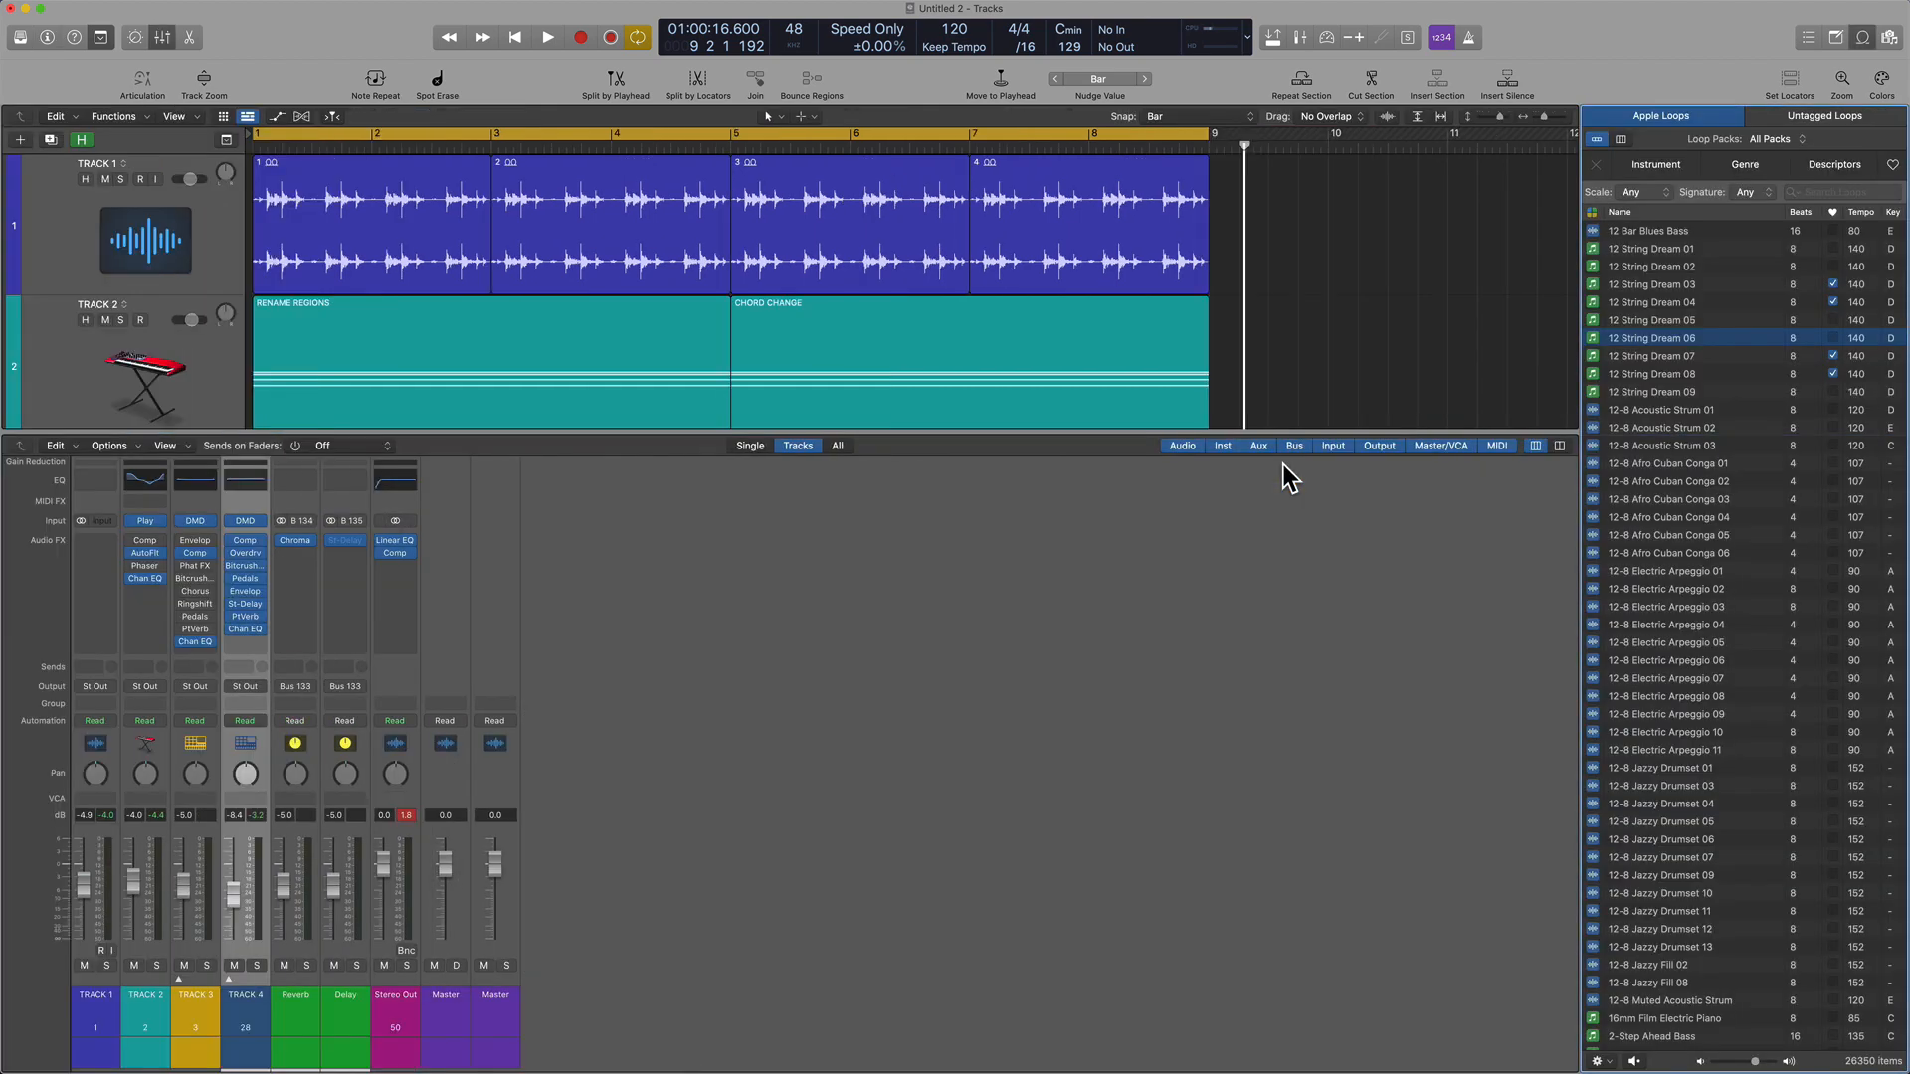
pyautogui.press('i')
pyautogui.press('y')
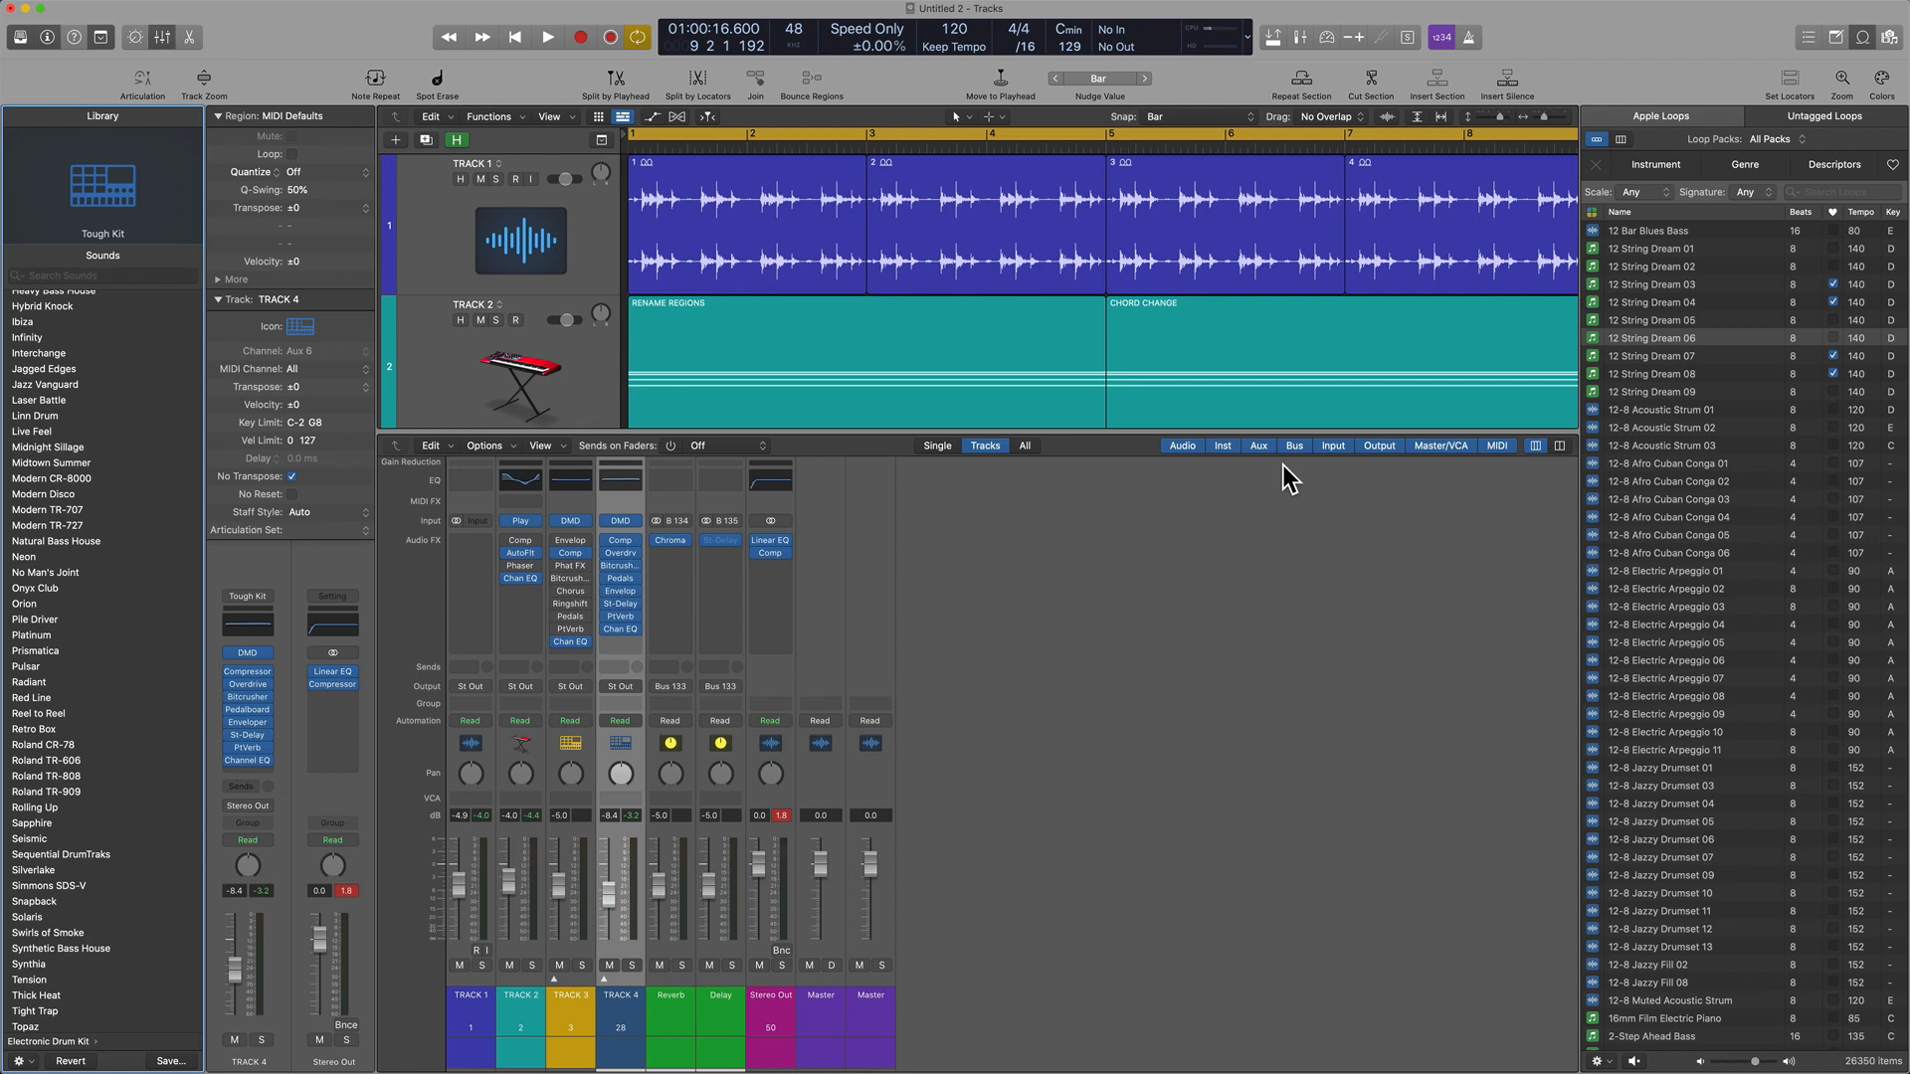
# Hide the Library, the Inspector, the Mixer and the Apple Loops browser so only the tracks area remains
pyautogui.press('y')
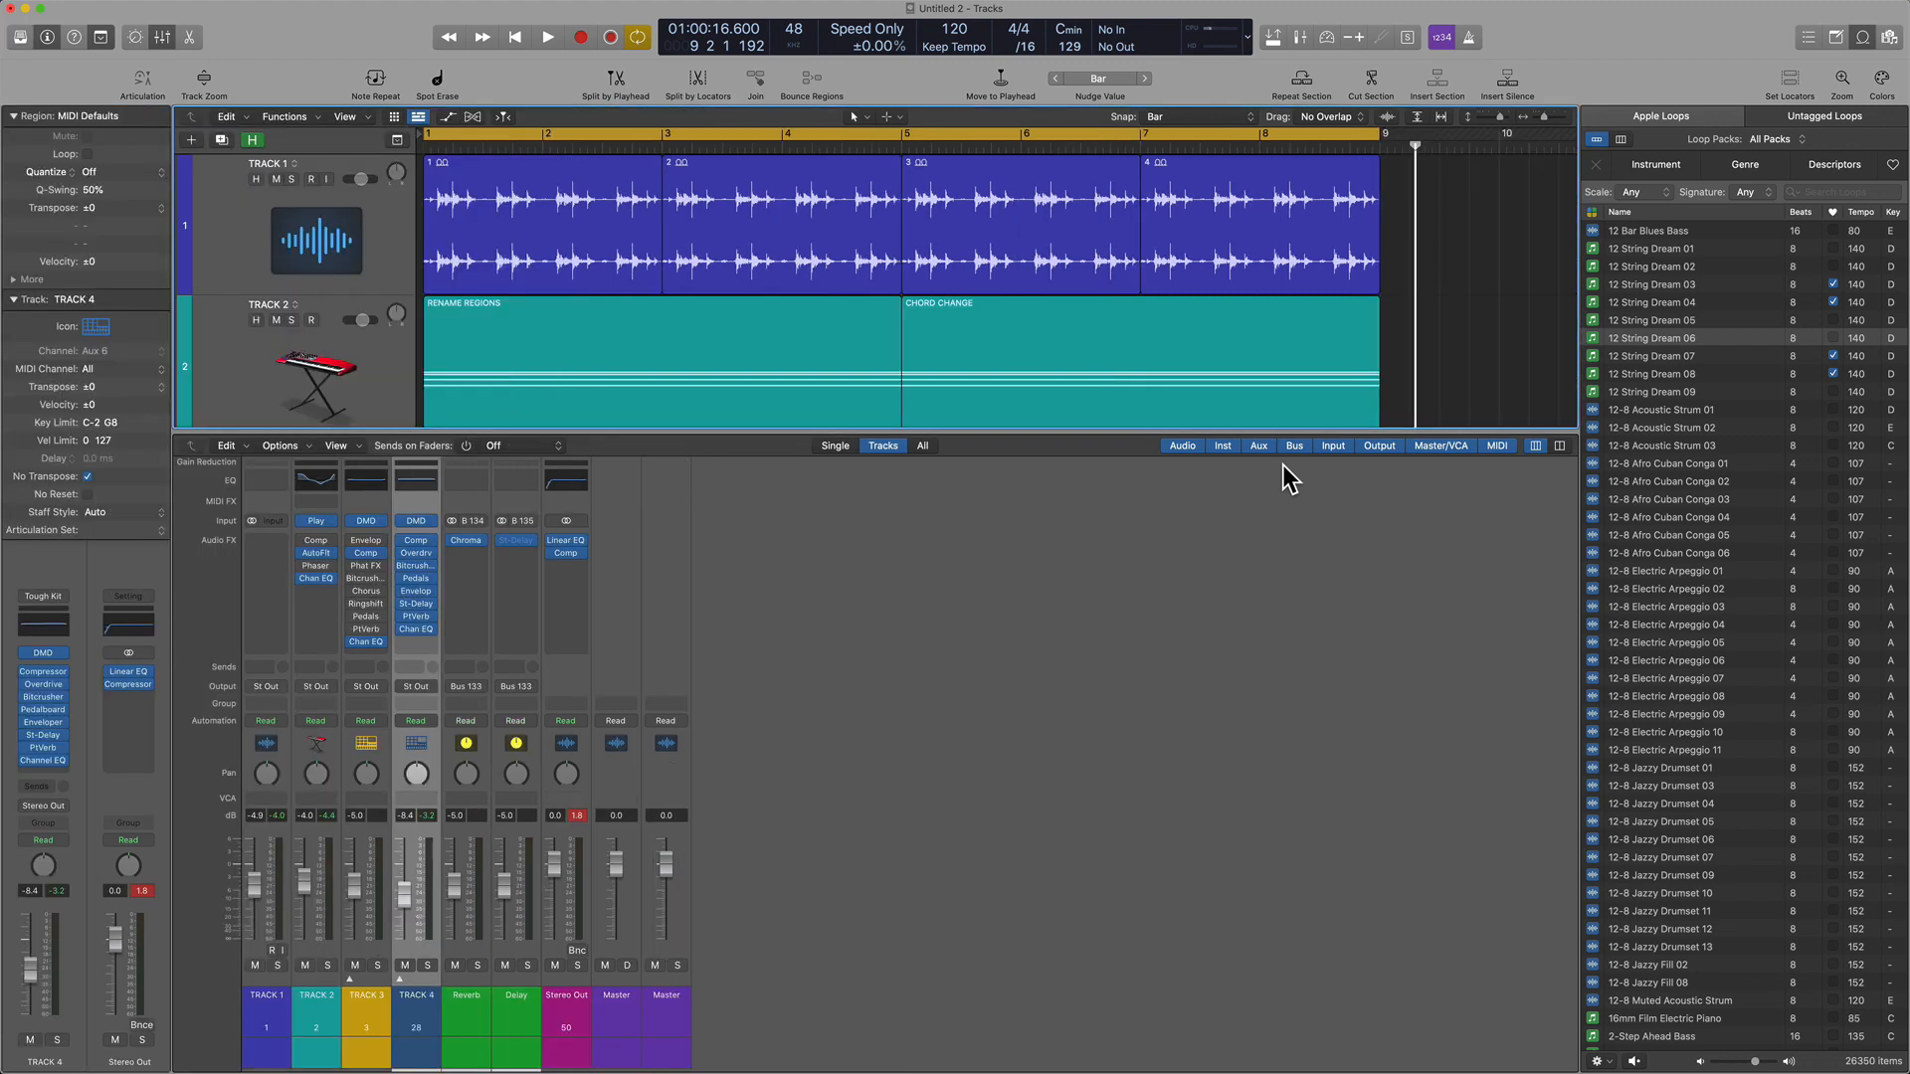
pyautogui.press('i')
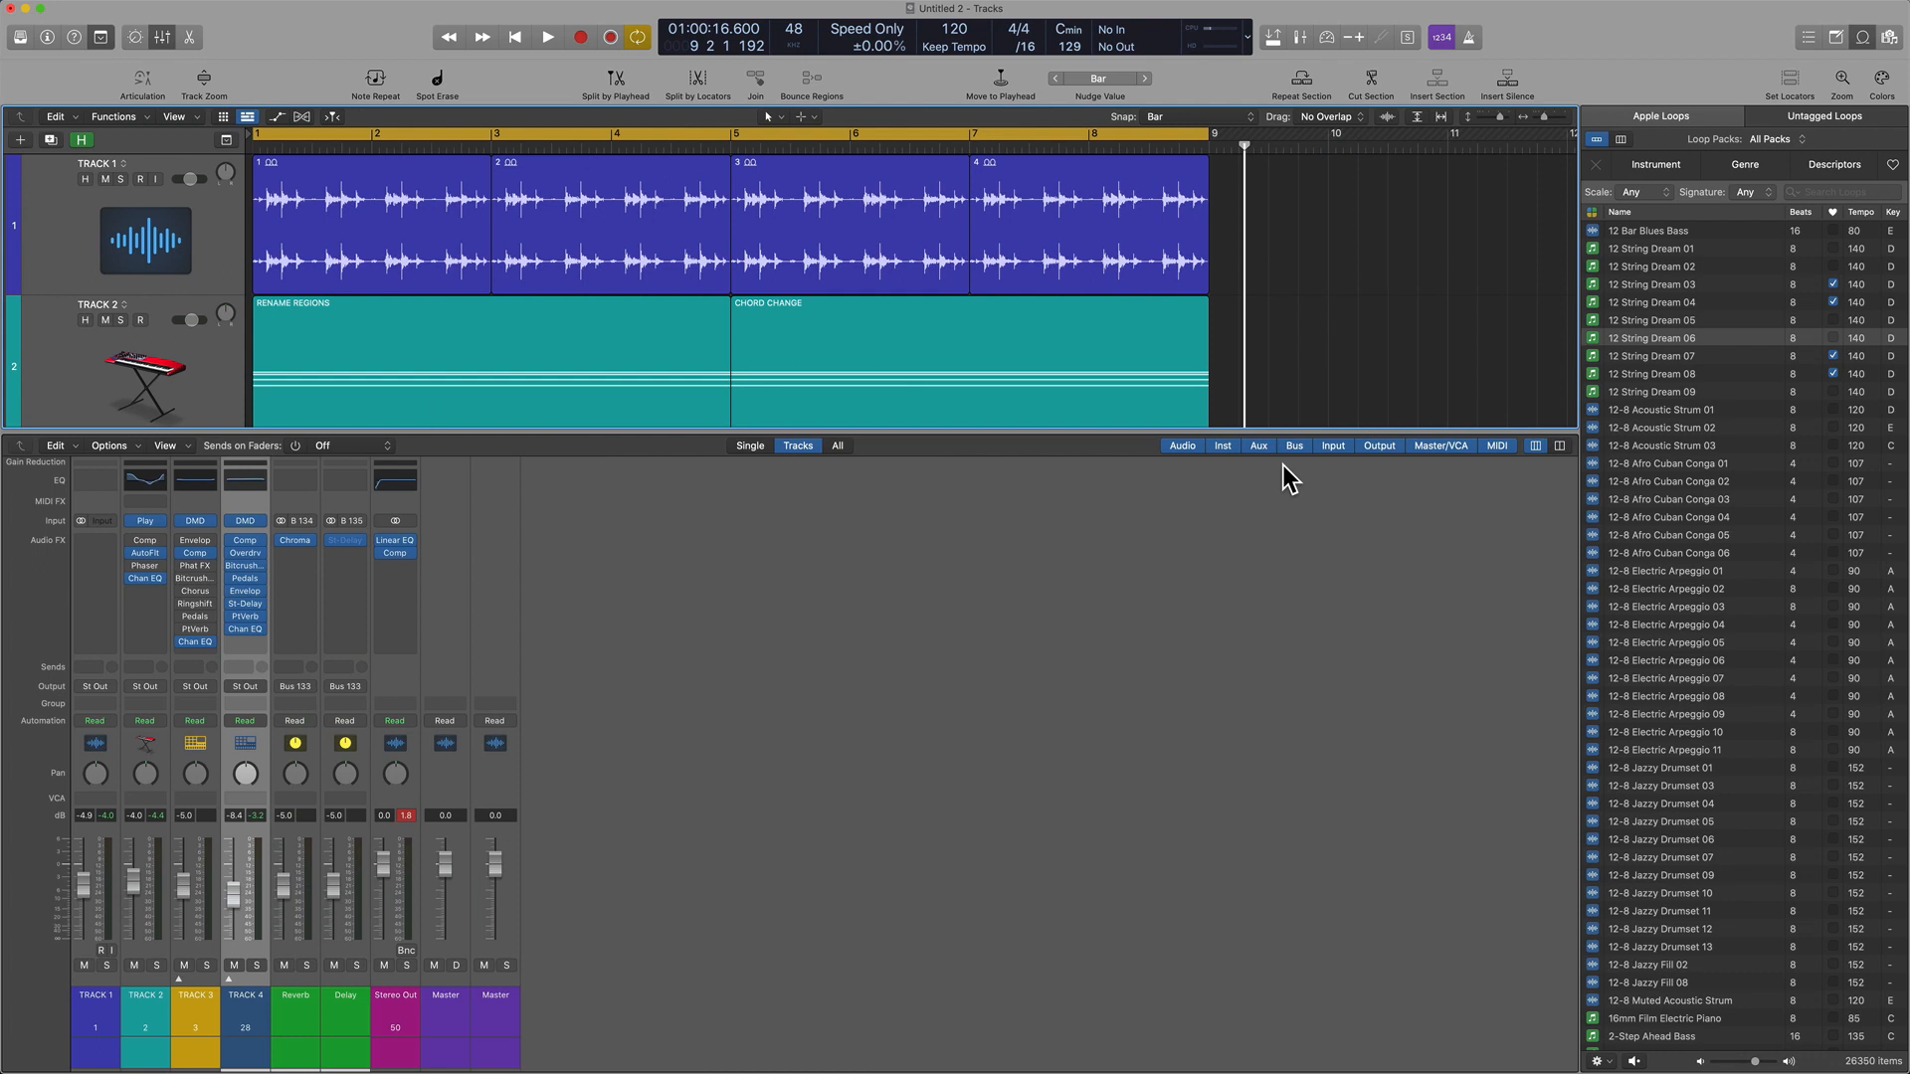
pyautogui.press('x')
pyautogui.press('o')
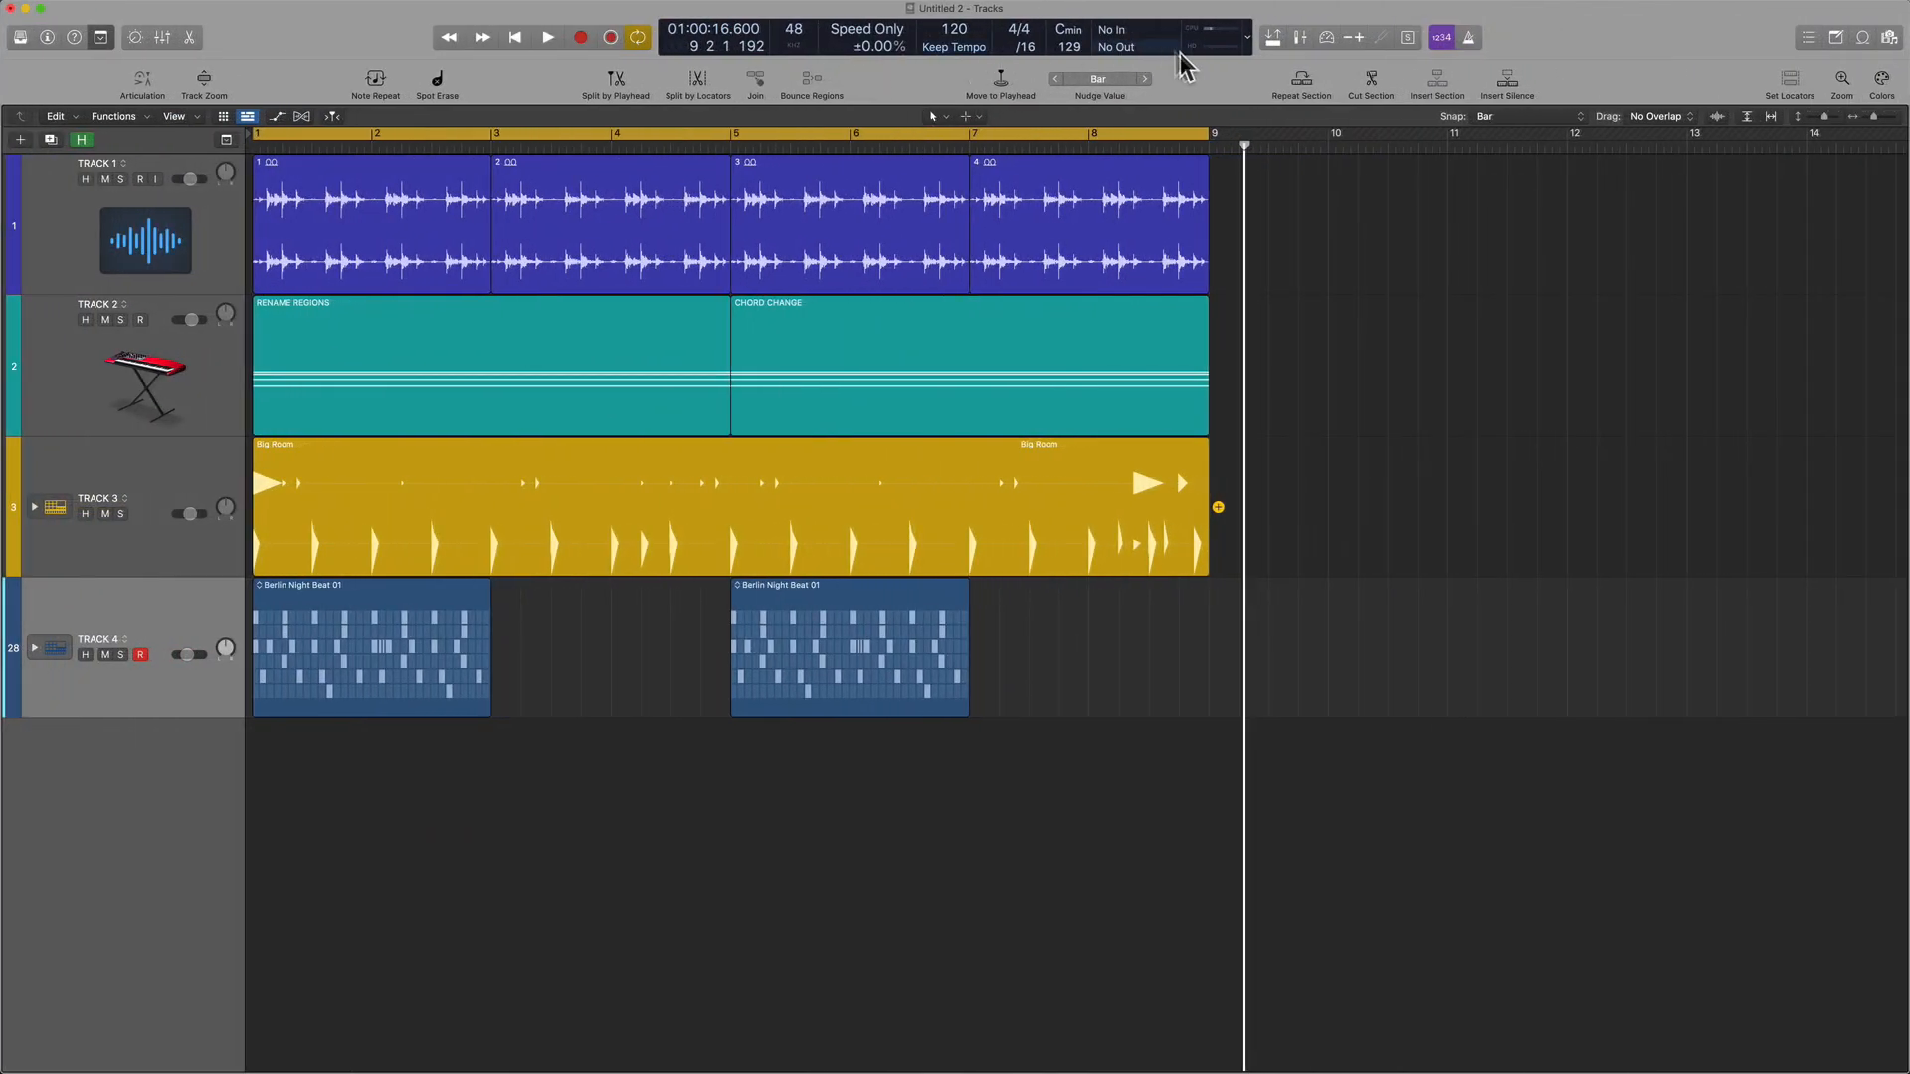
# Switch the control bar's LCD to the Time display mode, and reopen the display mode choices to pick another mode
pyautogui.click(1256, 40)
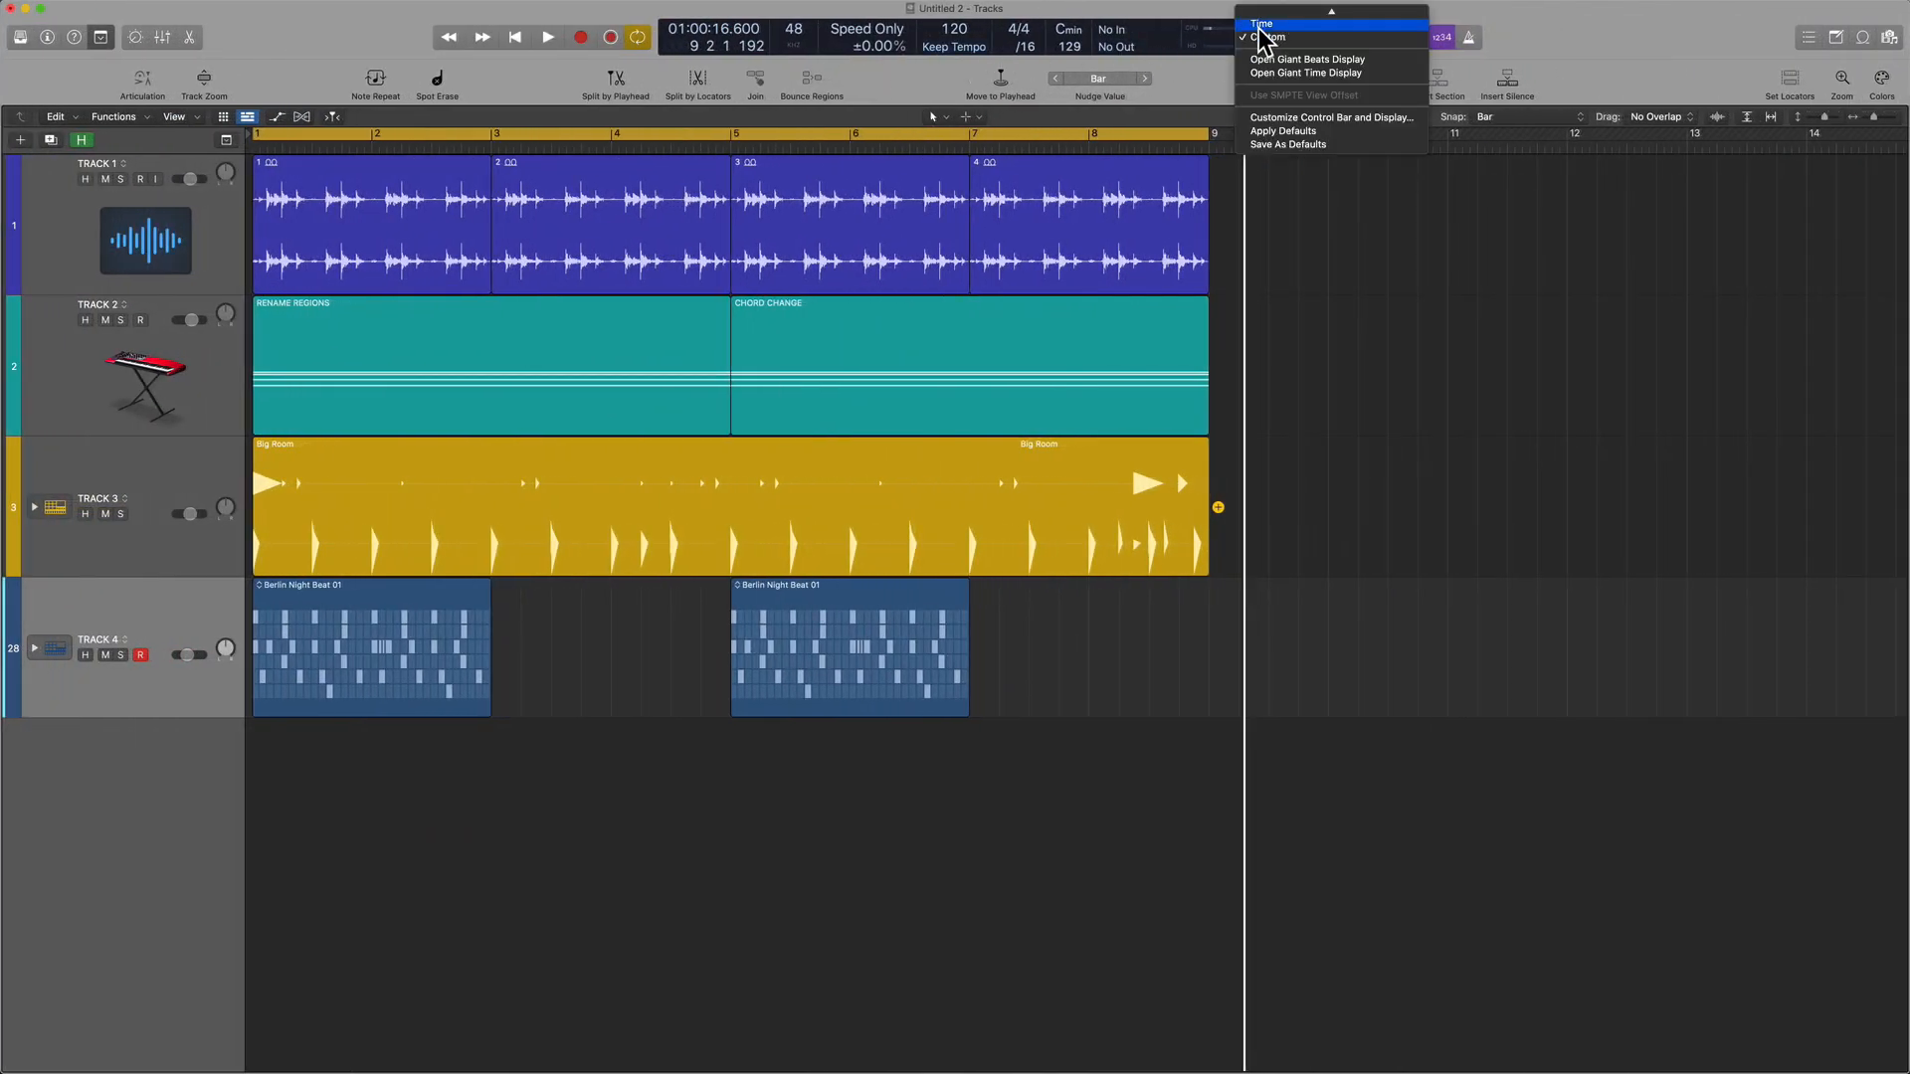
pyautogui.click(1261, 26)
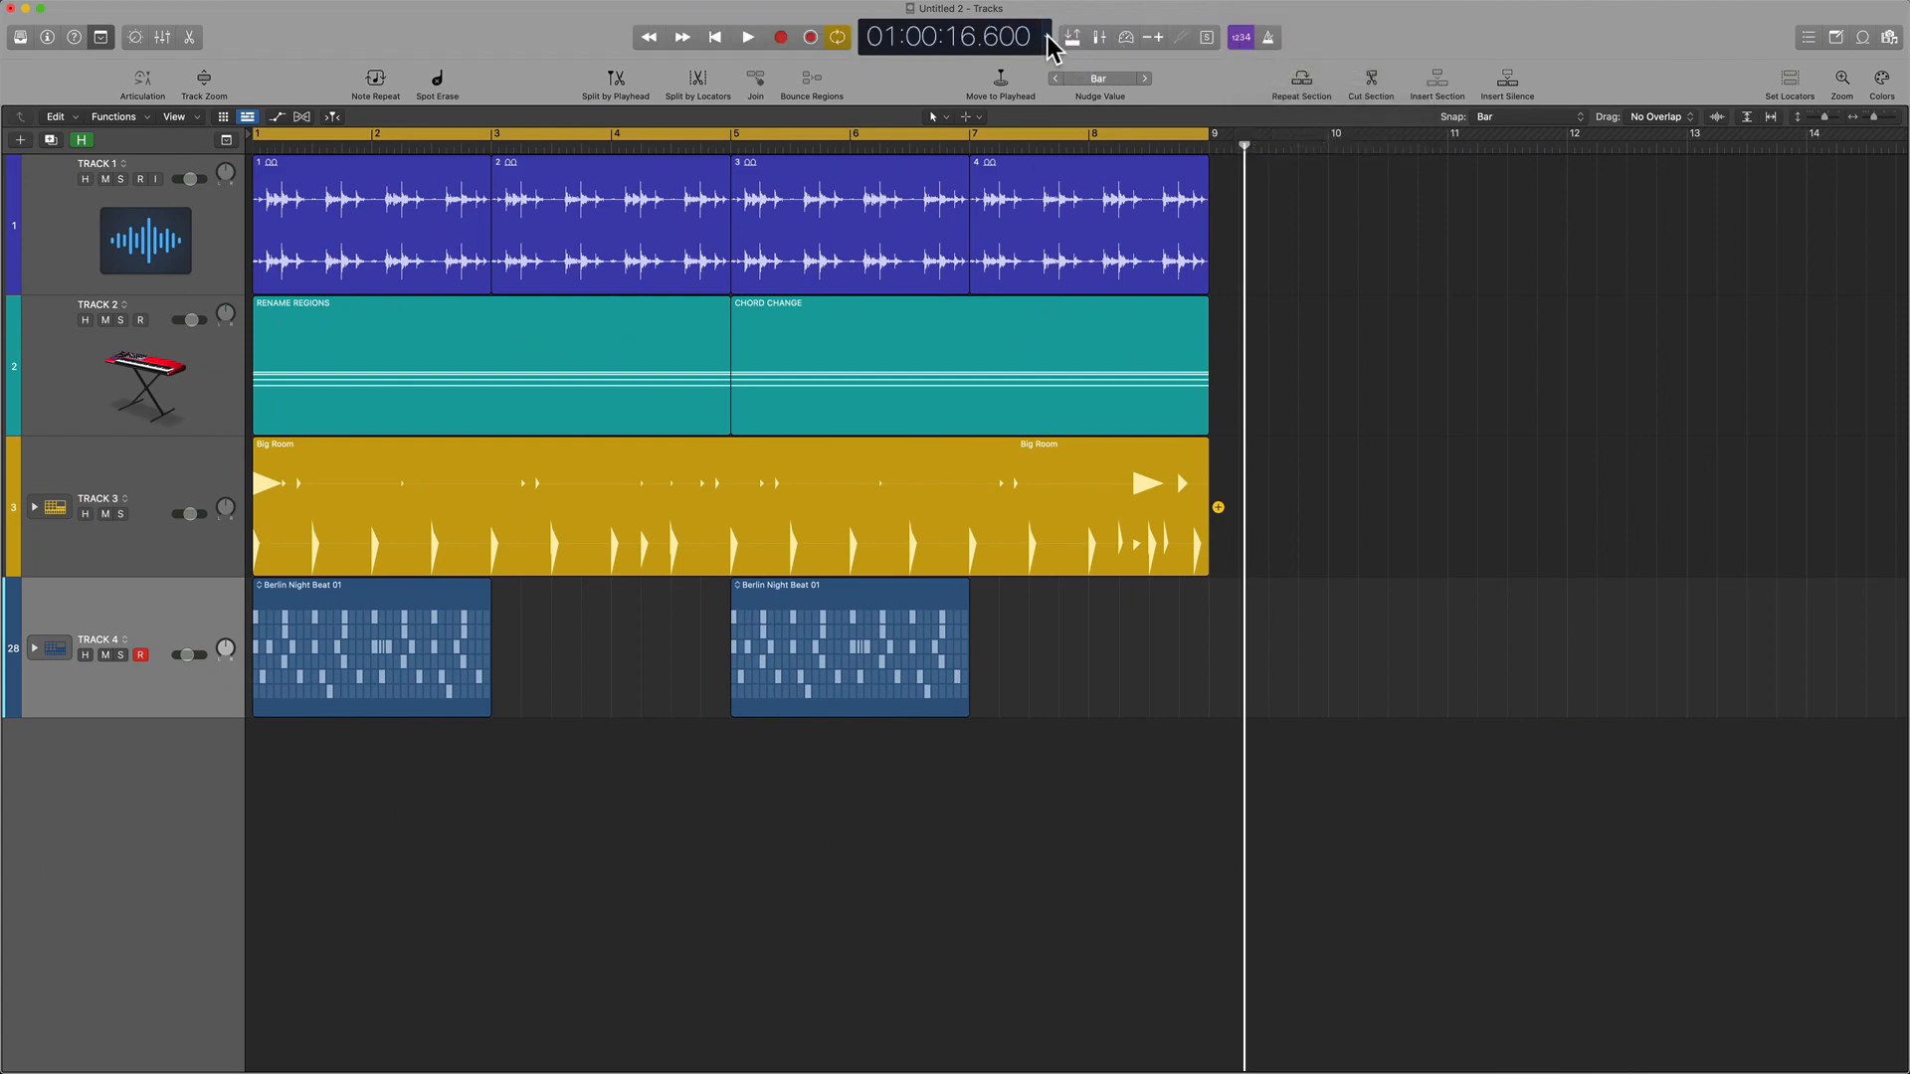
pyautogui.click(1057, 41)
pyautogui.click(1063, 50)
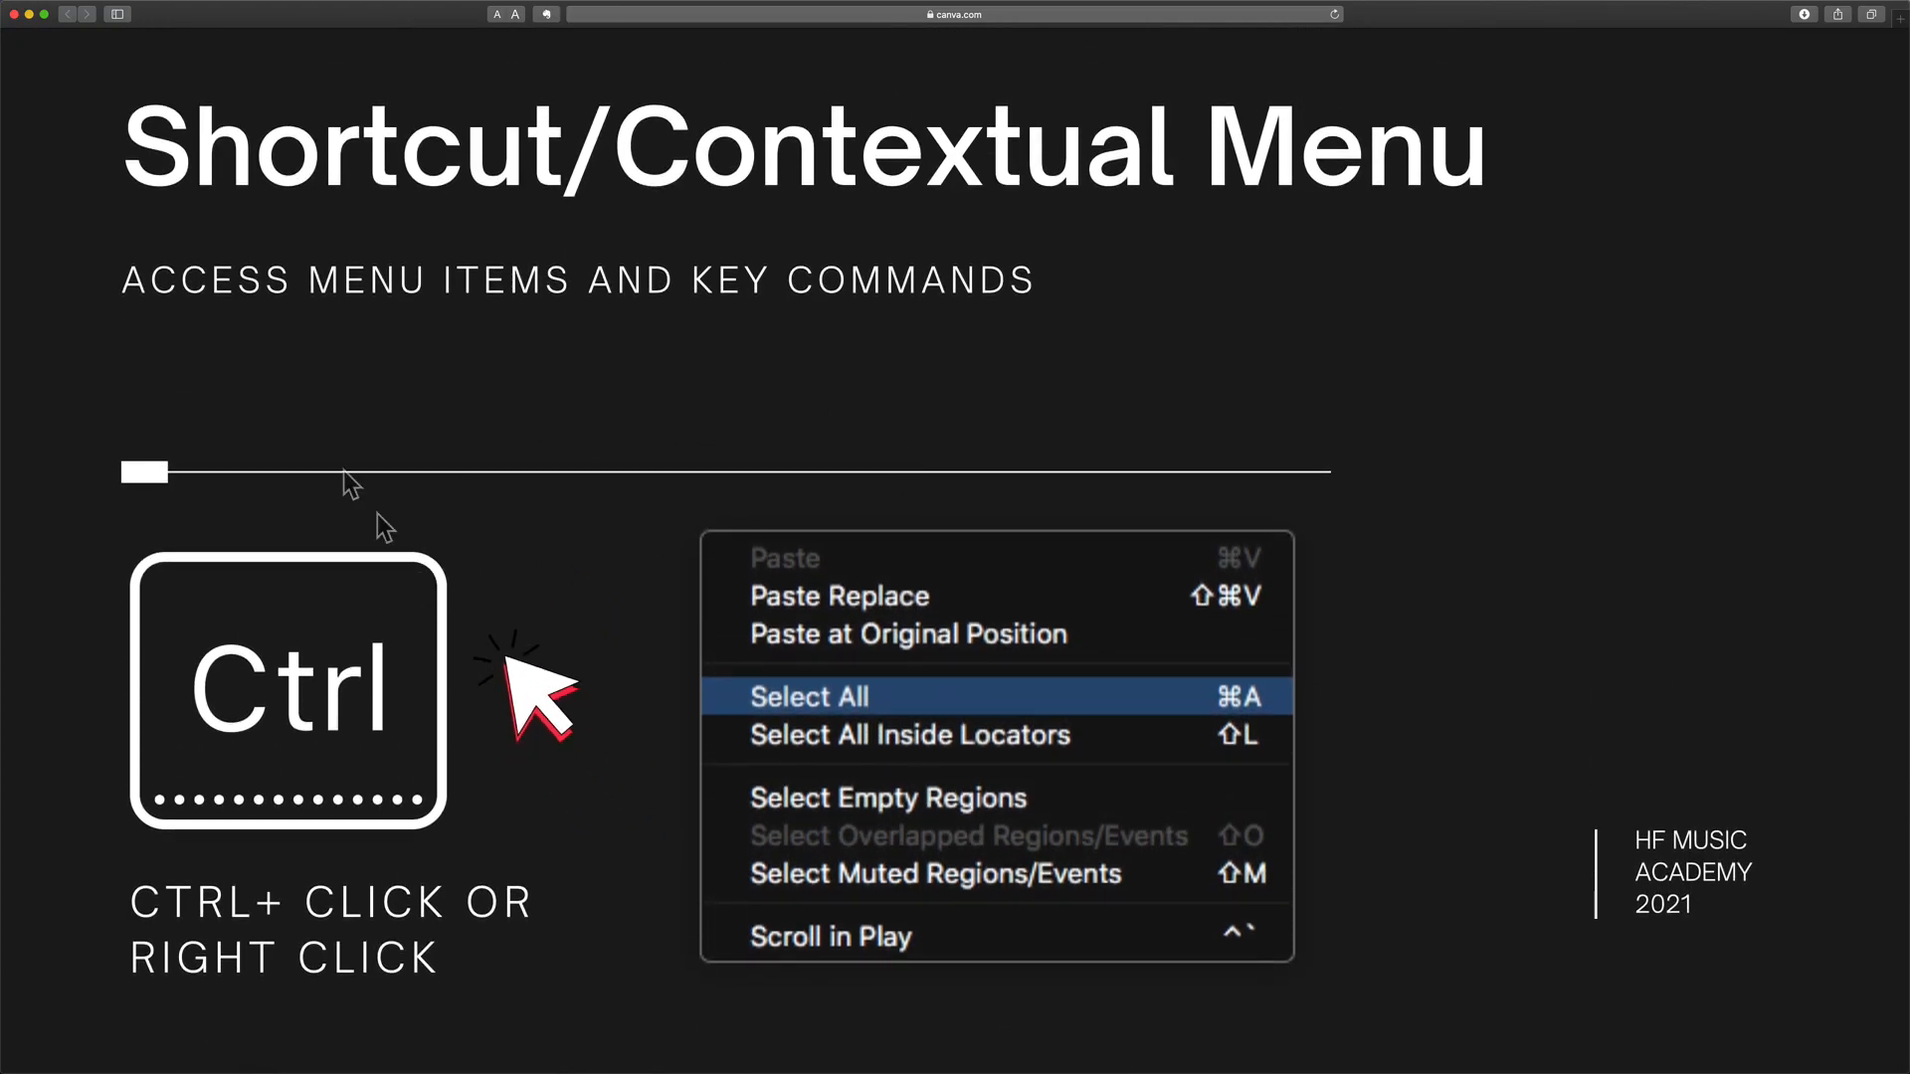
pyautogui.scroll(-2, 507, 456)
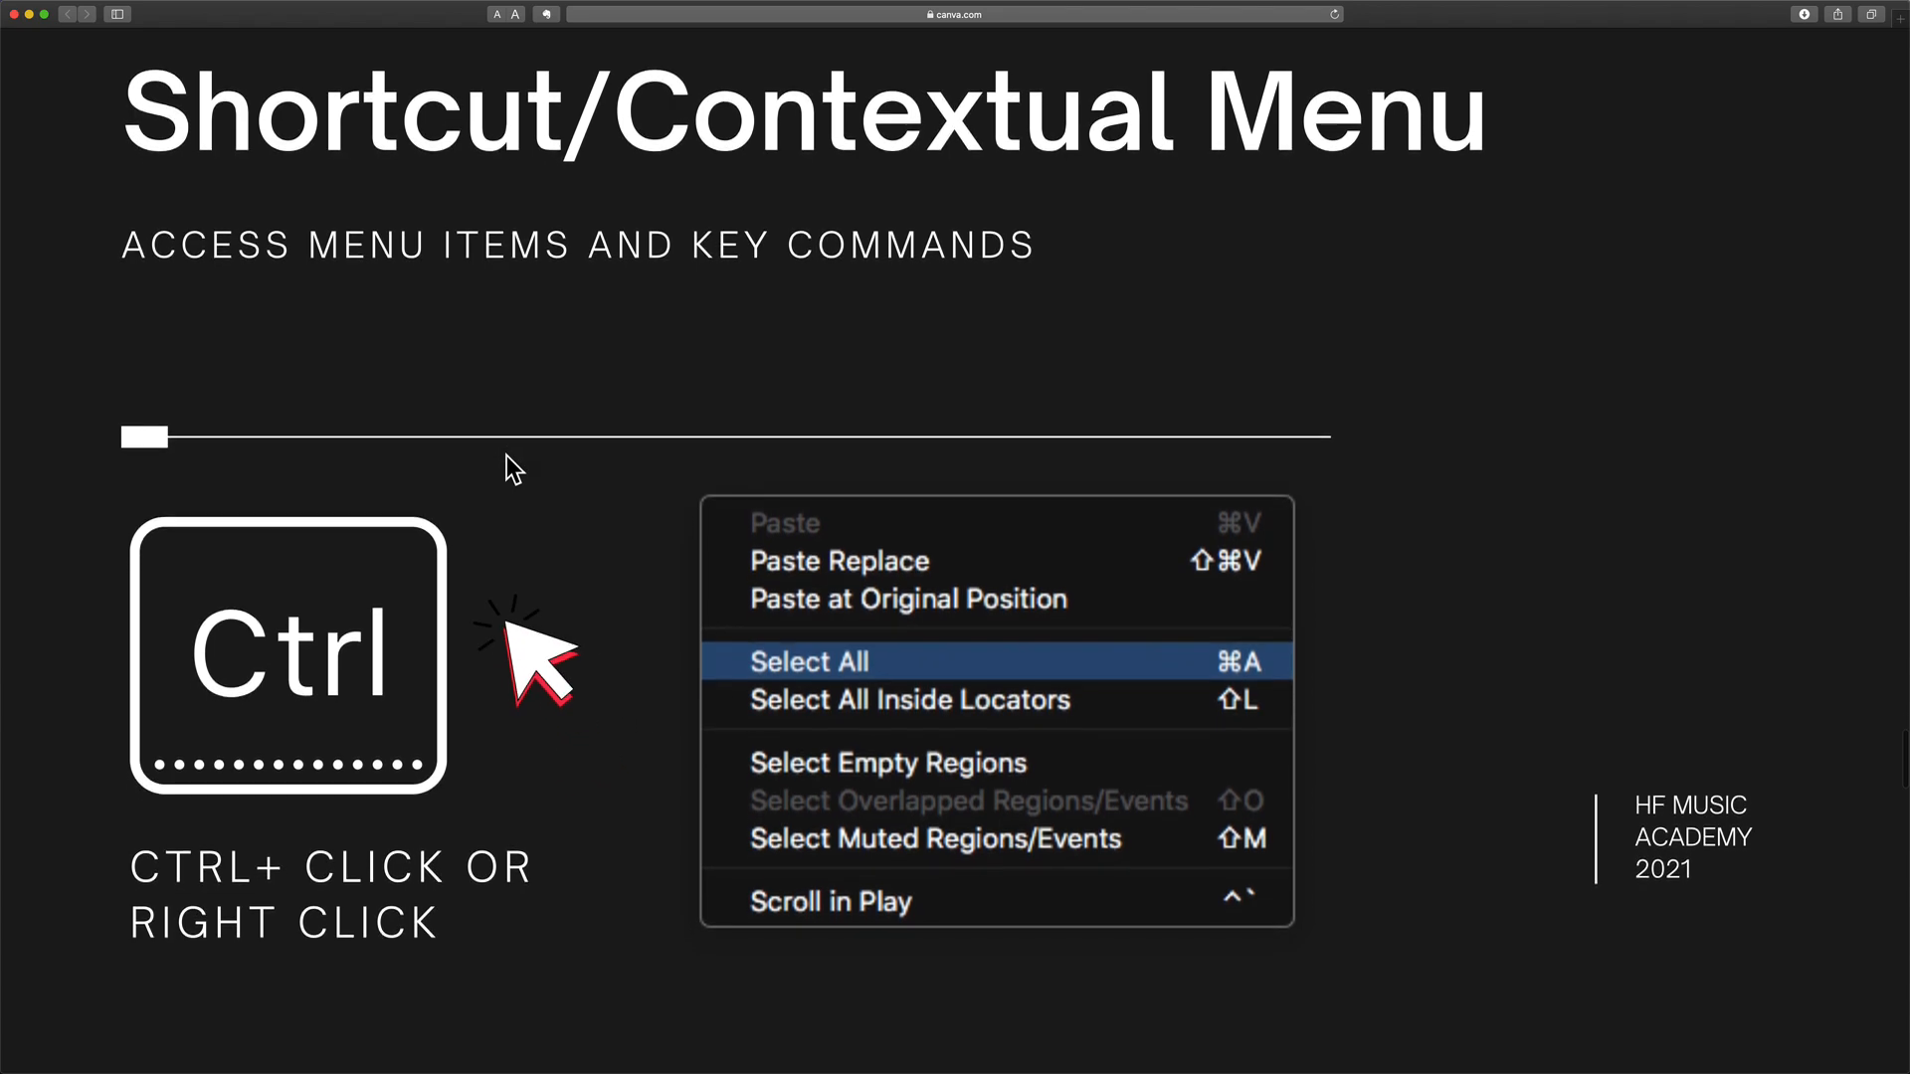
pyautogui.scroll(-10, 506, 457)
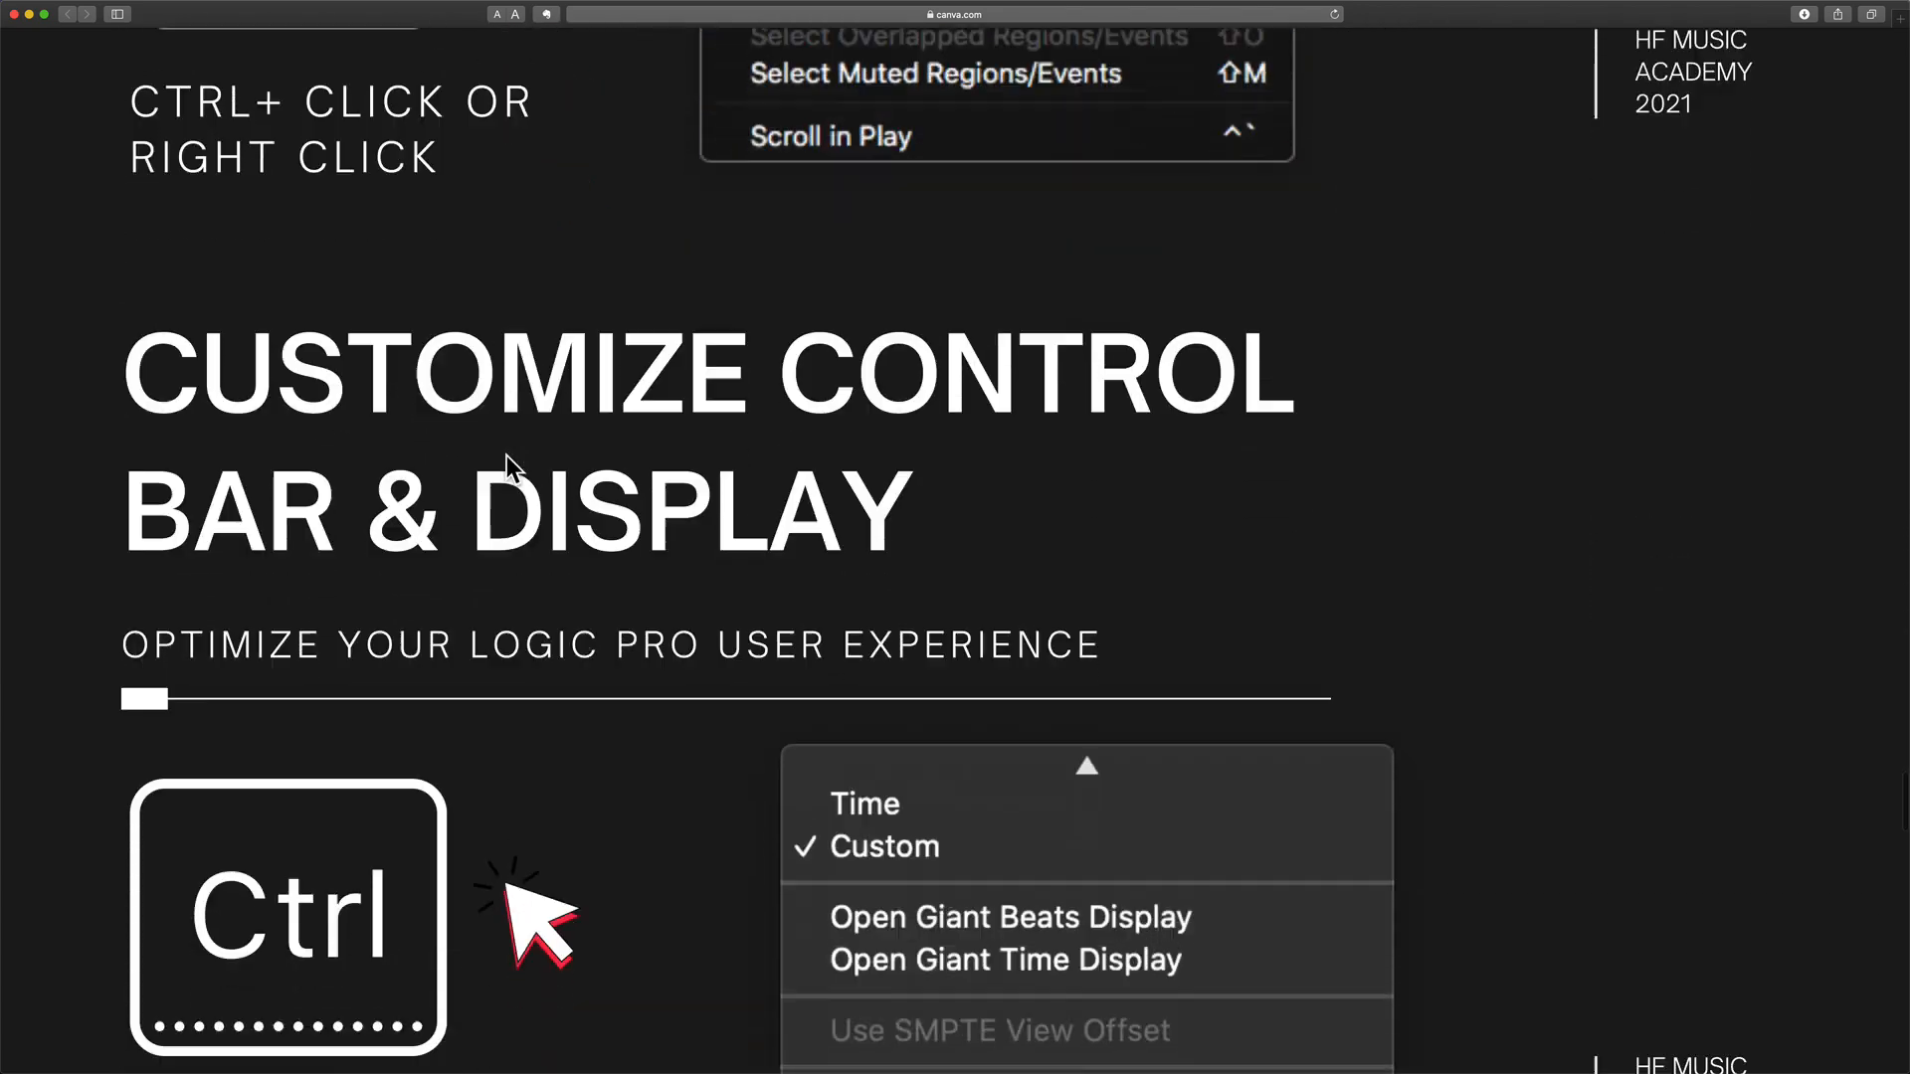
pyautogui.scroll(-8, 506, 455)
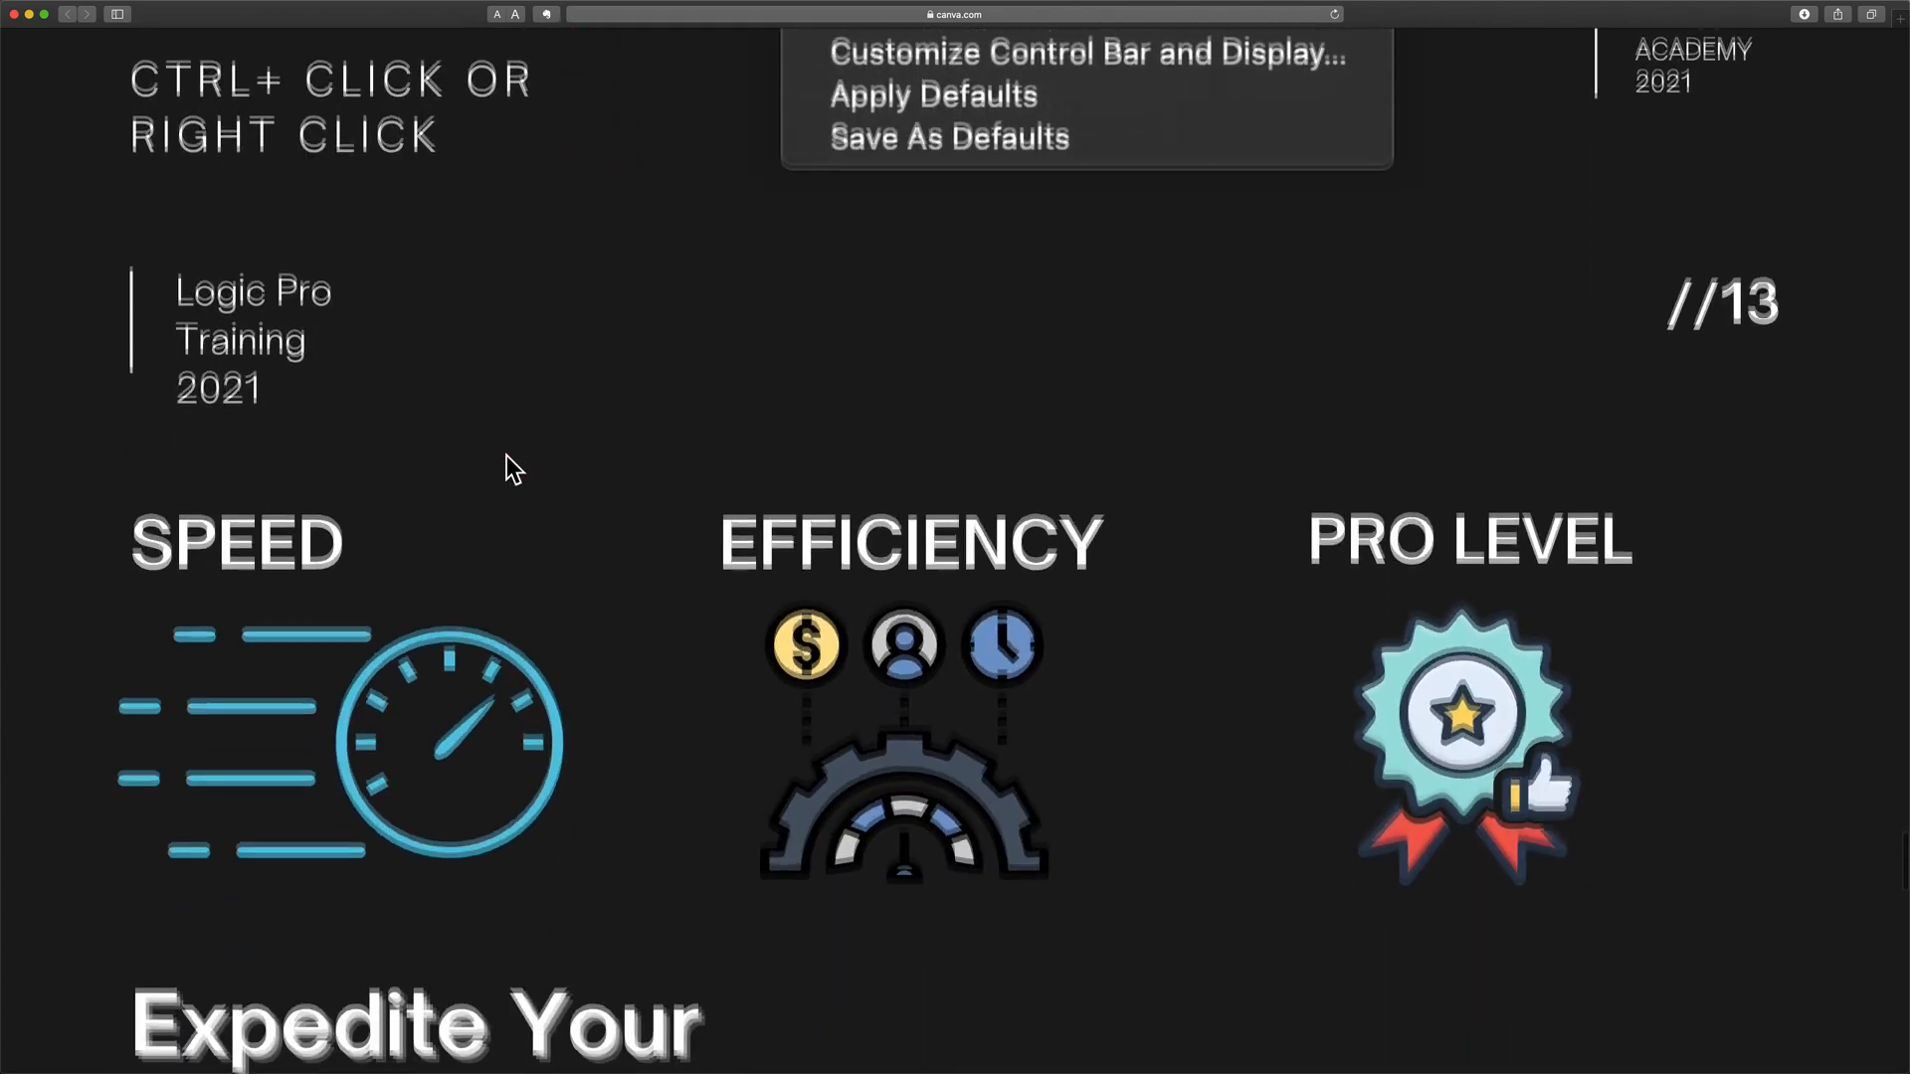
pyautogui.scroll(-1, 506, 456)
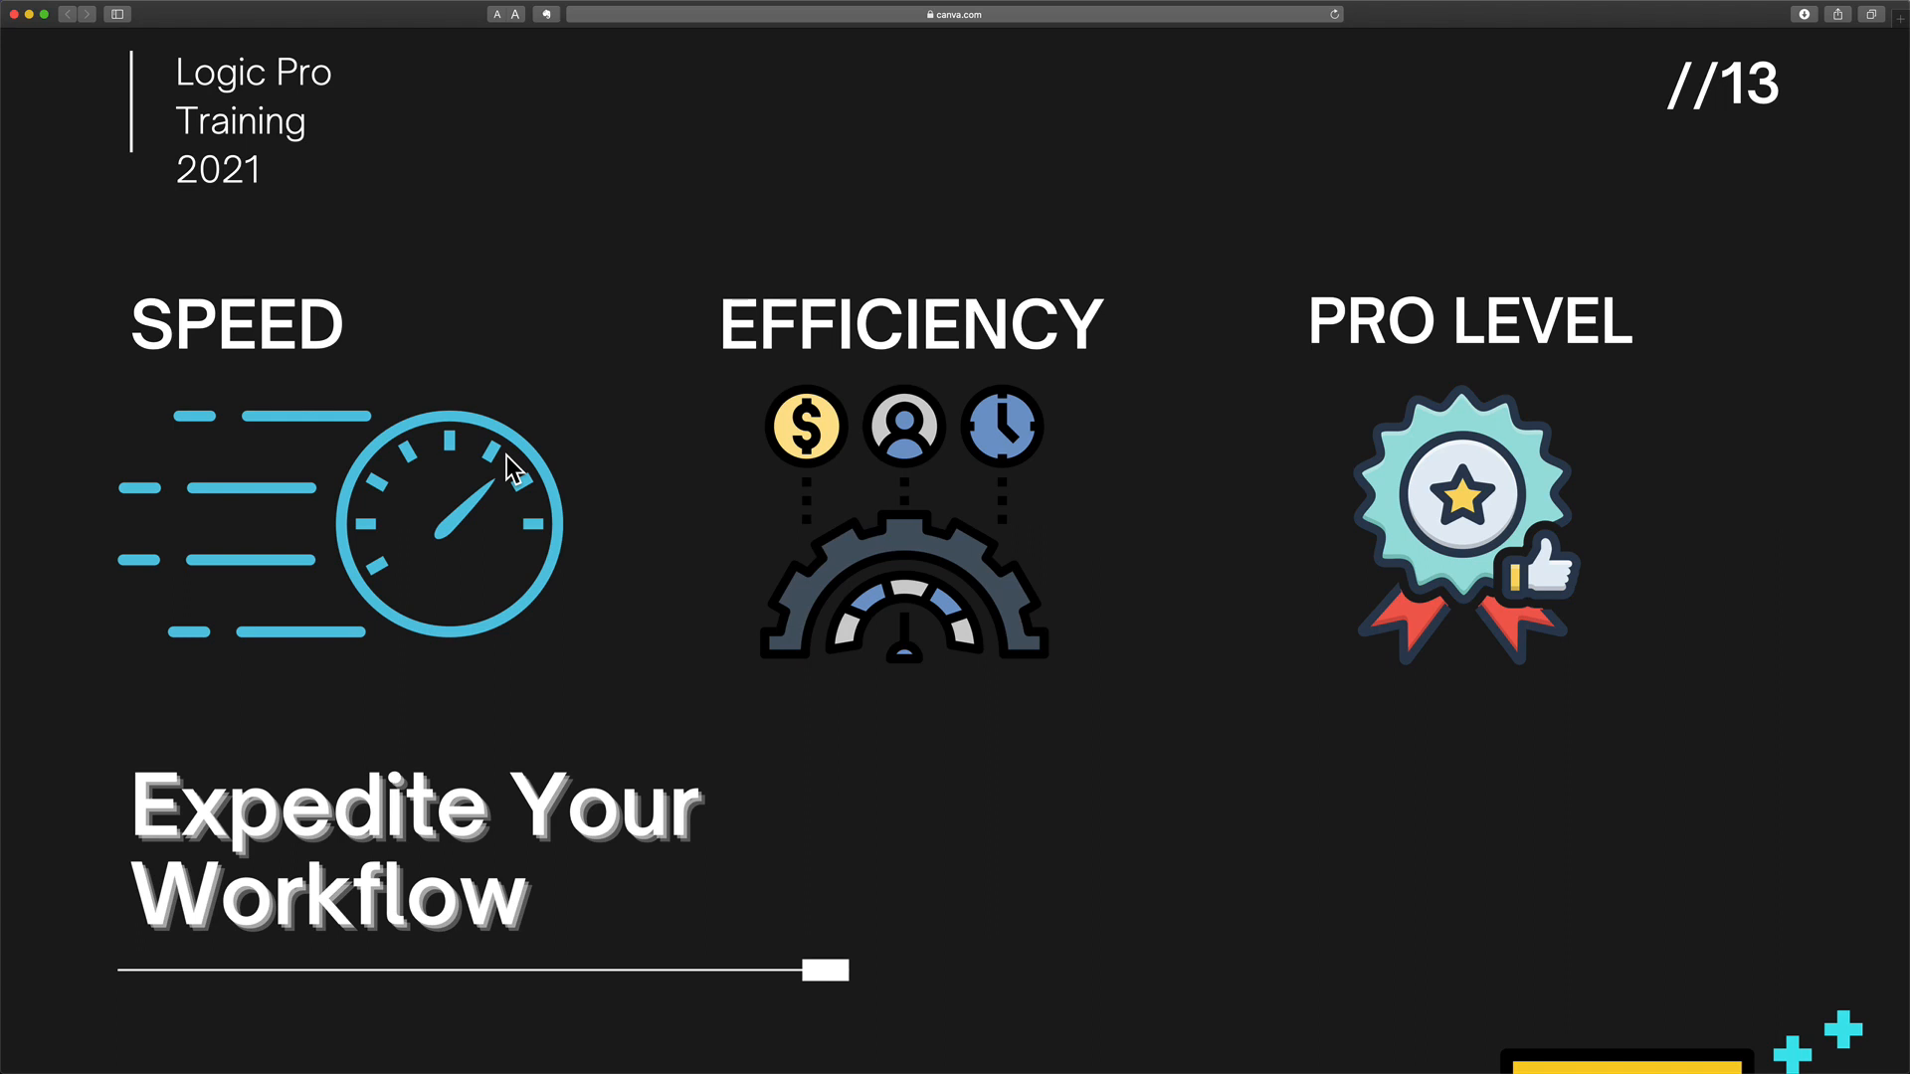
pyautogui.scroll(-4, 506, 456)
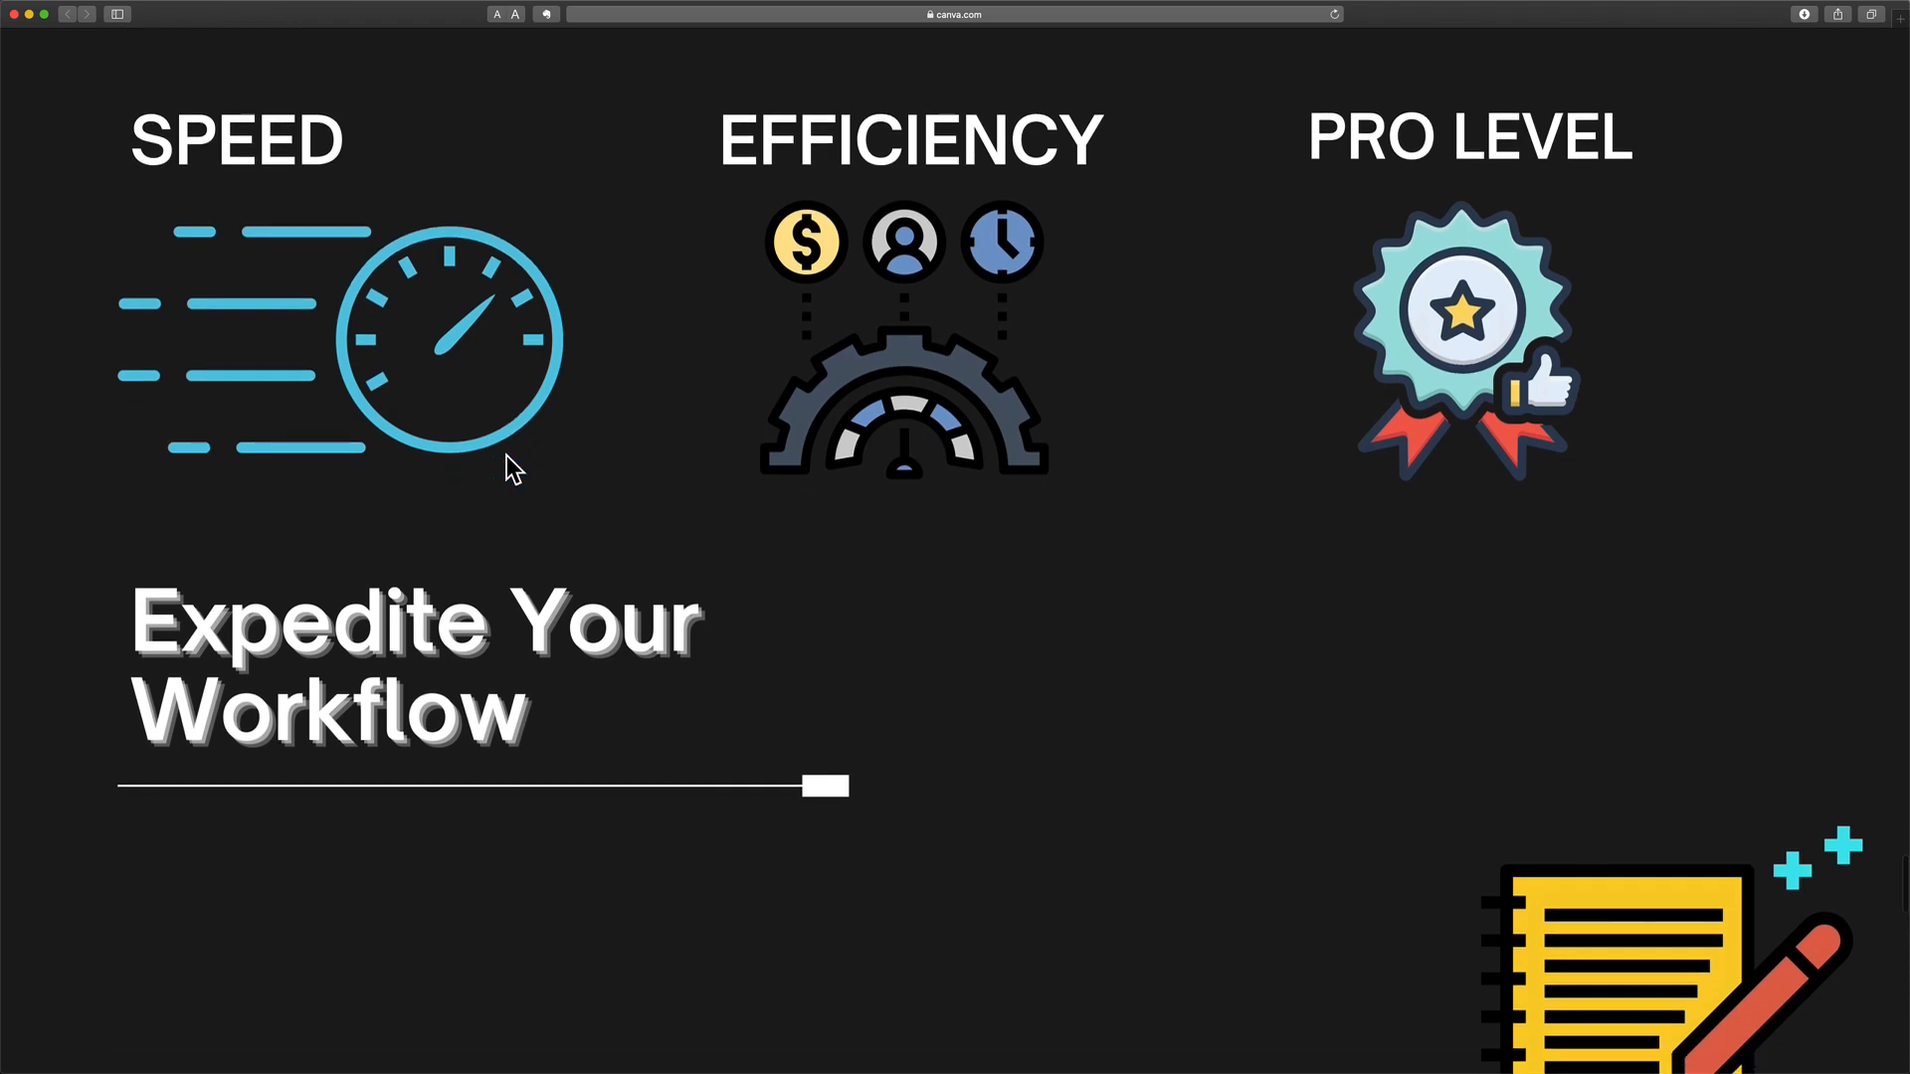
pyautogui.scroll(-10, 505, 456)
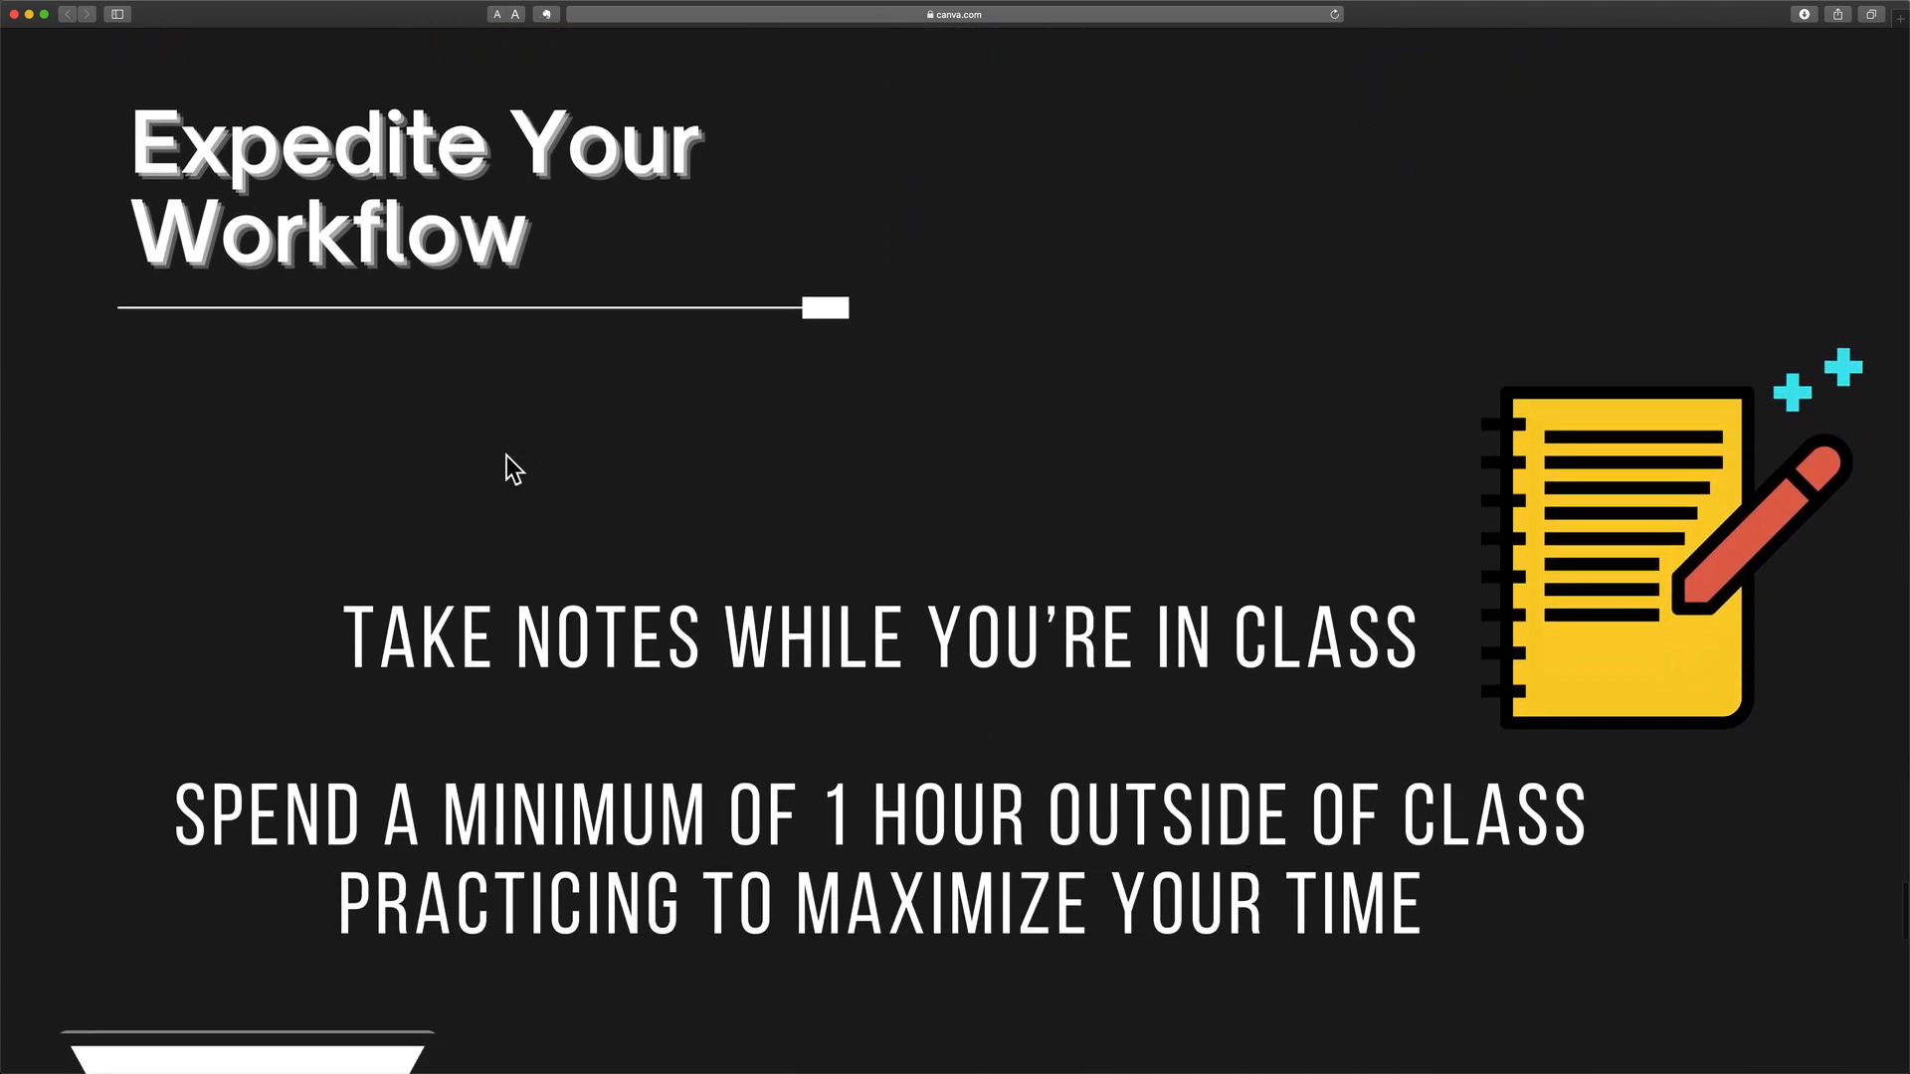
pyautogui.scroll(-8, 505, 456)
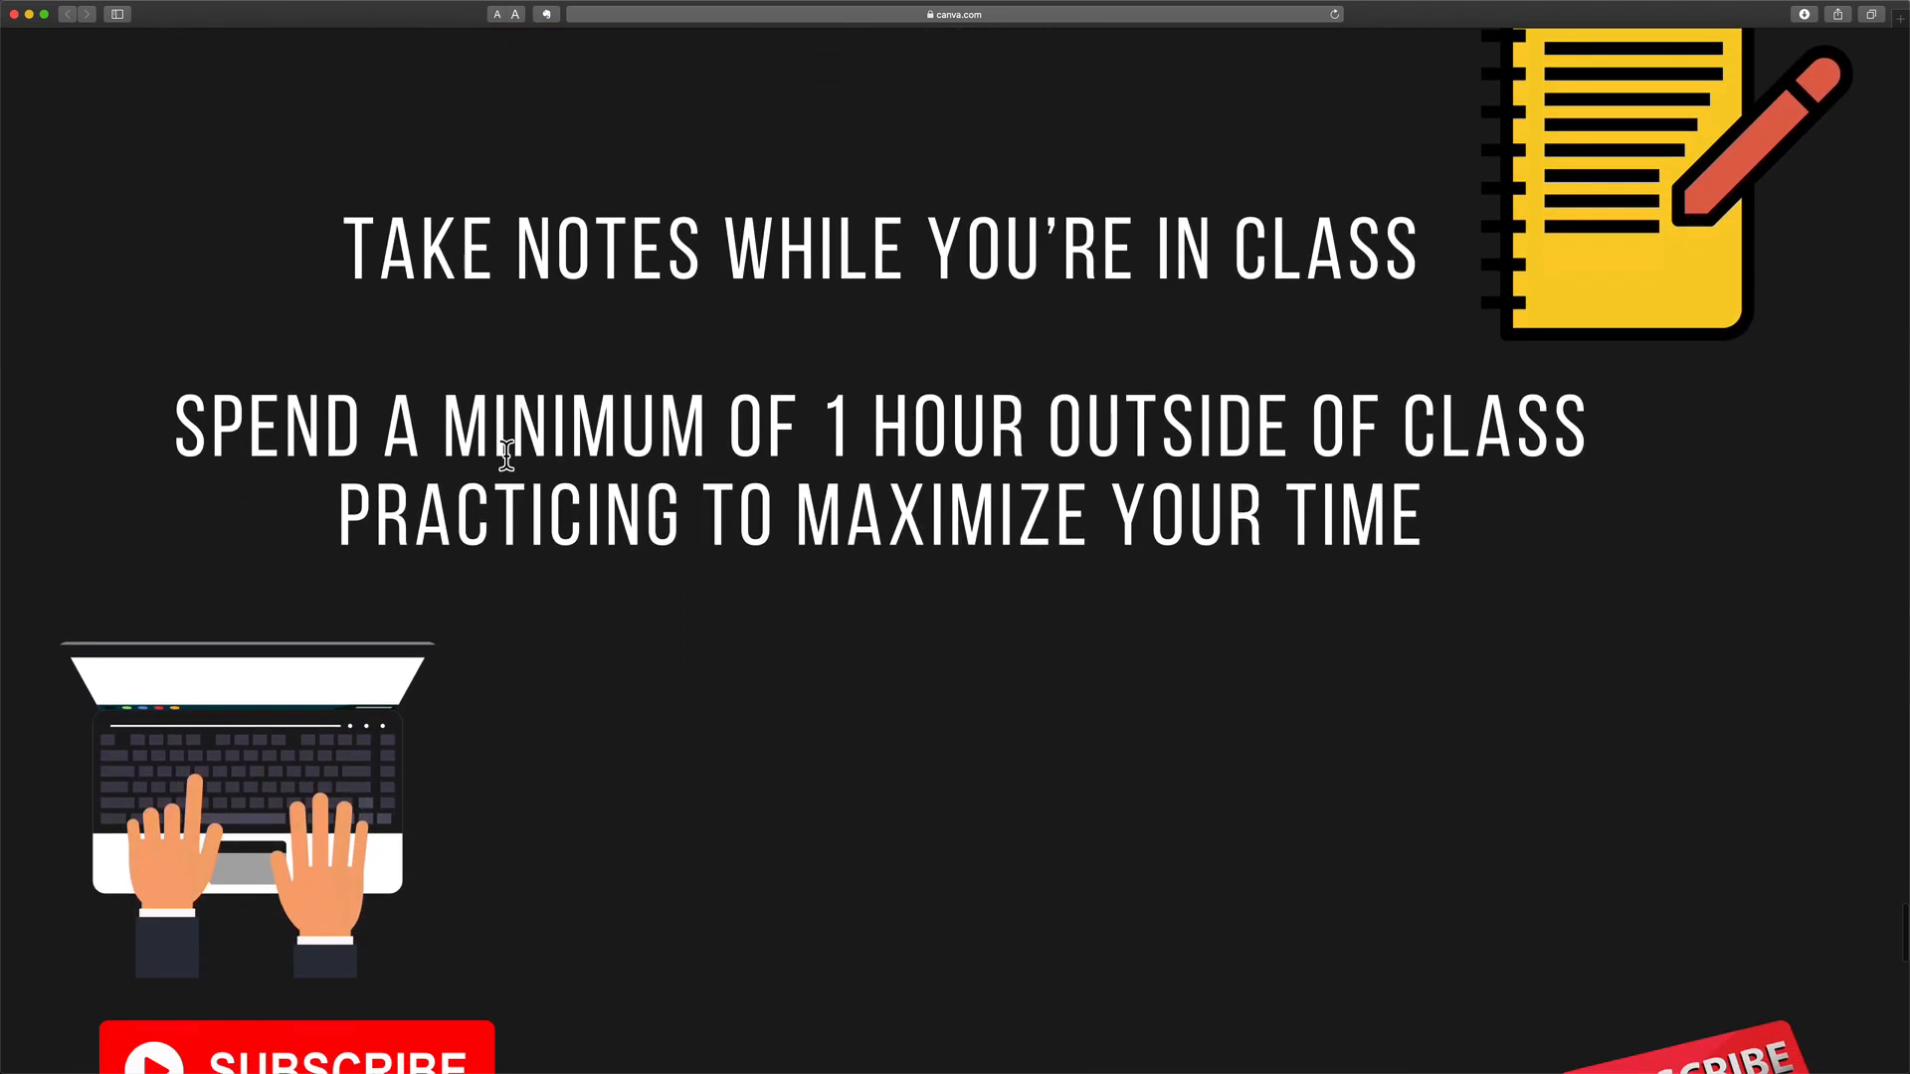
pyautogui.scroll(-1, 506, 456)
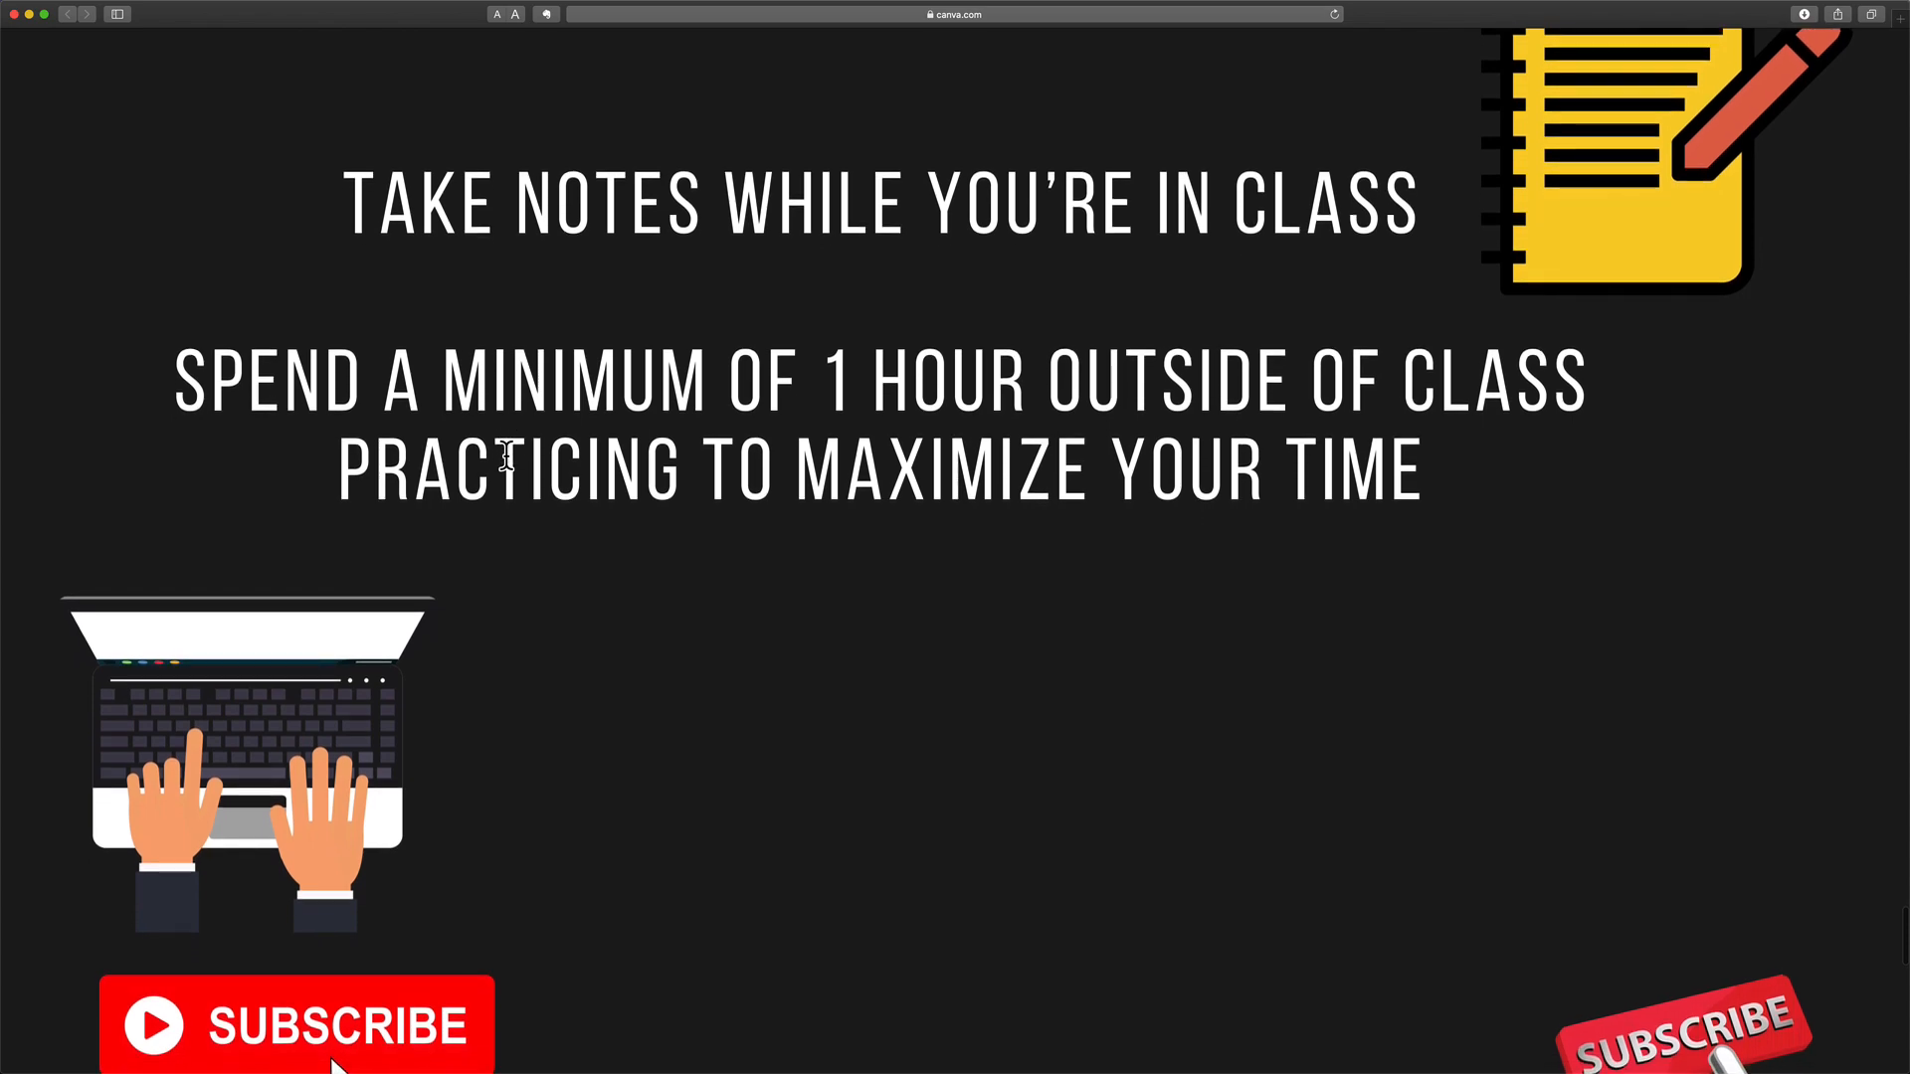